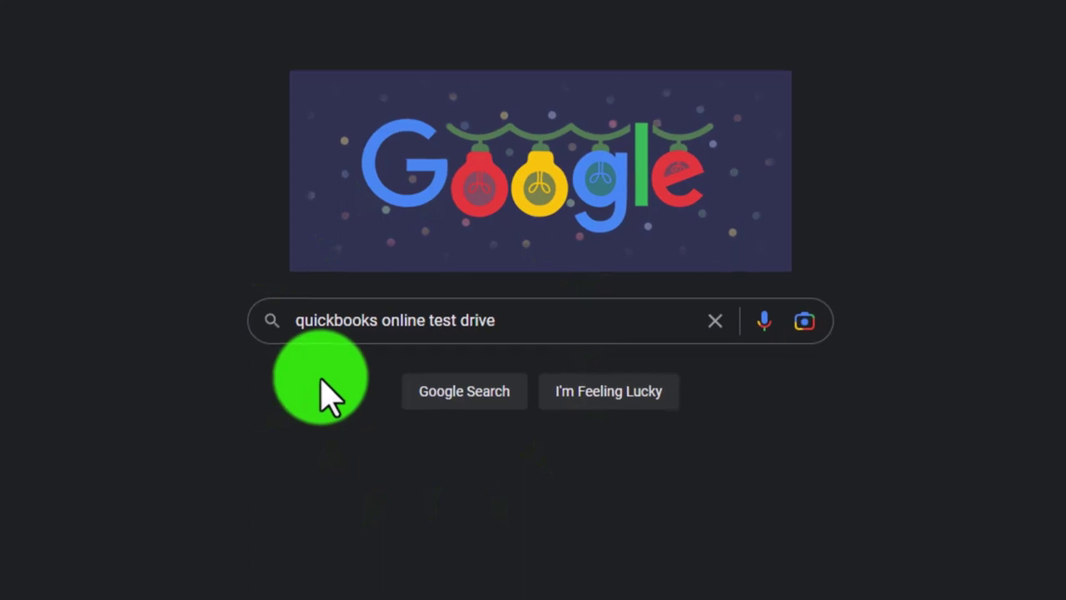
Step: Search Google for "quickbooks online test drive" and open the Test drive QuickBooks Online article
click(548, 321)
key(Return)
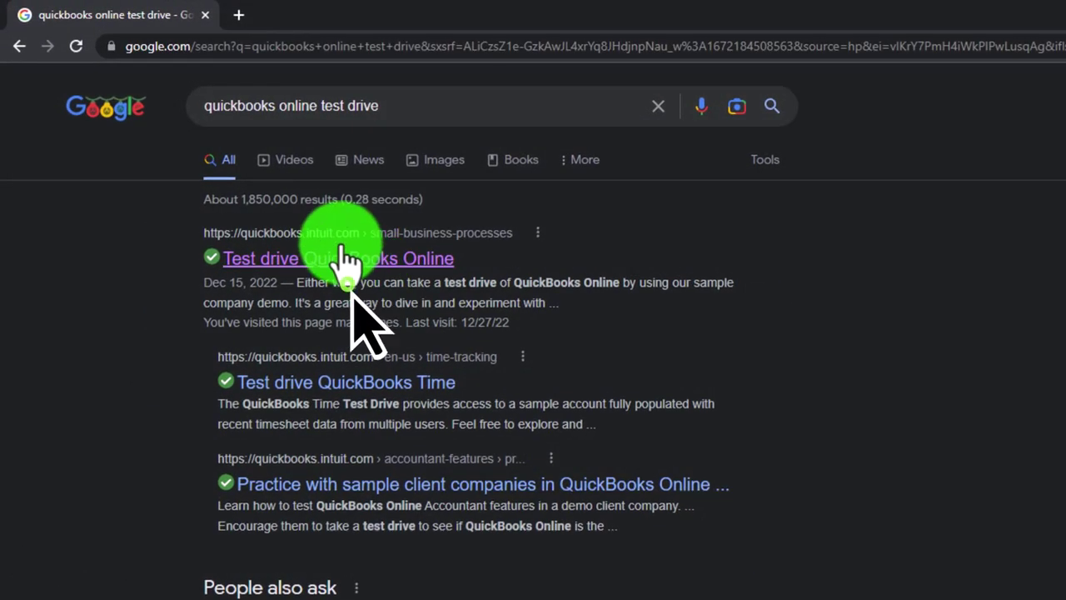
click(345, 260)
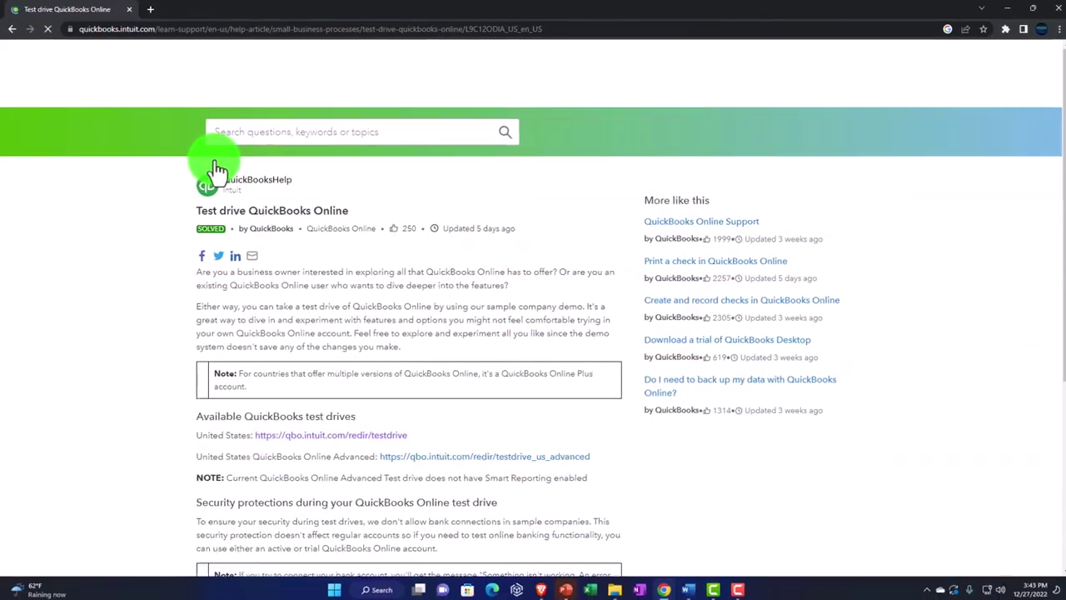
Step: Launch the United States QuickBooks Online test drive from the article and complete the security verification
scroll(176, 313, down, 3)
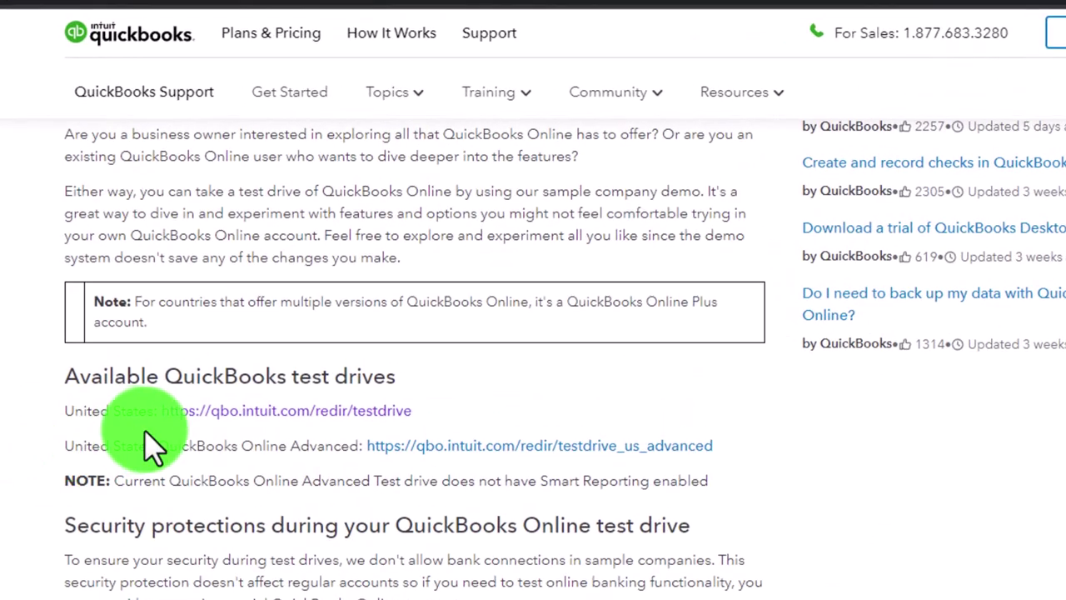
click(198, 416)
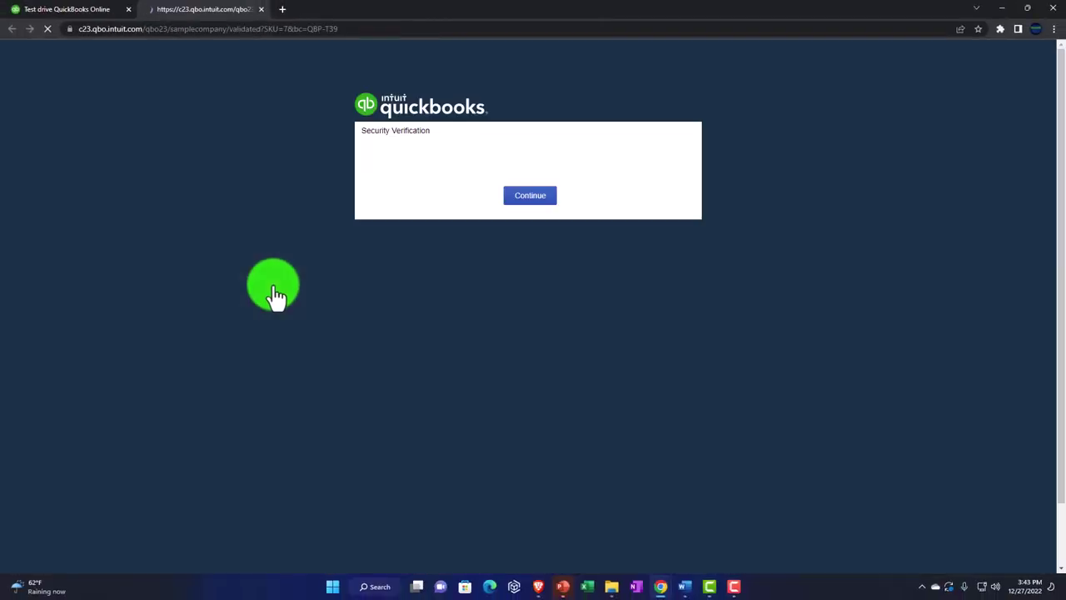
click(451, 180)
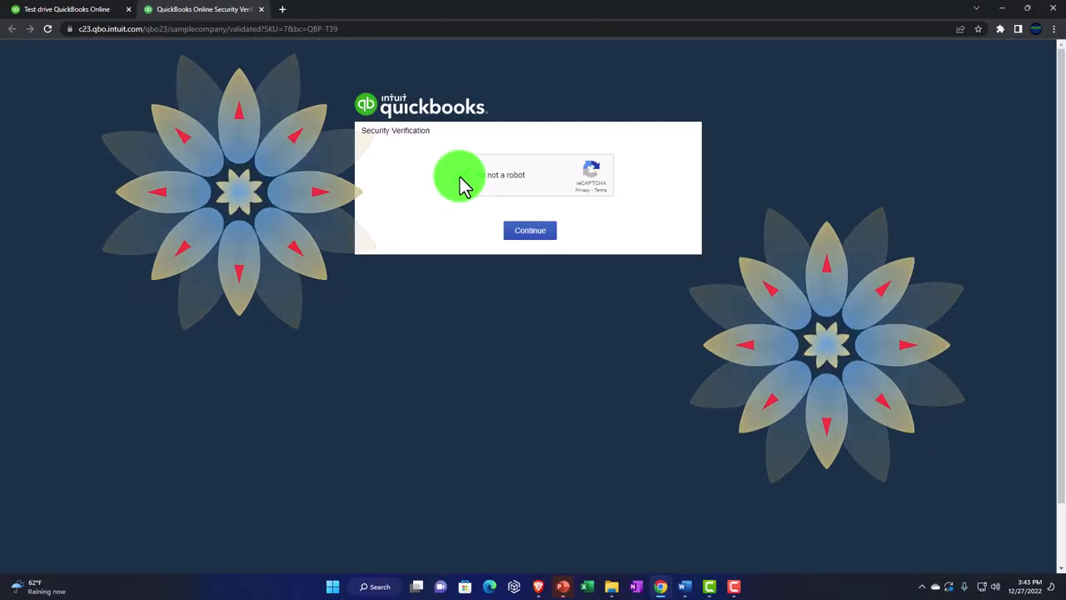
click(529, 234)
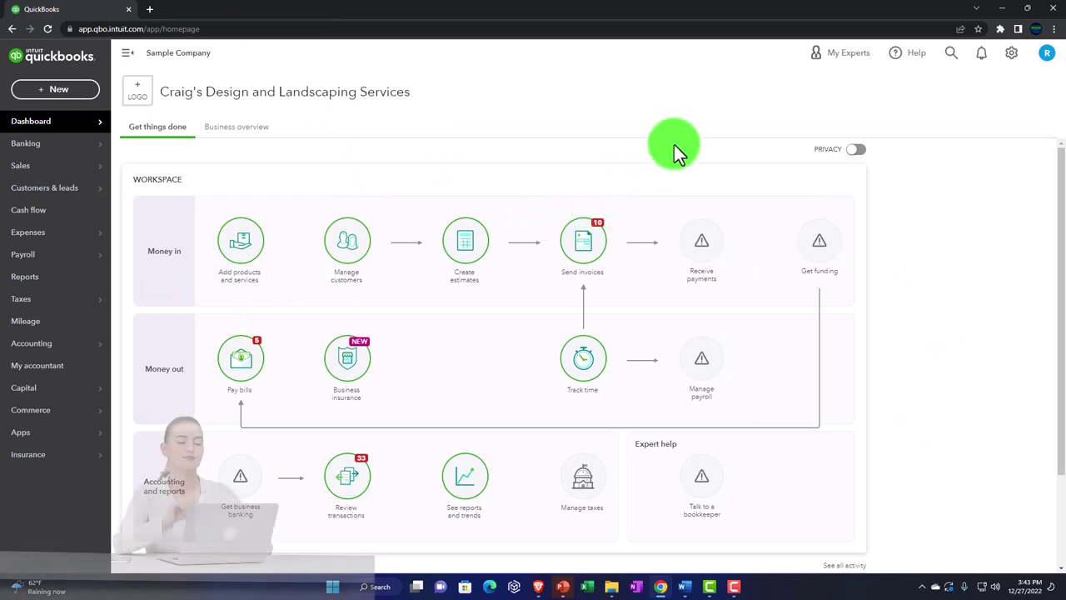
Step: Enlarge the page zoom by two levels and check whether the sample company uses Accountant or Business view
key(ctrl+plus)
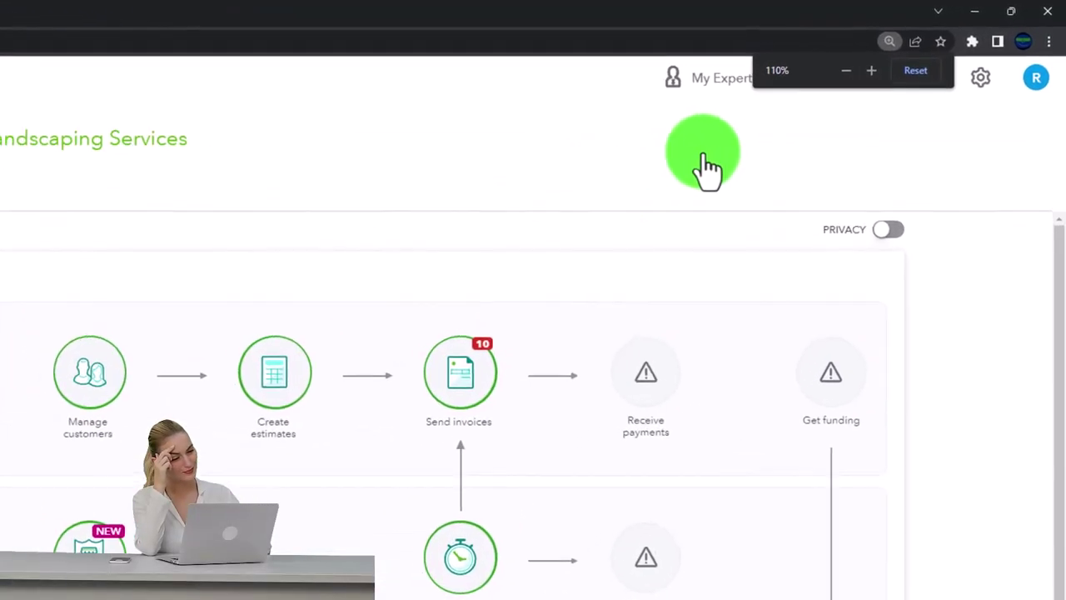
key(ctrl+plus)
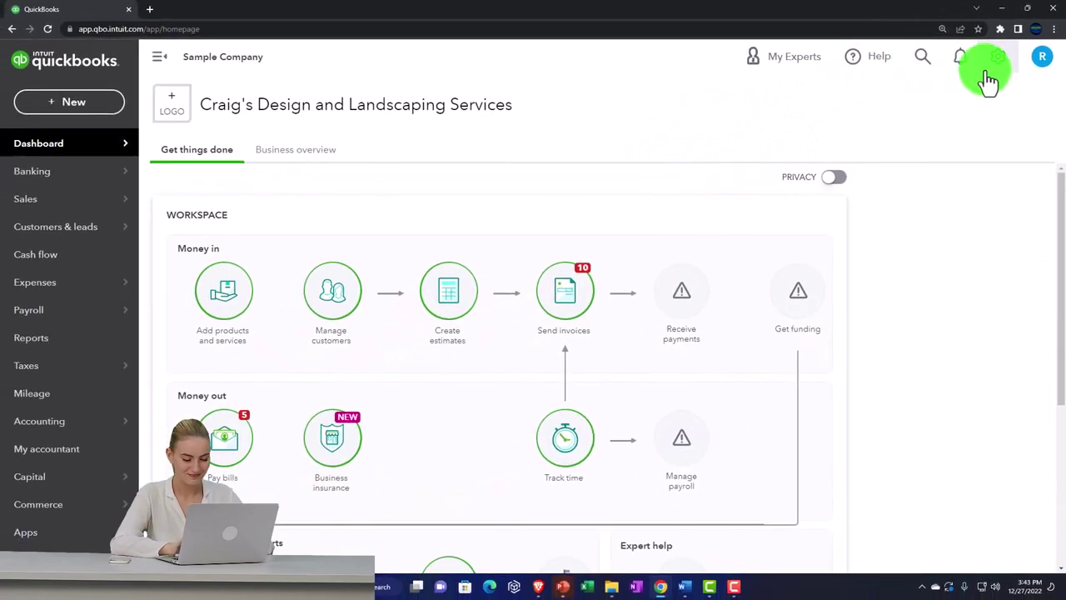
click(998, 60)
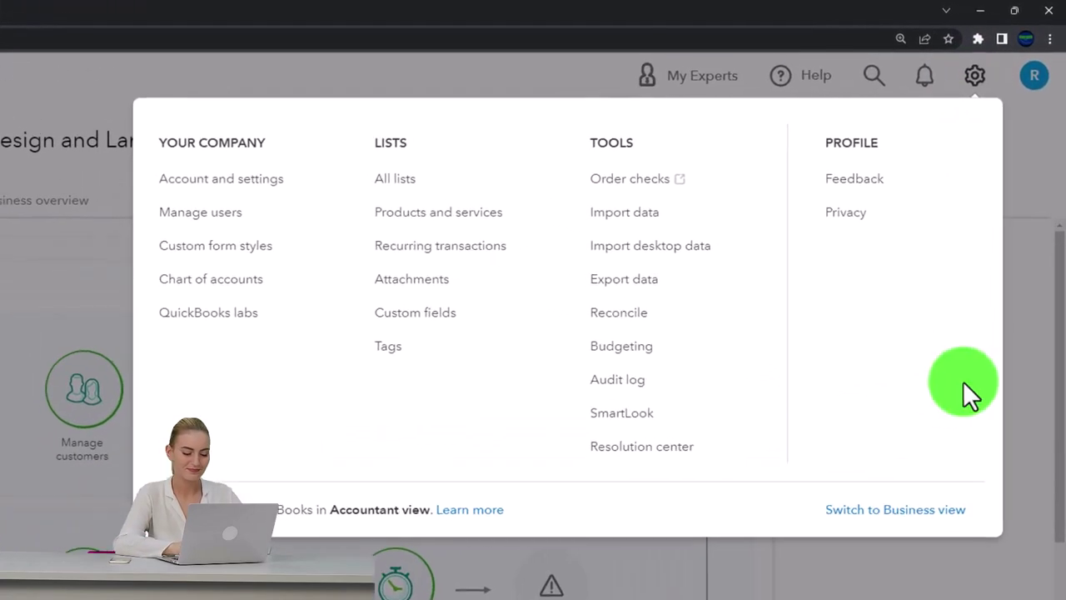
click(887, 531)
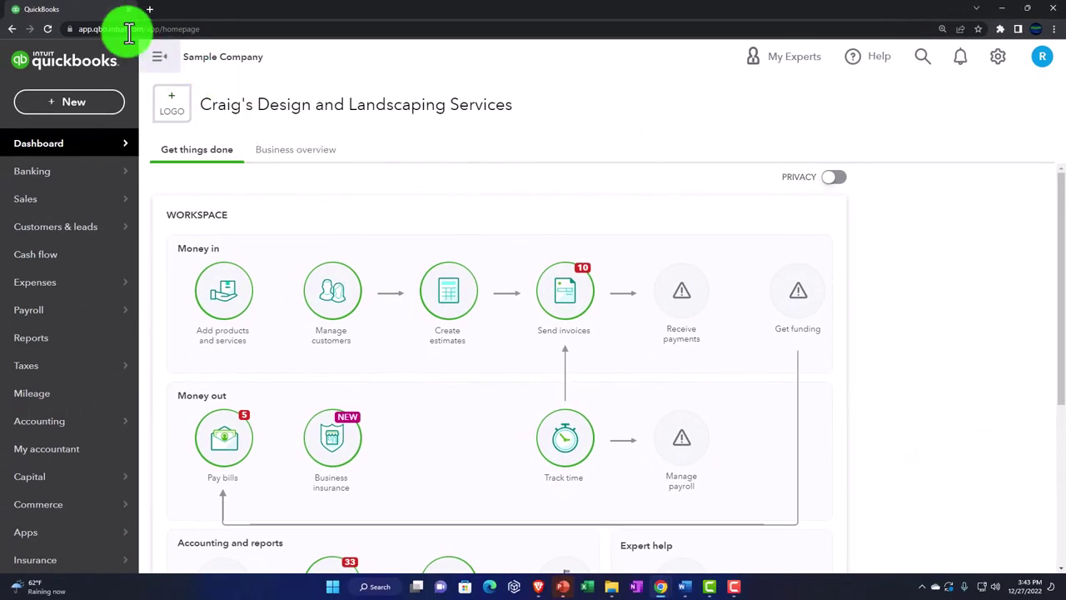
Step: Duplicate the sample company's browser tab twice to have three tabs open
right_click(101, 14)
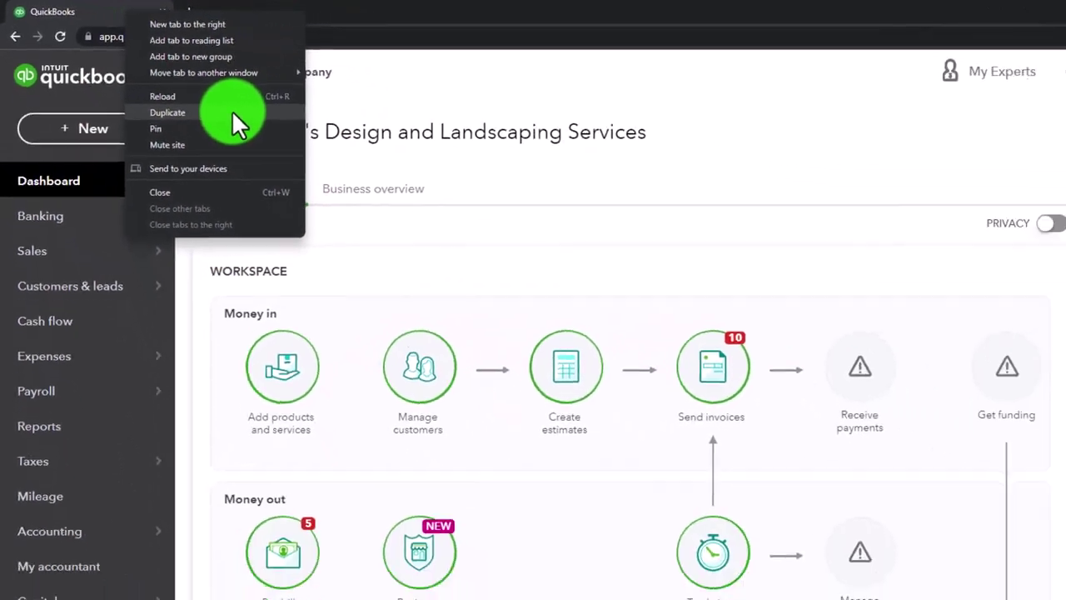
click(233, 112)
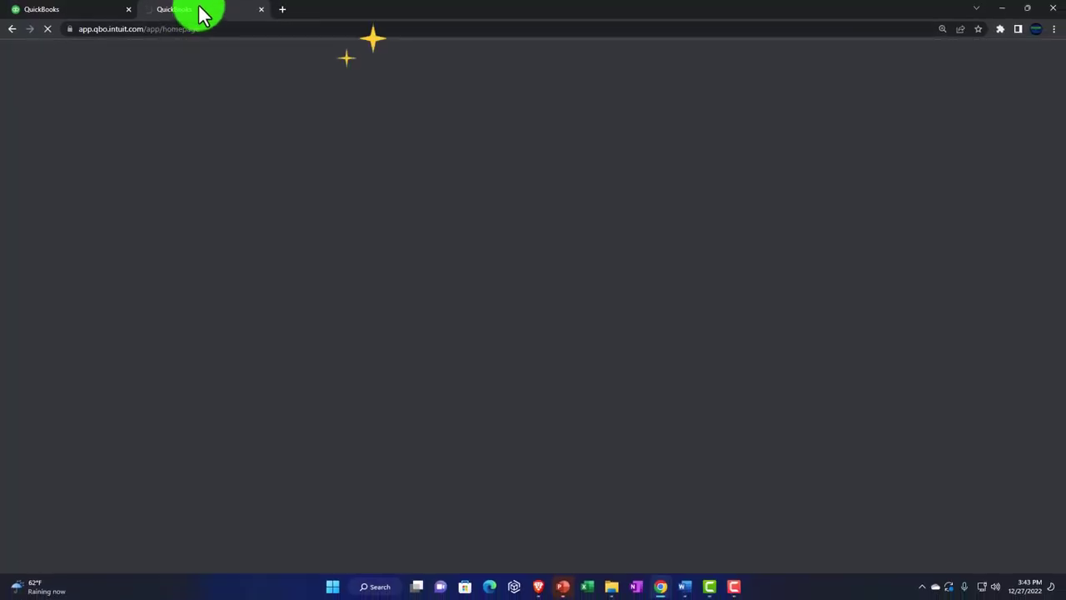
right_click(204, 15)
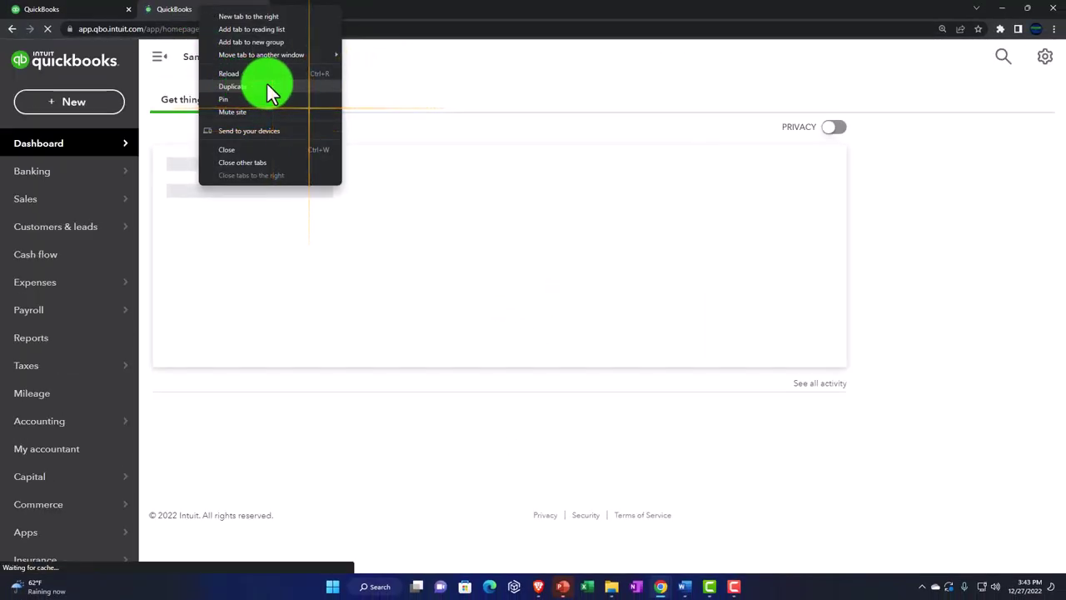
click(266, 84)
Step: Open the Balance Sheet report from the favorite reports in the second browser tab
click(214, 11)
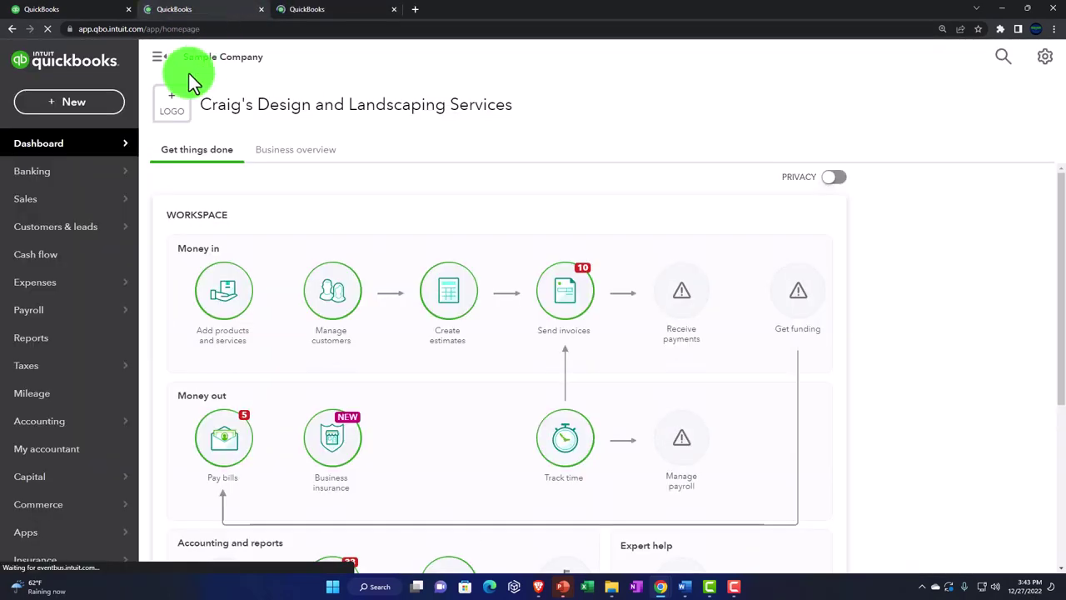
click(82, 339)
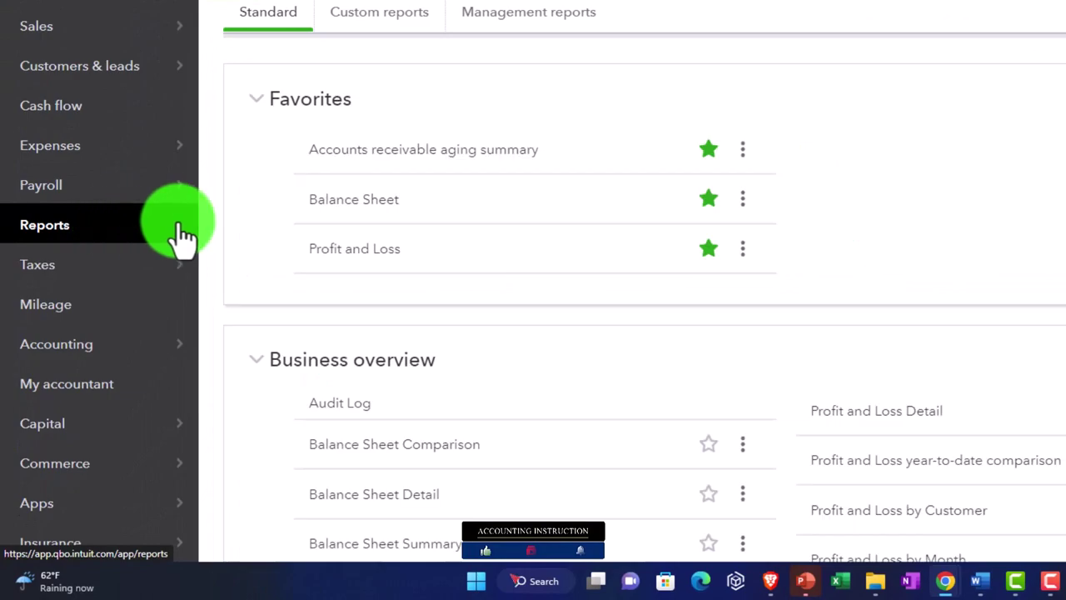
click(325, 208)
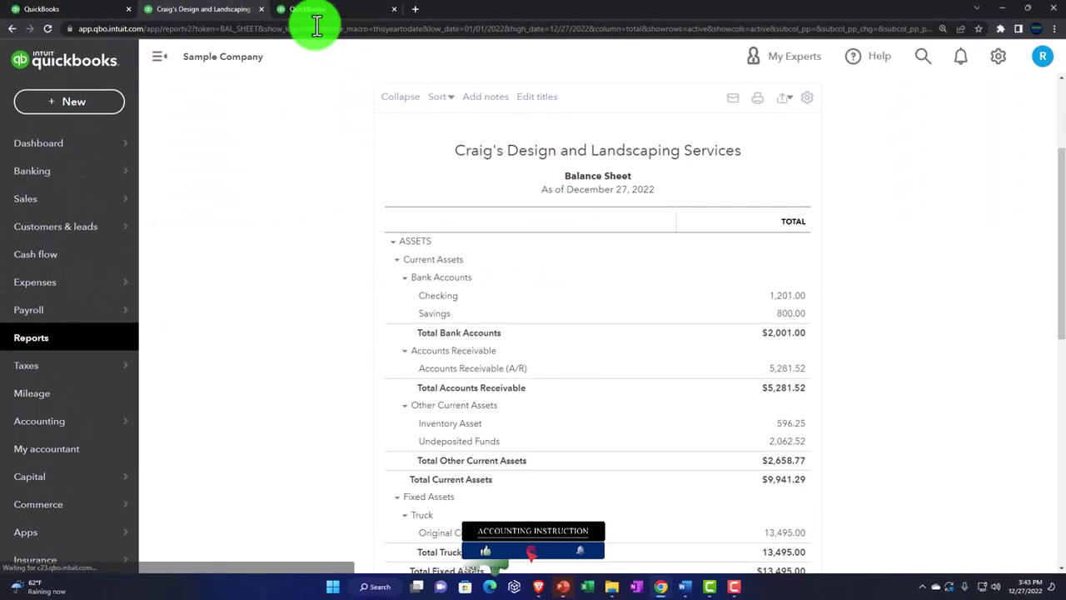
Step: Open the Profit and Loss report from the favorite reports in the third browser tab
click(325, 12)
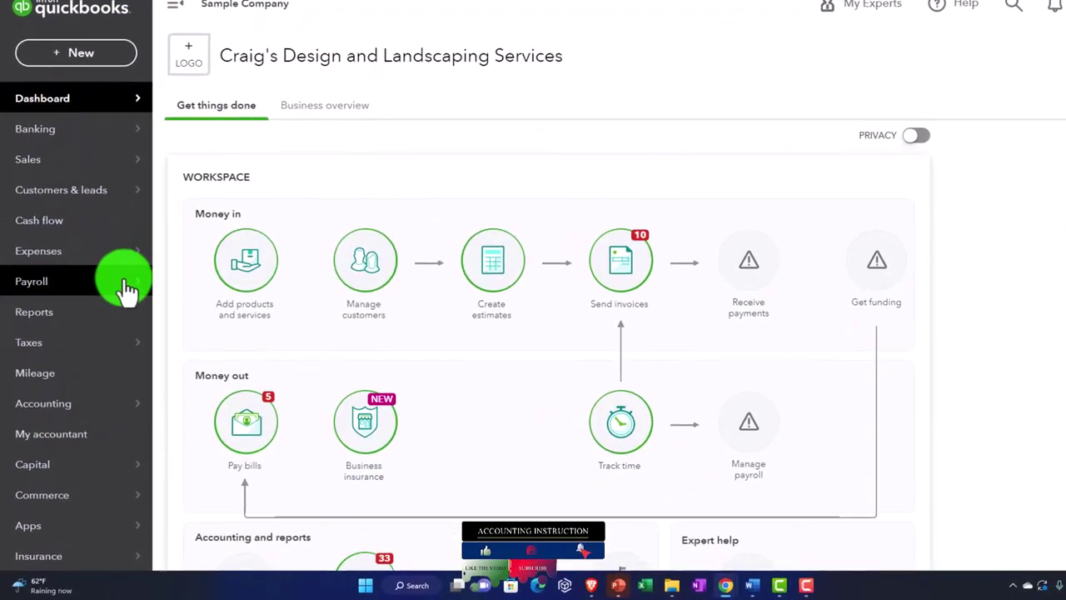
click(80, 347)
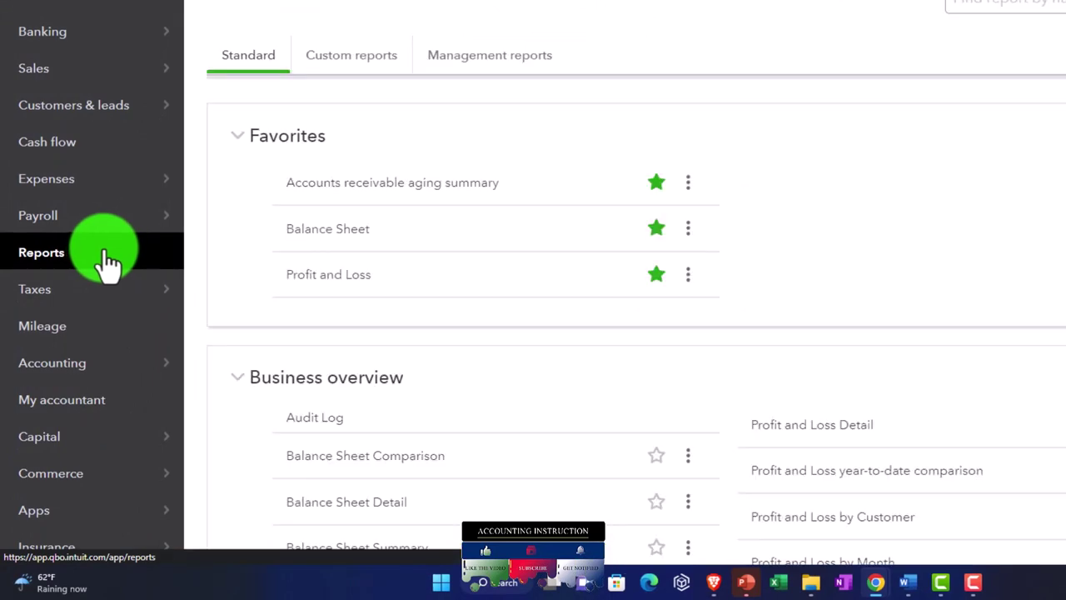
click(287, 265)
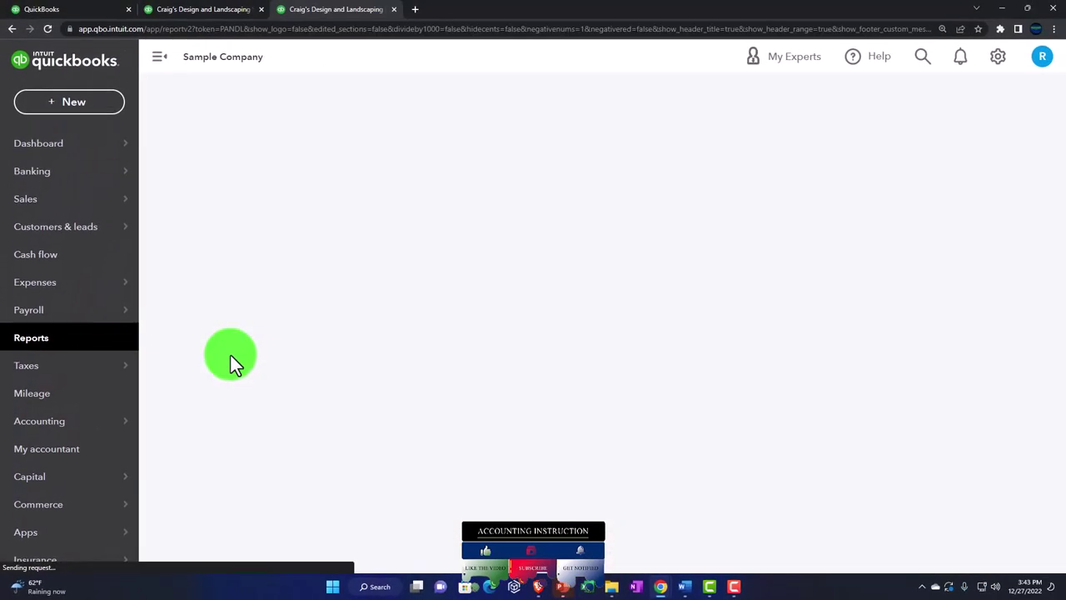
Step: Collapse the navigation sidebar and run the Profit and Loss report for 01/01/2022 to 12/31/2022
click(162, 60)
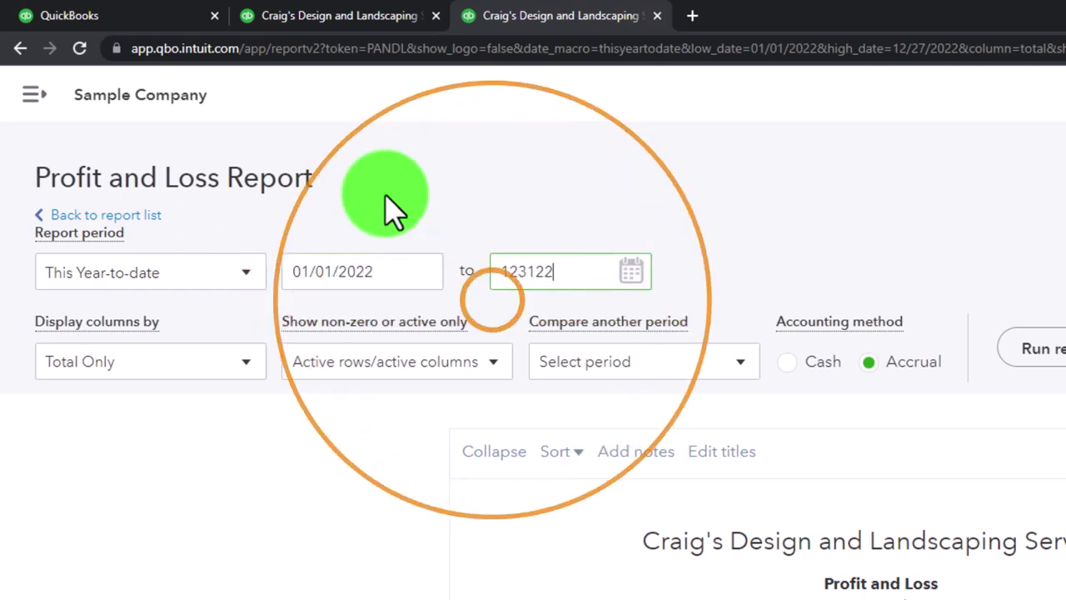
key(Tab)
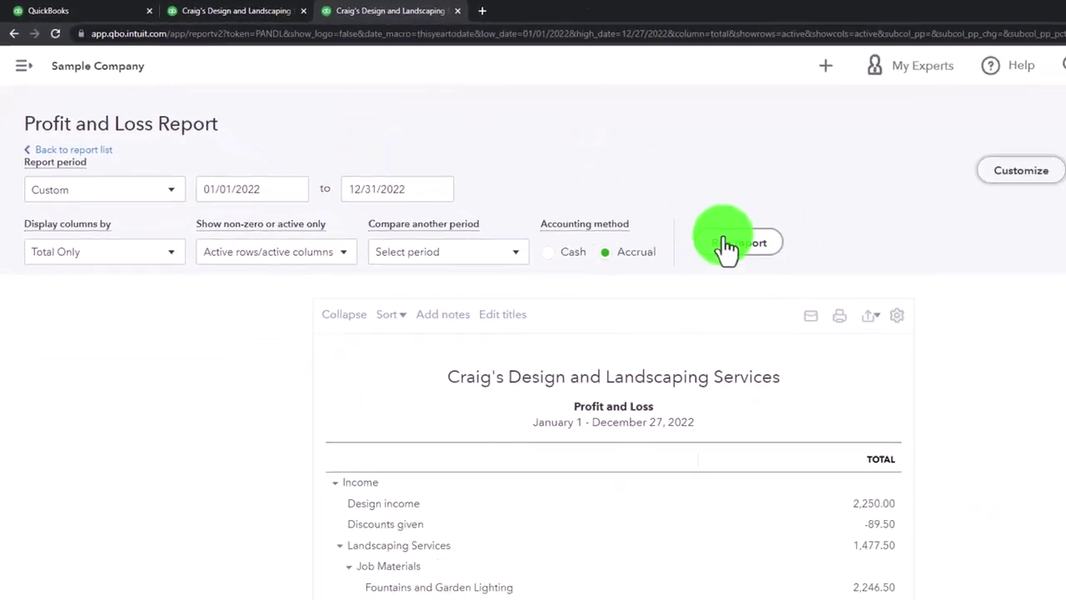
click(1033, 348)
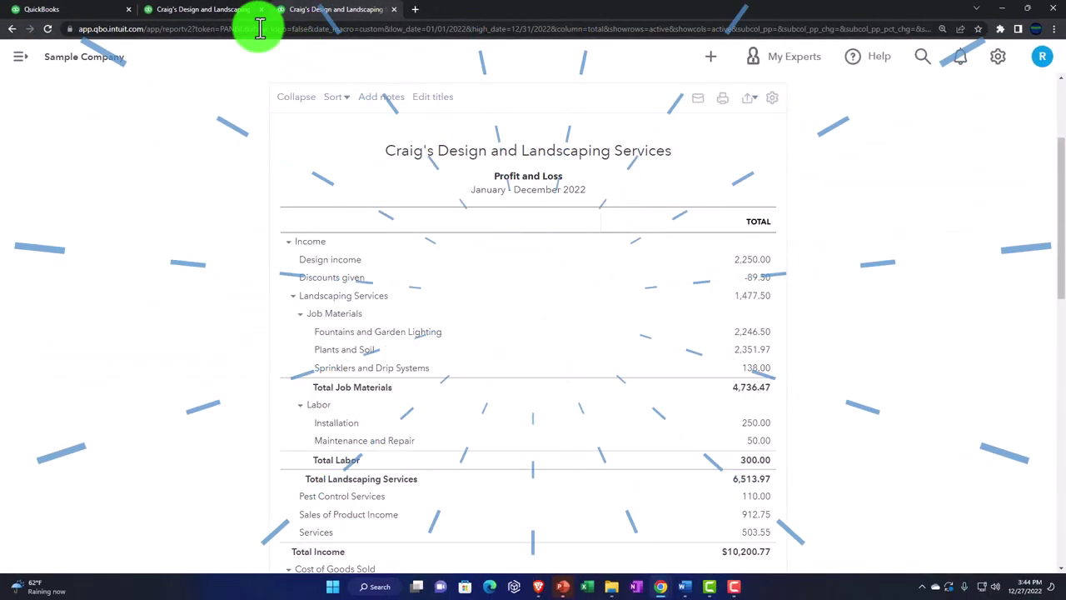
Step: Collapse the sidebar beside the Balance Sheet, run that report for 01/01/2022 to 12/31/2022, and return to the dashboard tab
click(212, 10)
scroll(221, 158, up, 3)
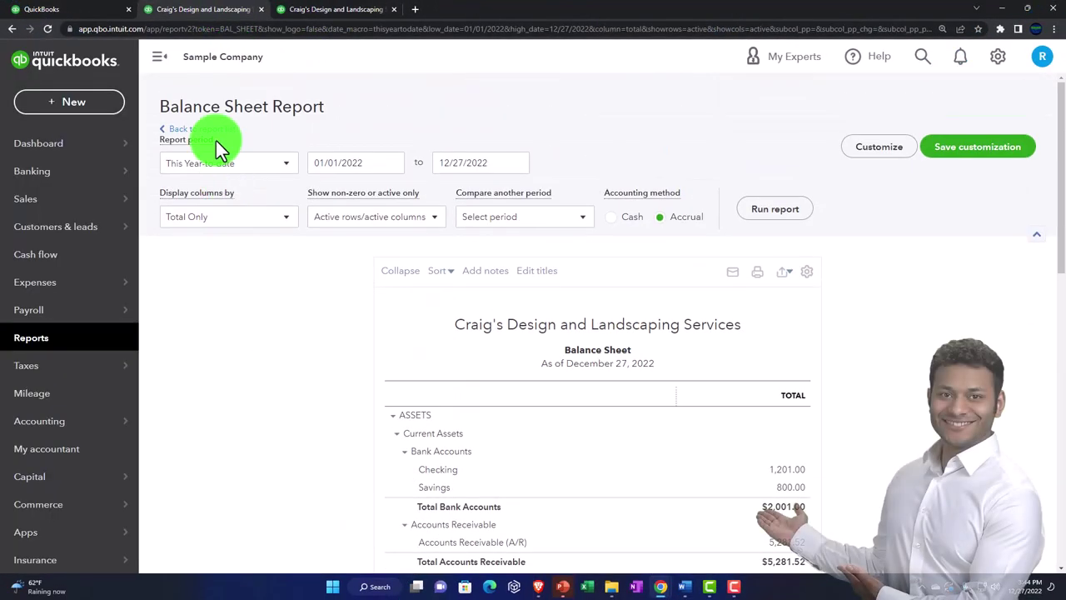
click(159, 57)
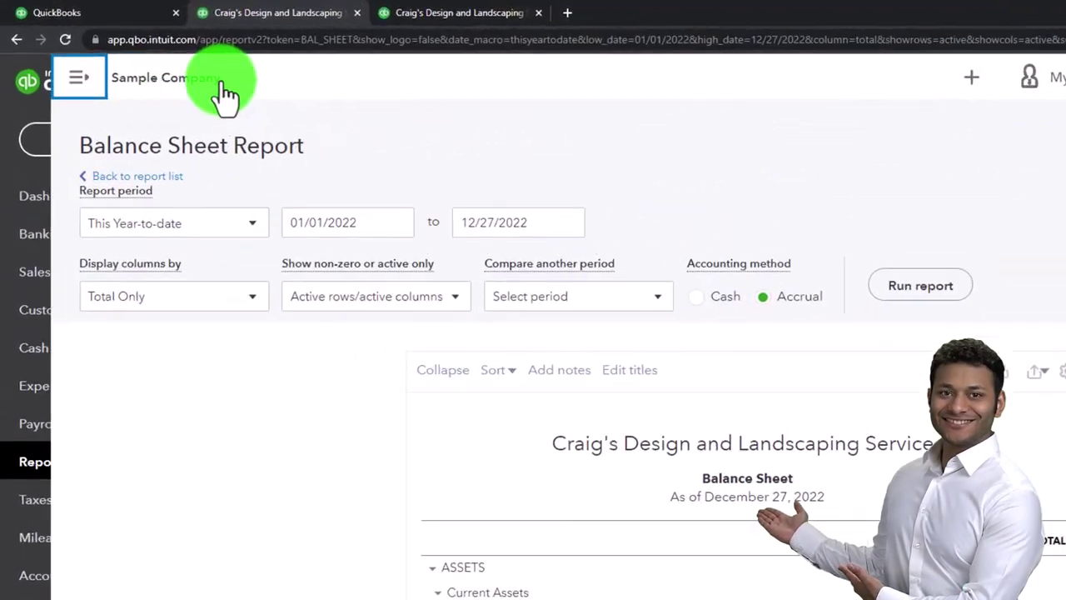
drag(372, 222, 280, 222)
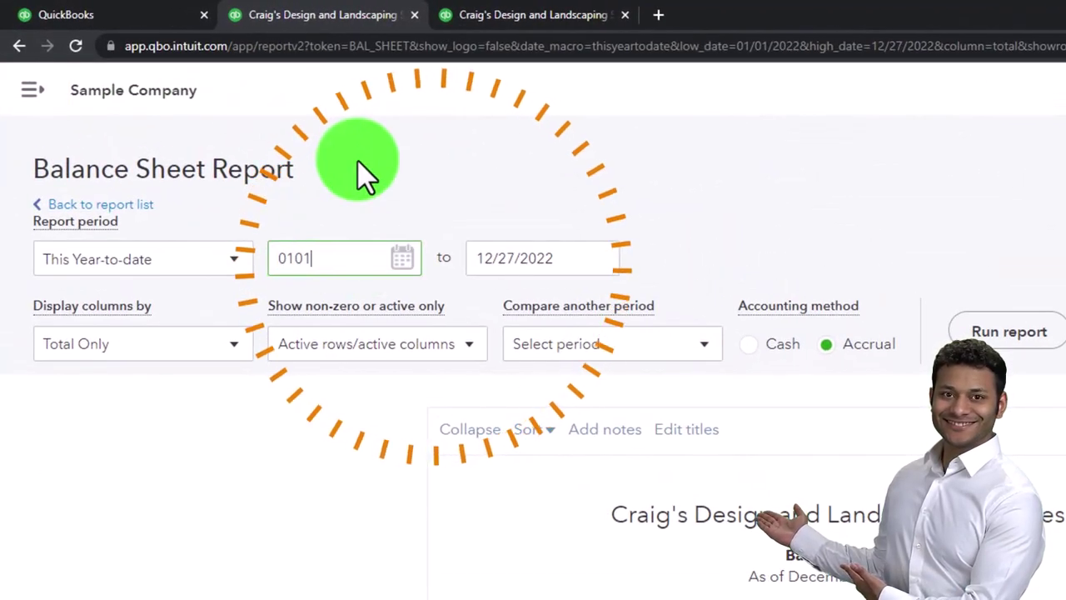
text(123122)
key(Tab)
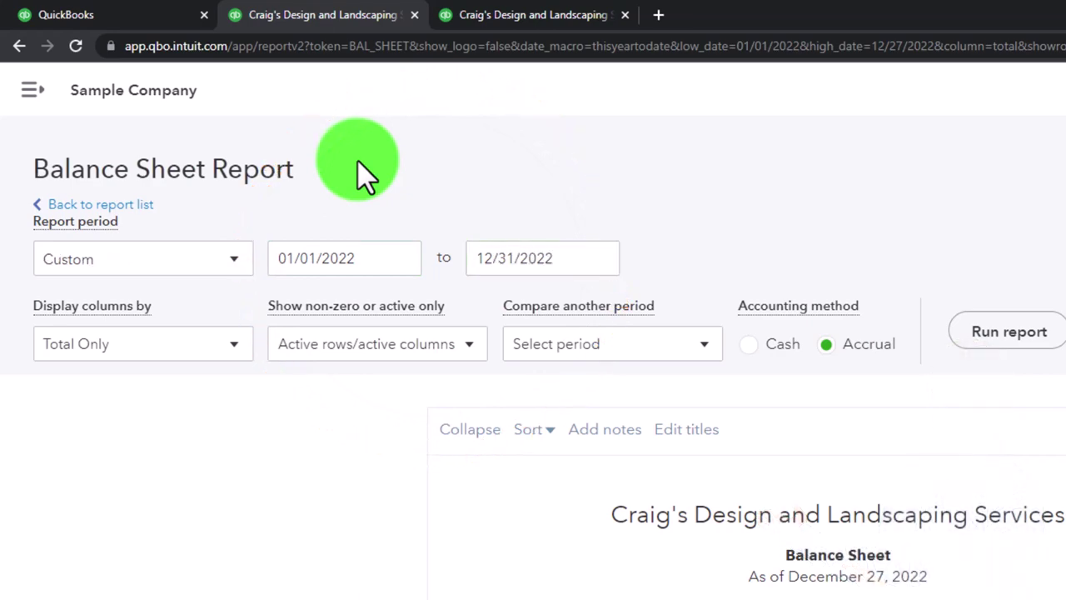
click(935, 340)
scroll(935, 342, down, 2)
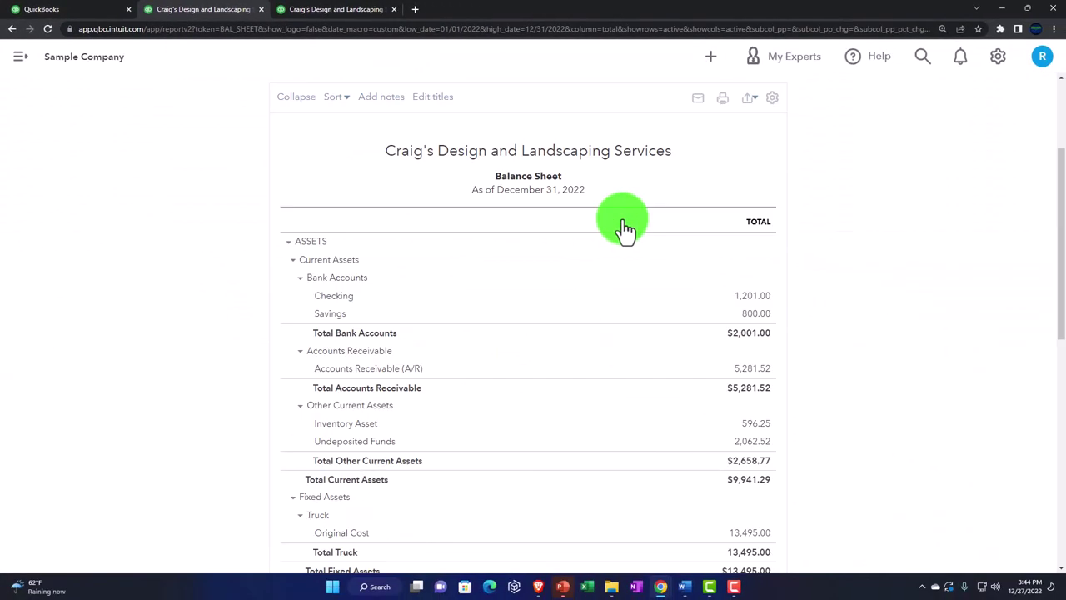
click(100, 18)
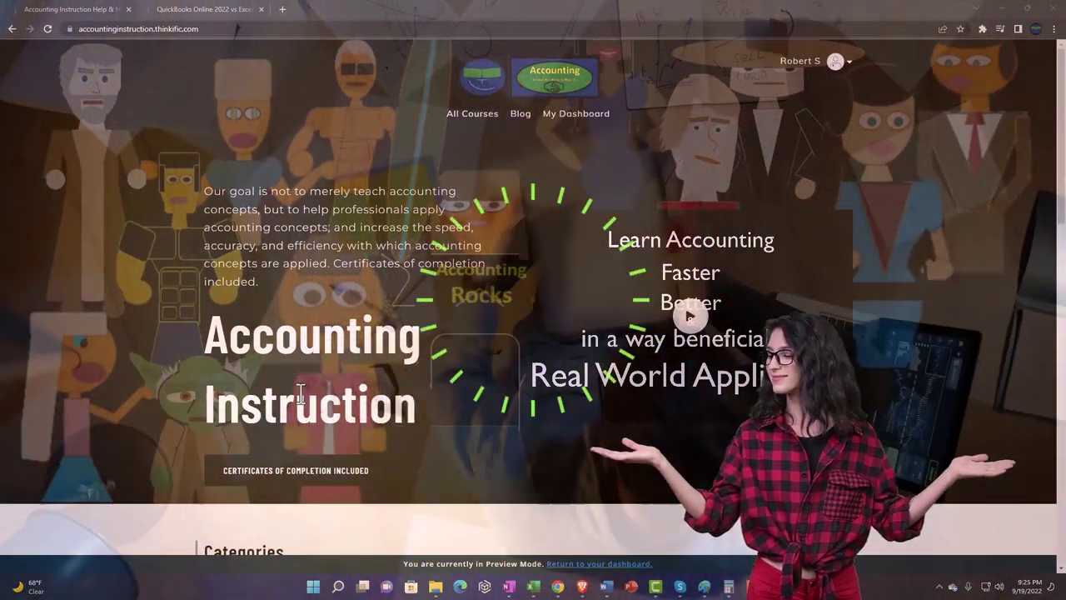
Step: Examine the course categories on the Accounting Instruction site and the lesson sections of the QuickBooks Online 2022 vs Excel course
scroll(149, 464, down, 1)
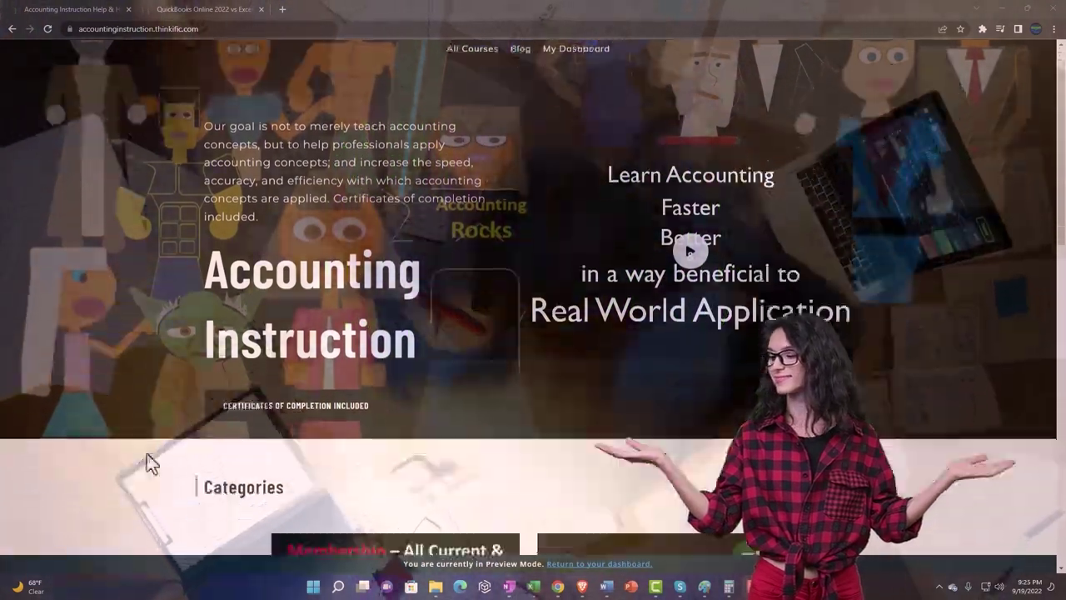
scroll(149, 464, down, 6)
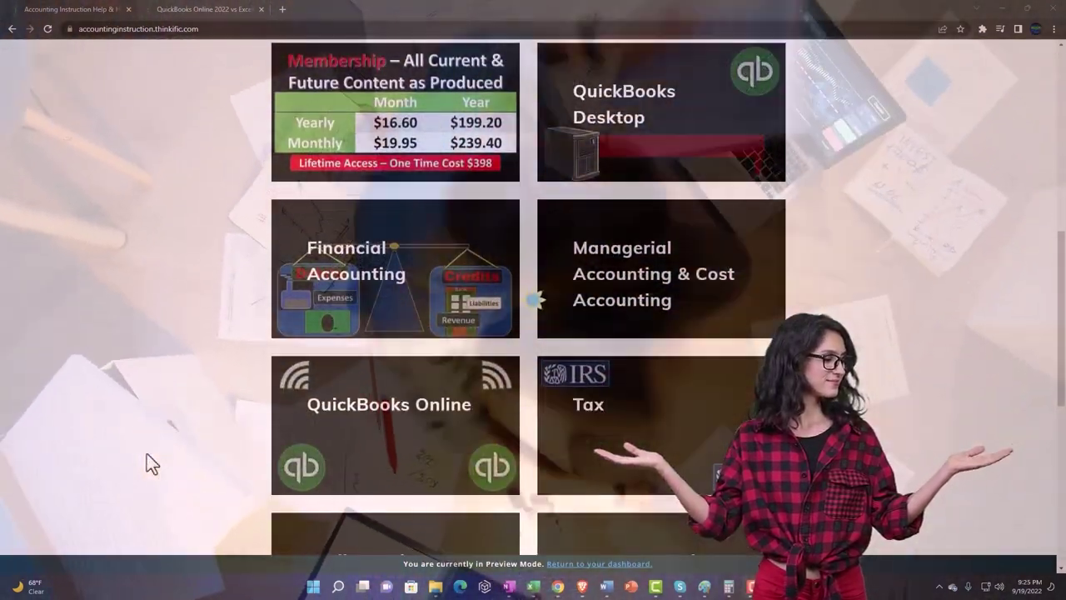
scroll(147, 464, down, 5)
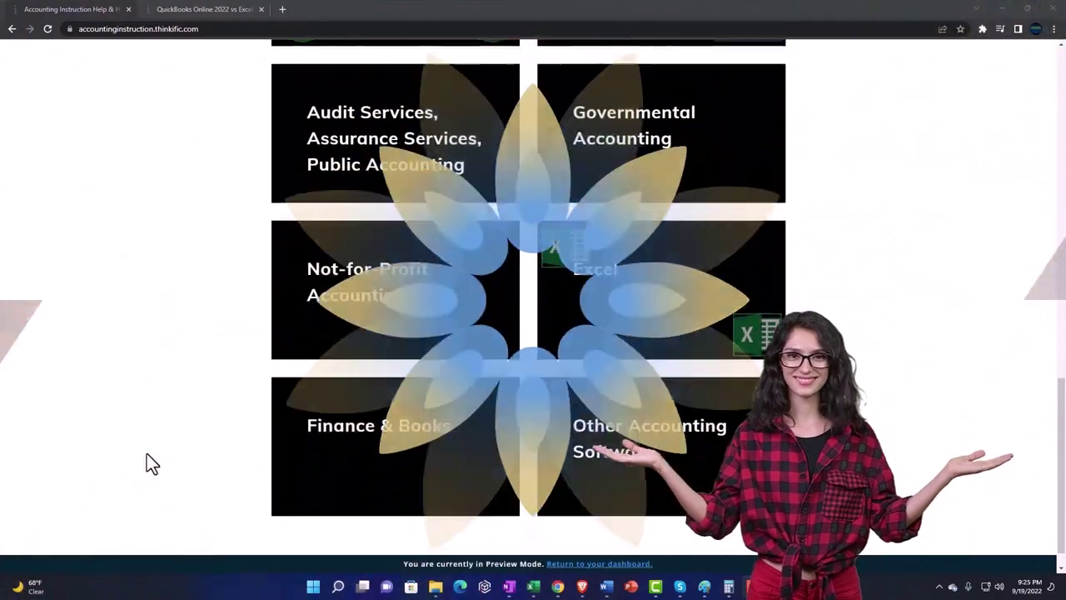
scroll(149, 464, down, 1)
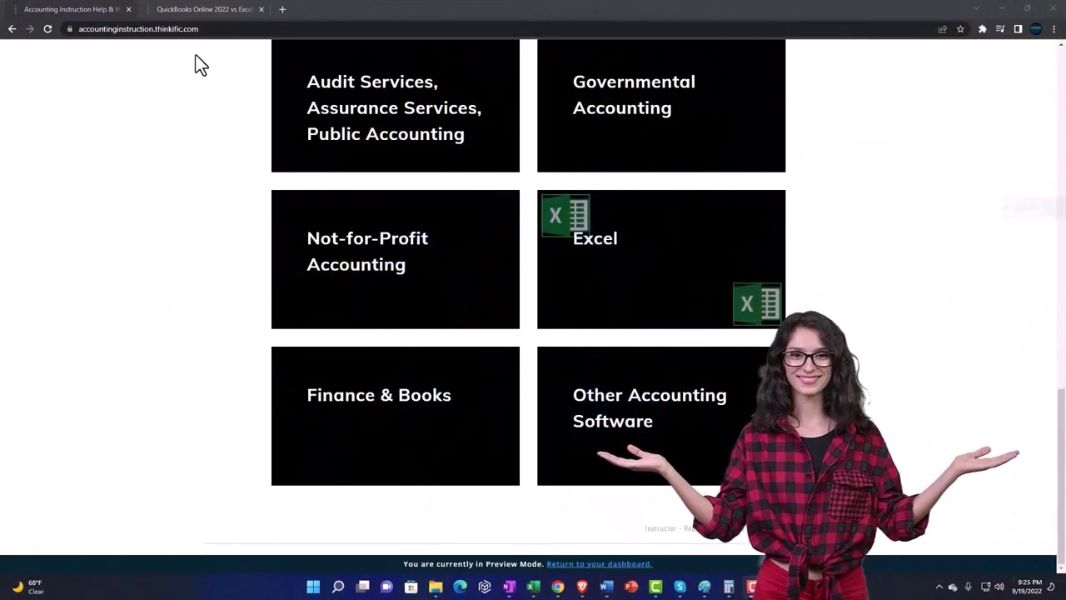
click(191, 9)
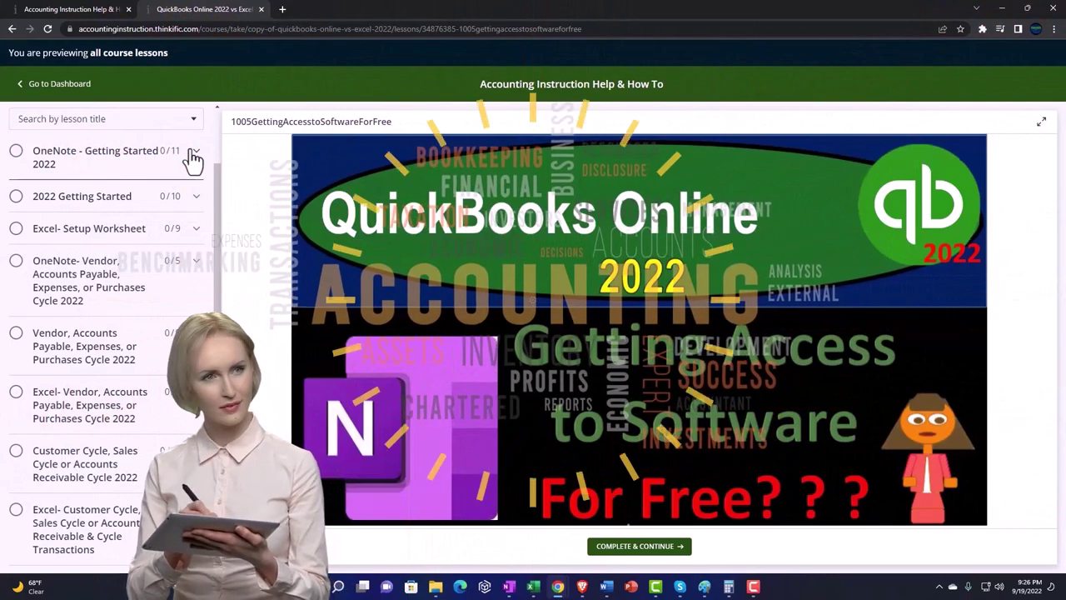
click(193, 155)
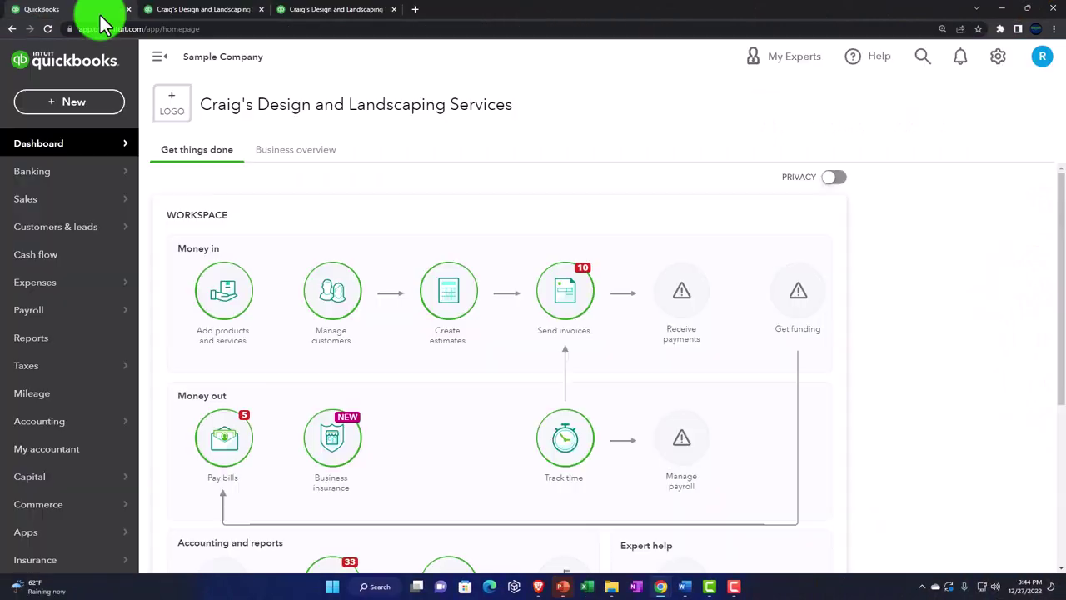
Step: Start a new invoice and add AAA as a new customer on it
click(119, 131)
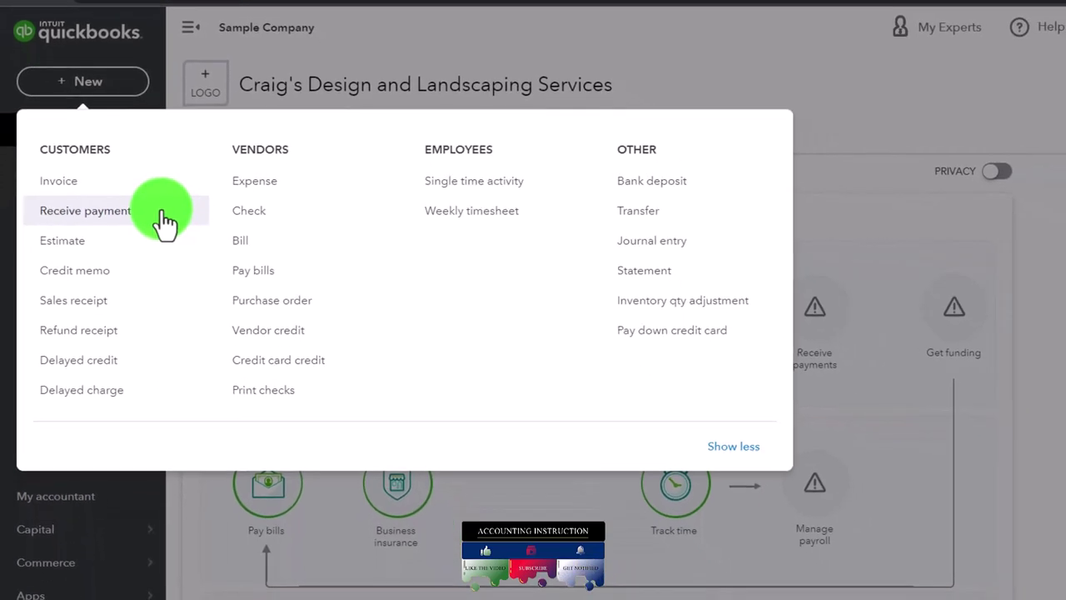
click(157, 200)
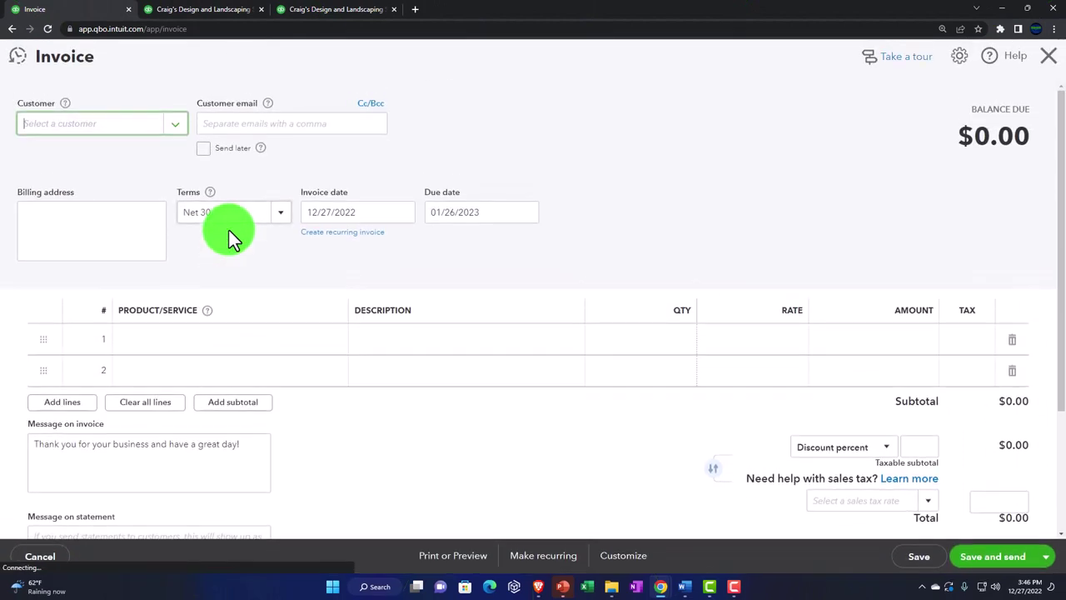
text(AAA)
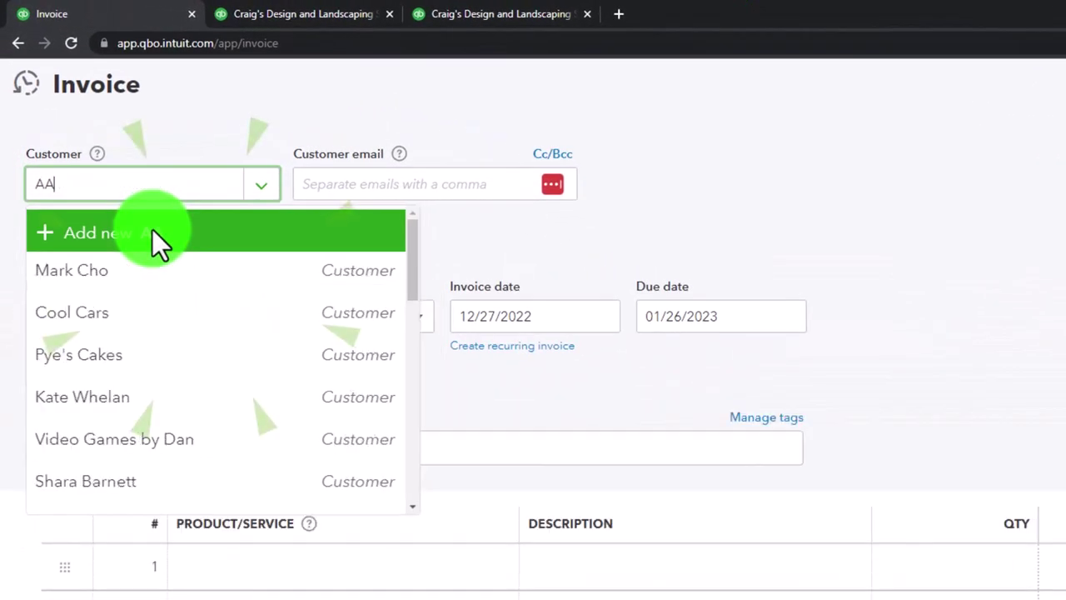
click(153, 230)
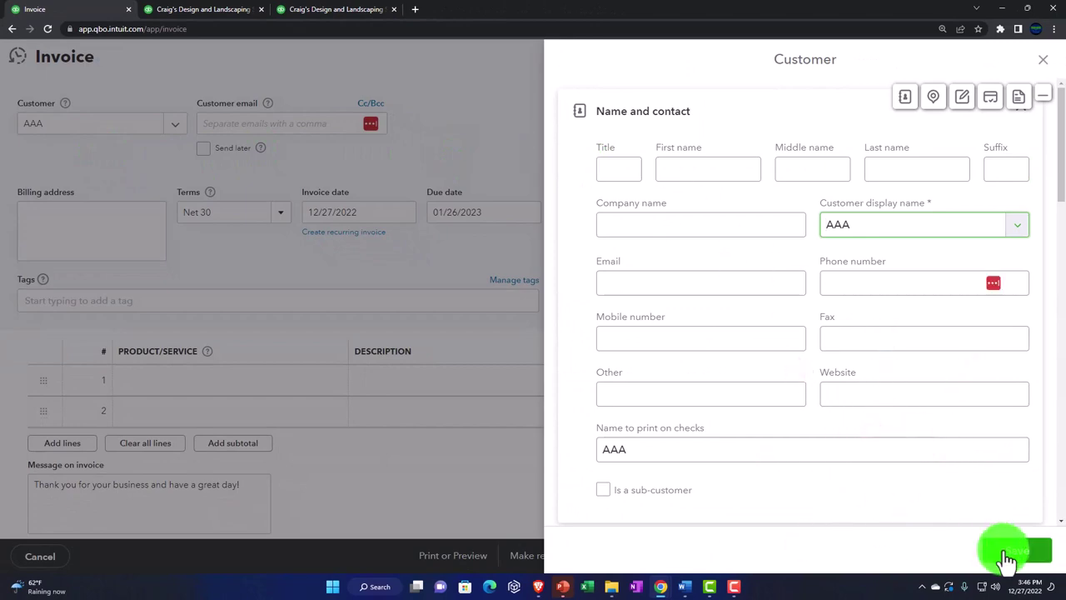
click(1008, 556)
Step: Choose Design:Services as the product on the first invoice line, keep the quantity at 1, and go to its rate
click(238, 126)
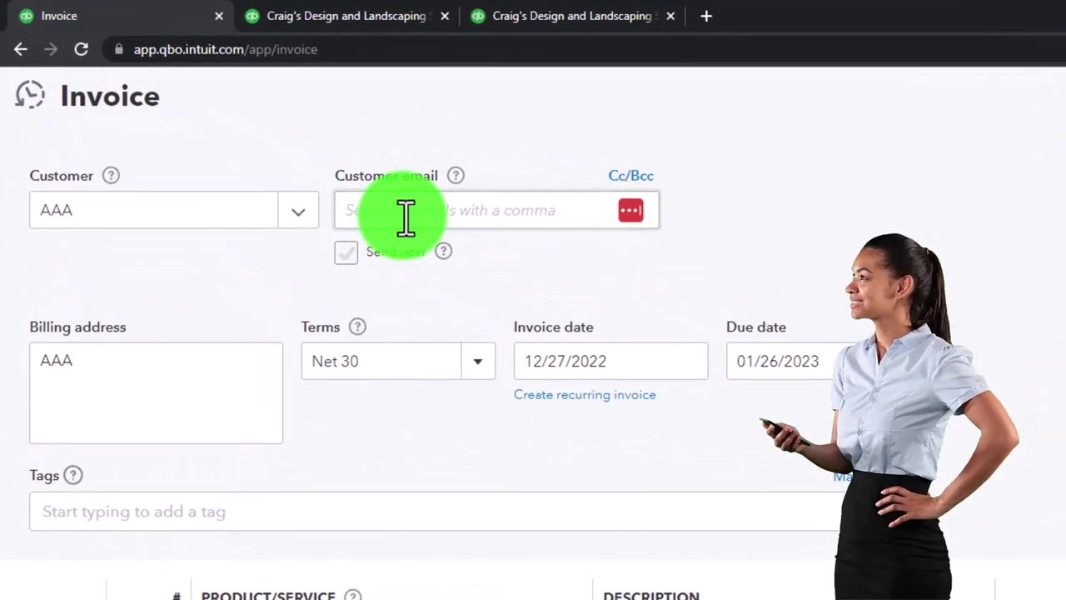
key(Tab)
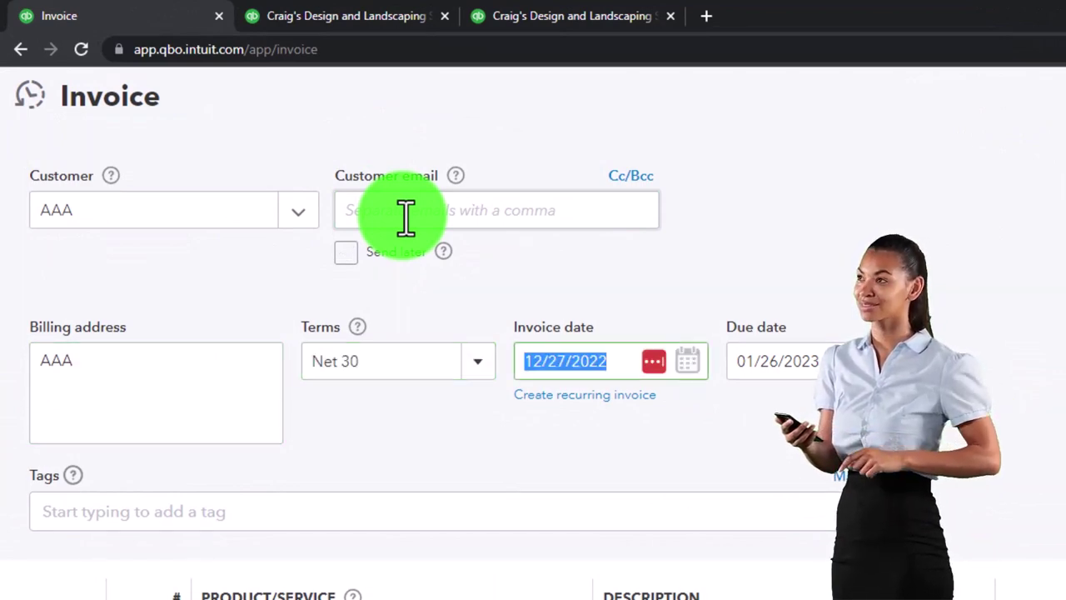
key(Tab)
key(Tab)
key(Tab)
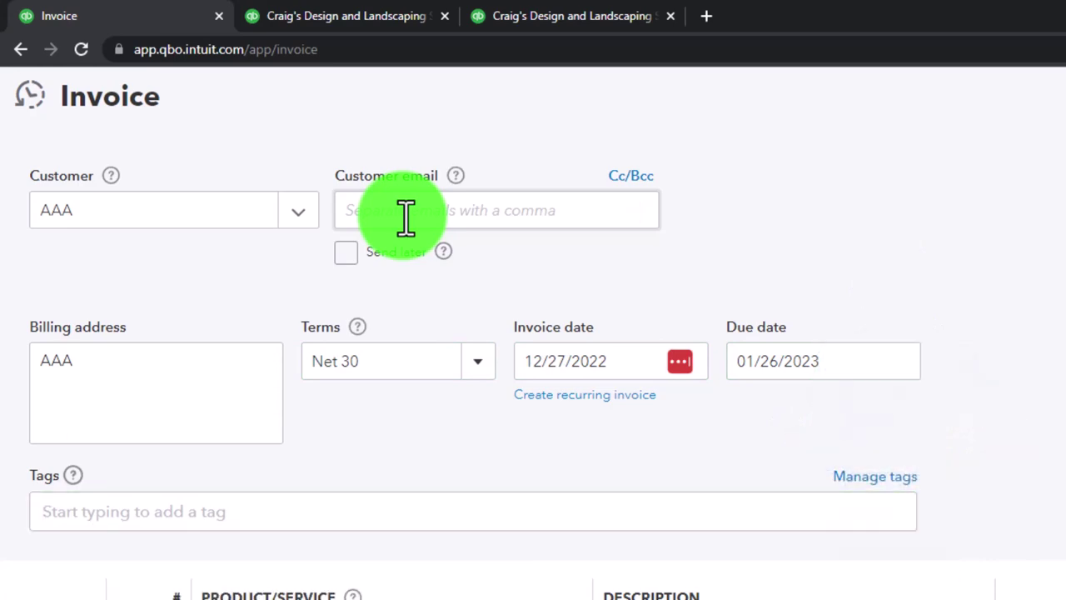
click(566, 412)
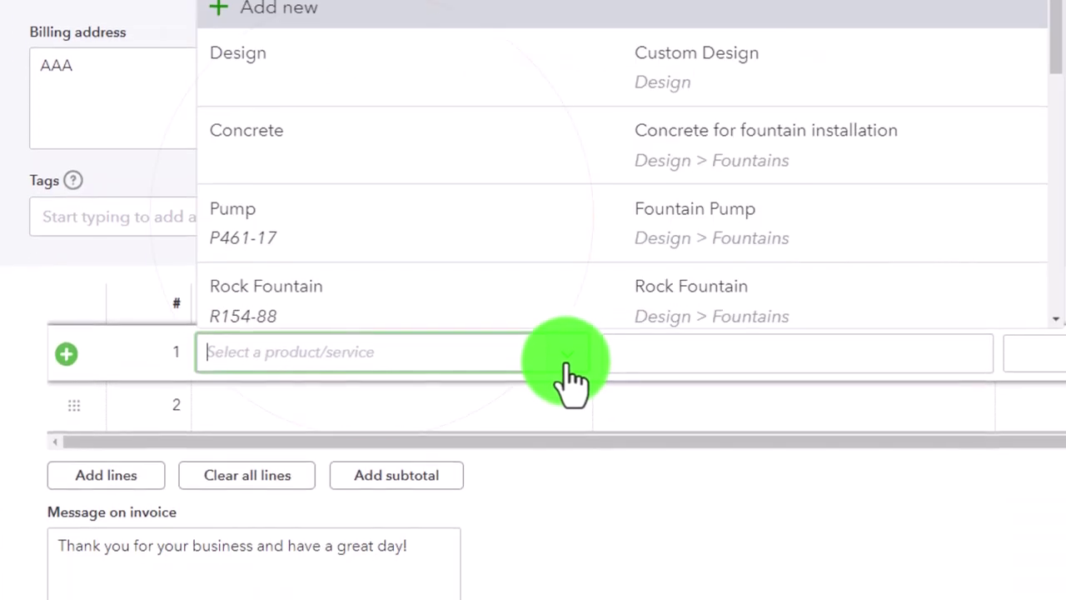
scroll(518, 324, down, 4)
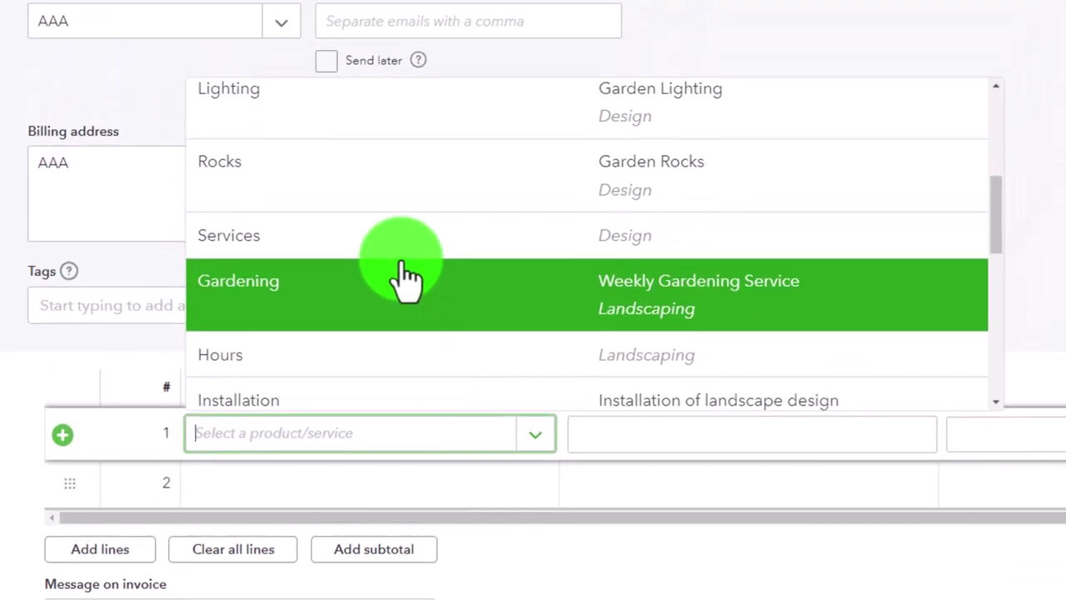
click(372, 342)
key(Tab)
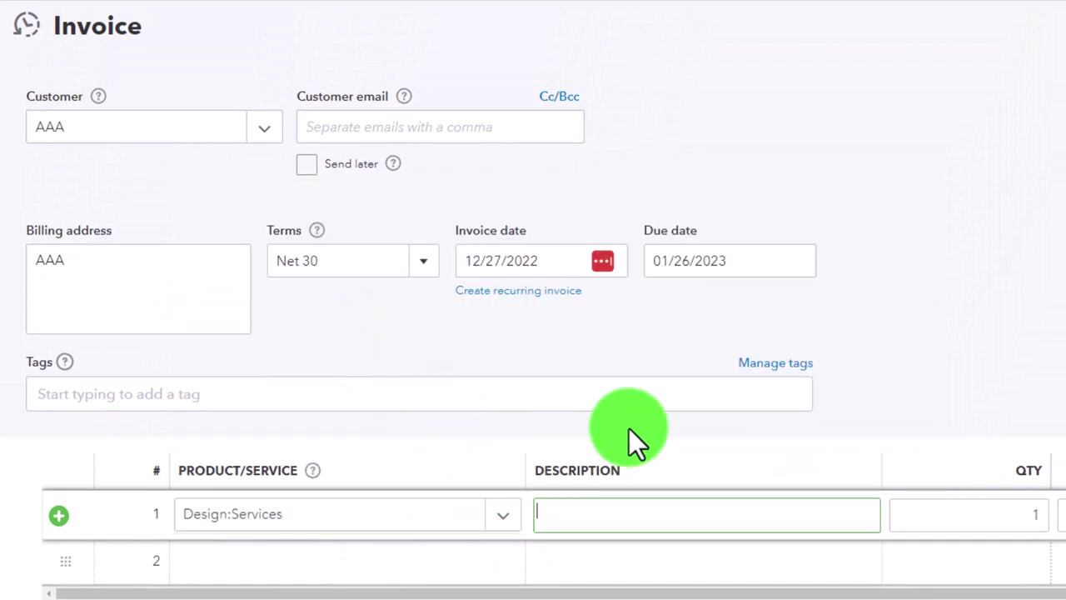
key(Tab)
key(Tab)
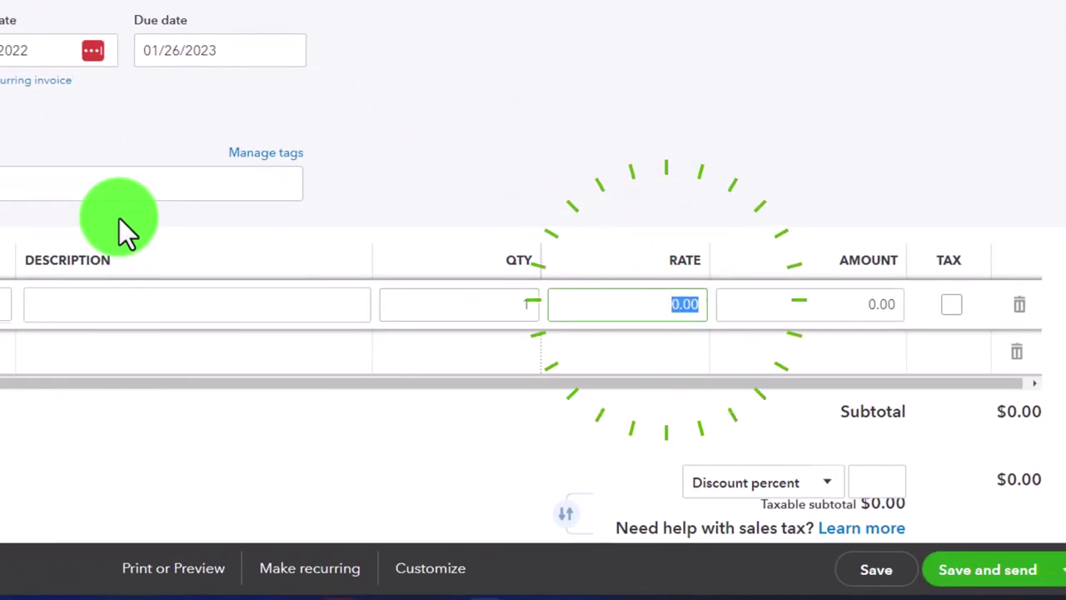
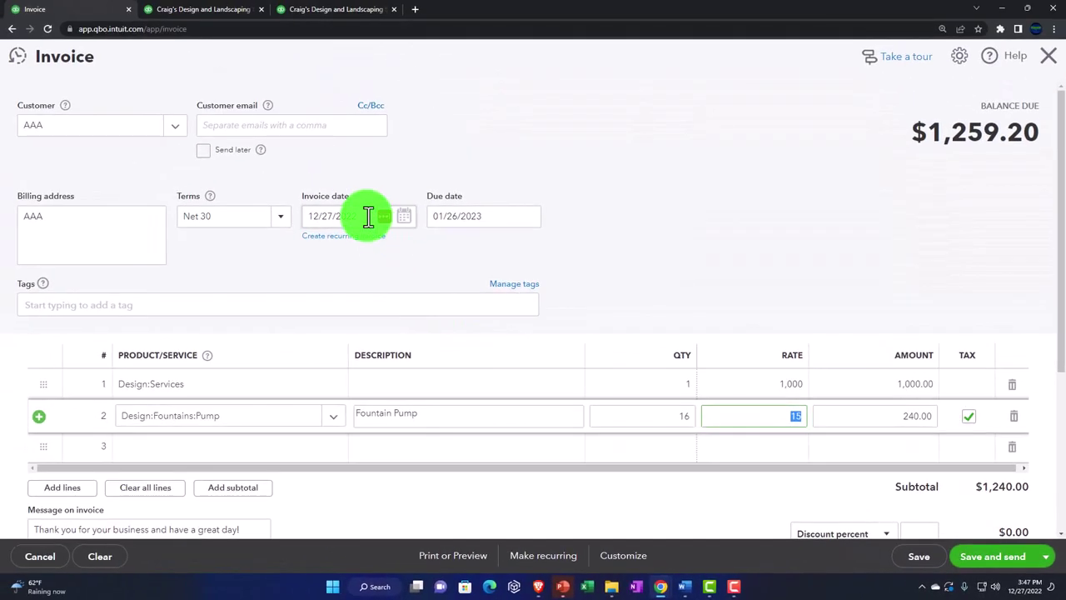
Step: Set the invoice date to 10/15/2022 and try to save the invoice and start a new one
click(308, 217)
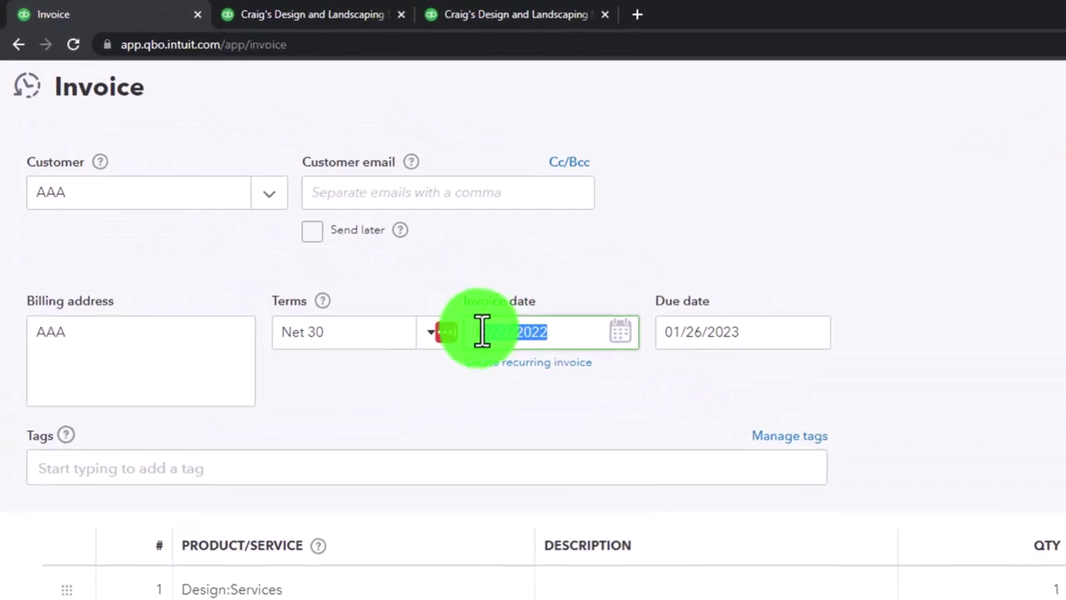
key(BackSpace)
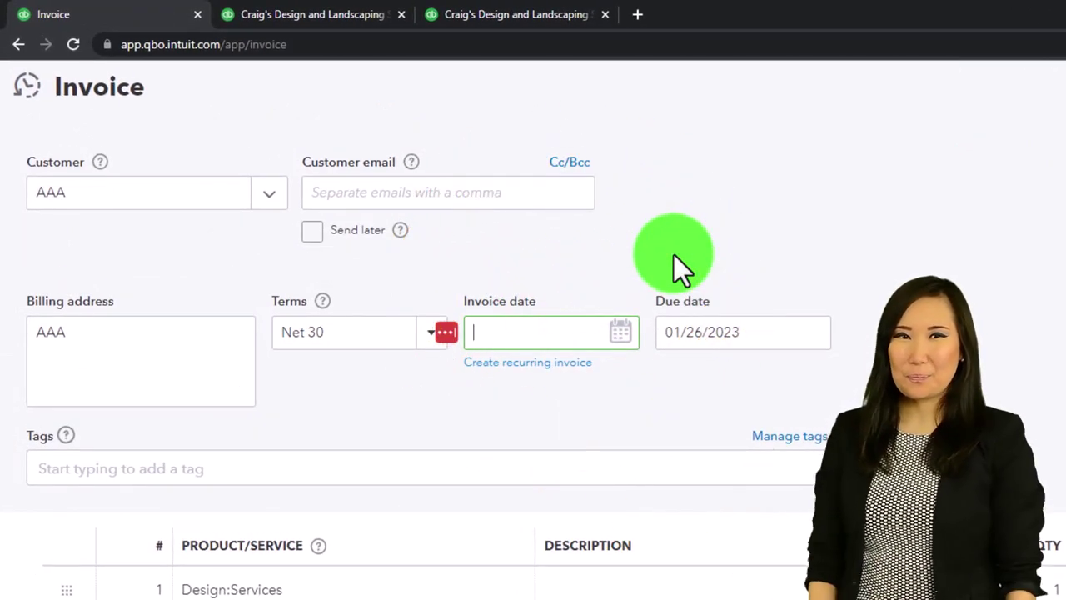
text(10/15/)
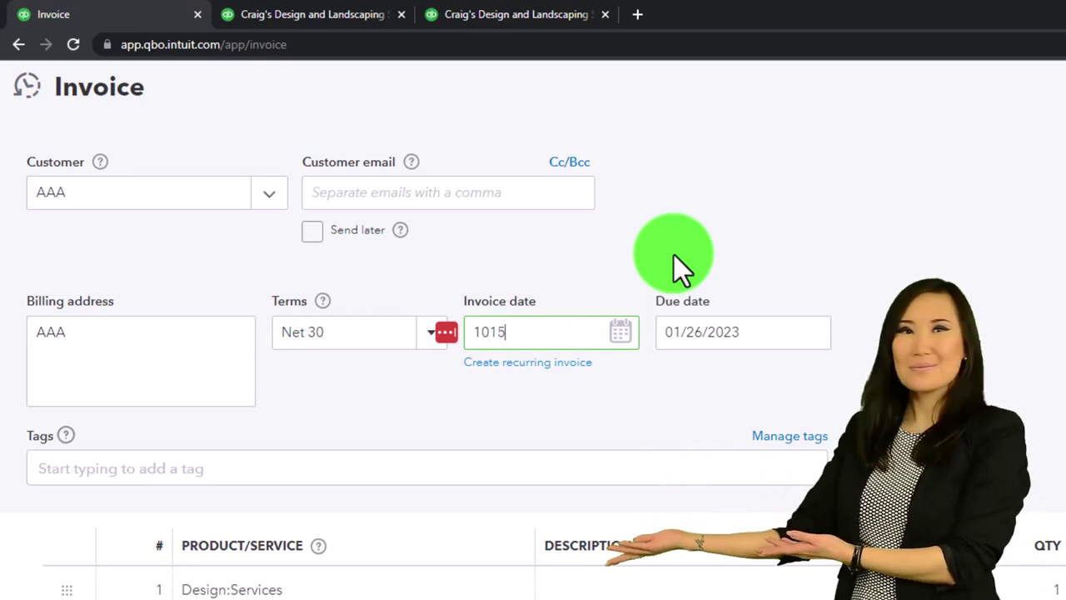
text(2022)
key(Tab)
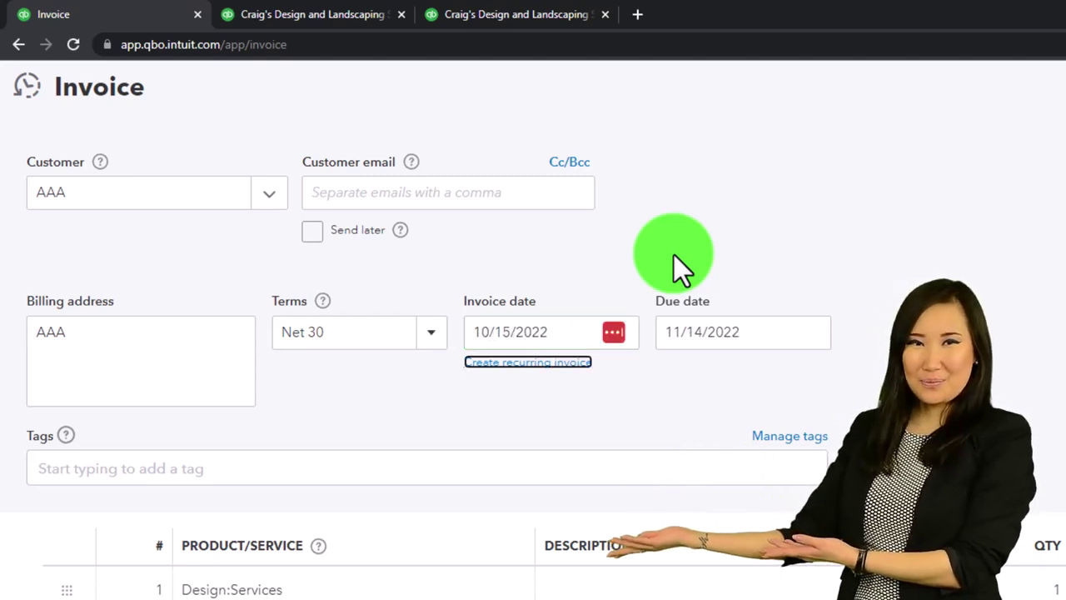
key(Tab)
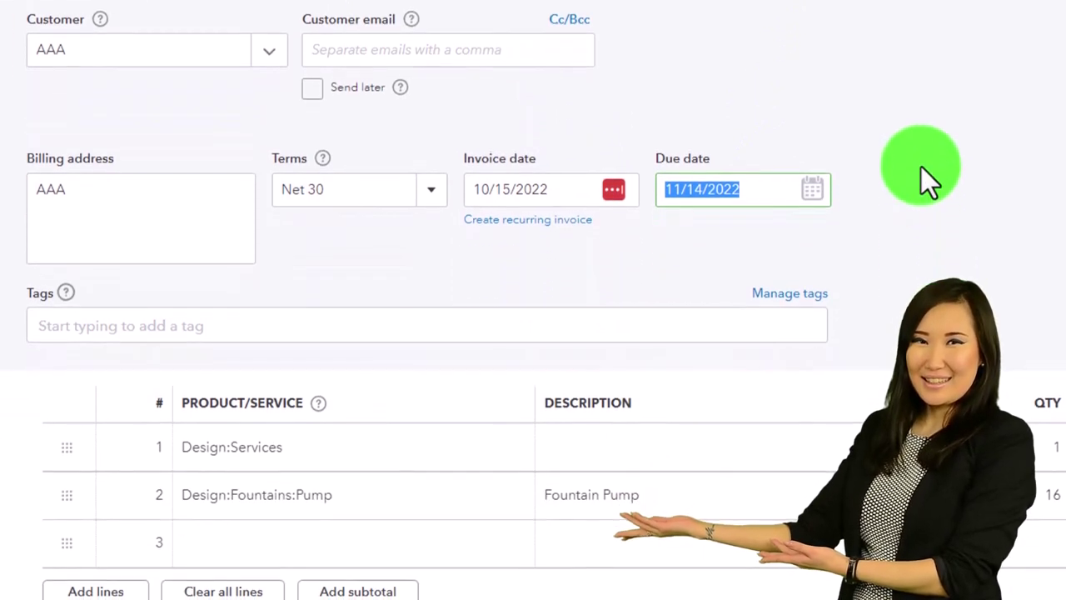
scroll(922, 167, down, 2)
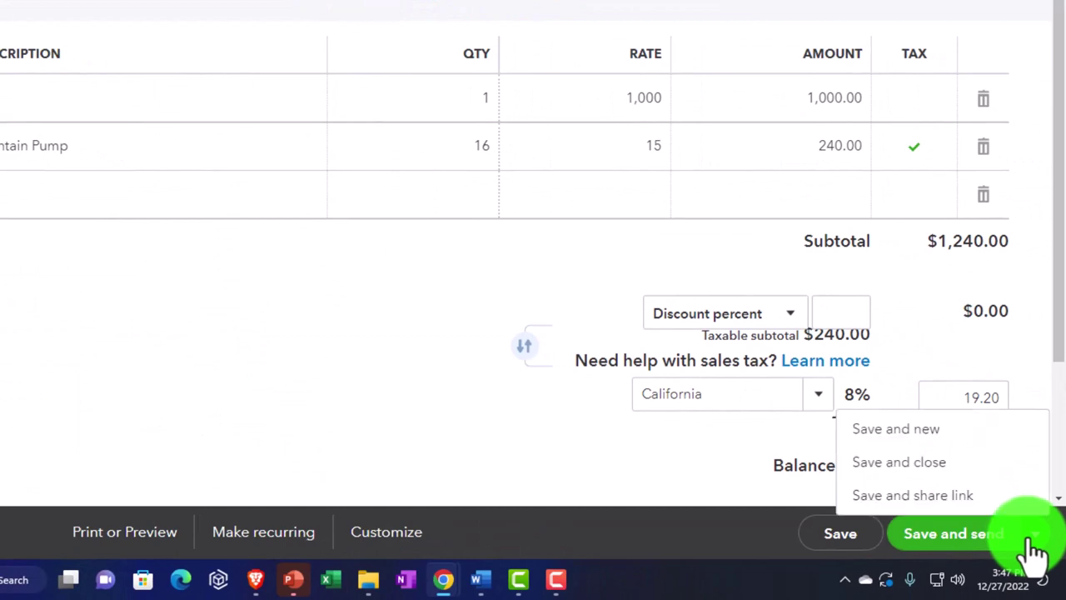
click(906, 430)
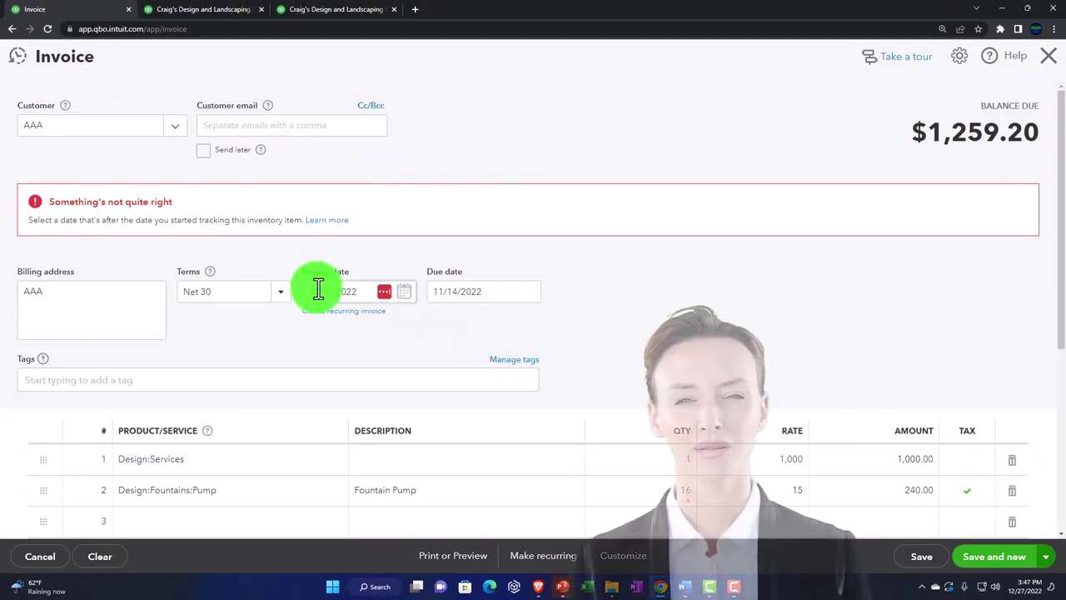
Step: Delete the Fountain Pump line from the invoice, then save it and start a new invoice
scroll(279, 273, down, 2)
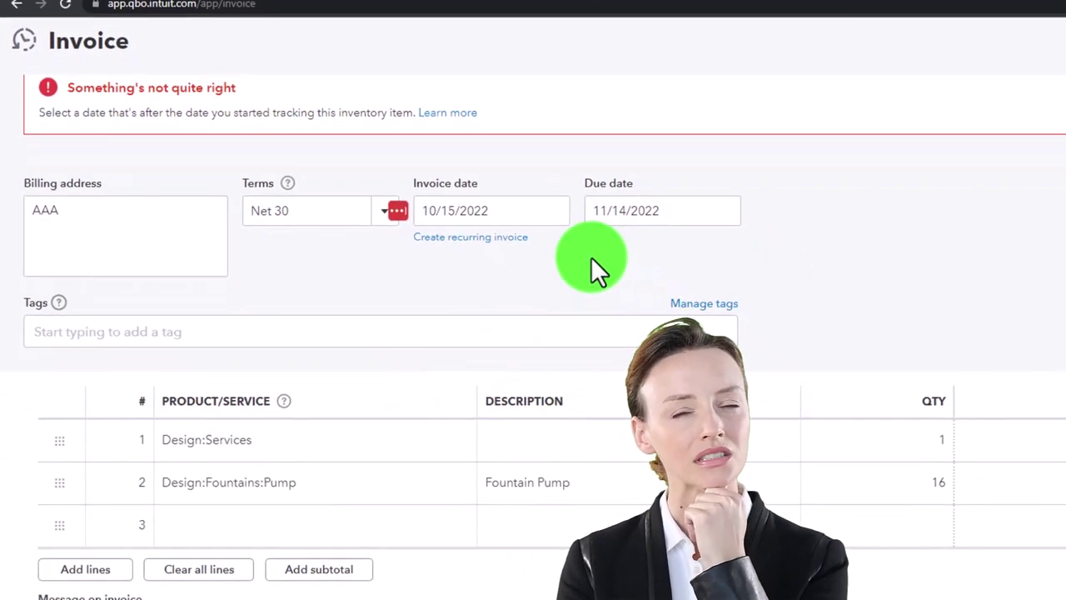
click(531, 220)
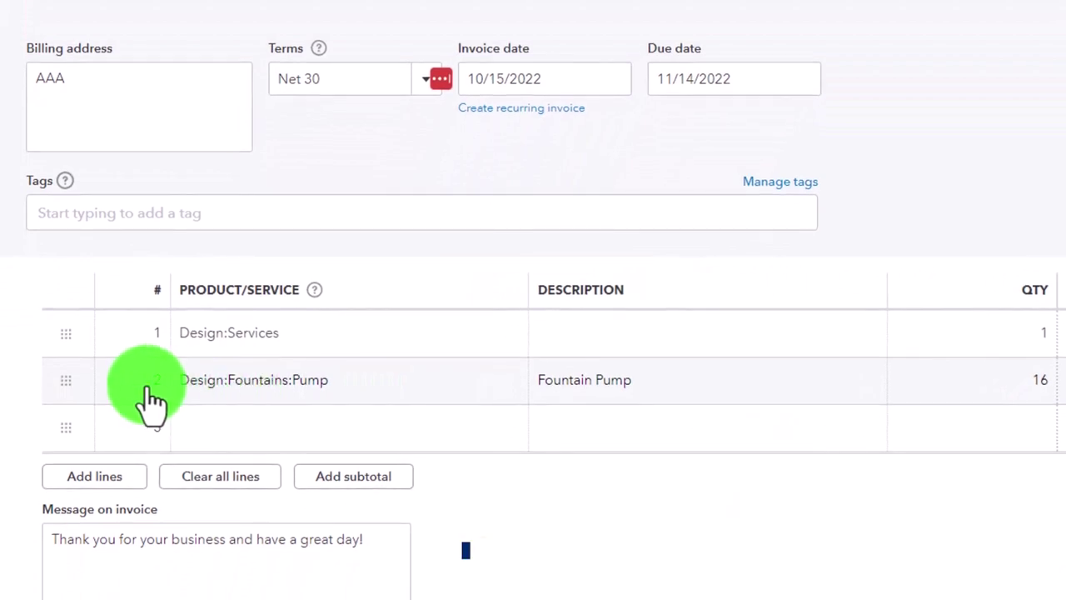
click(125, 391)
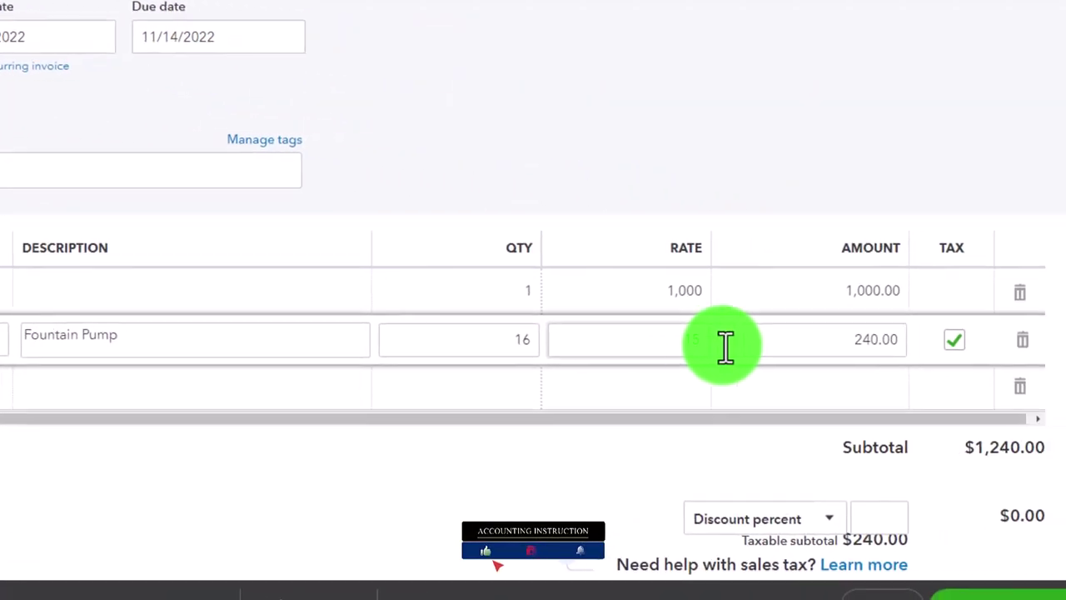
click(999, 334)
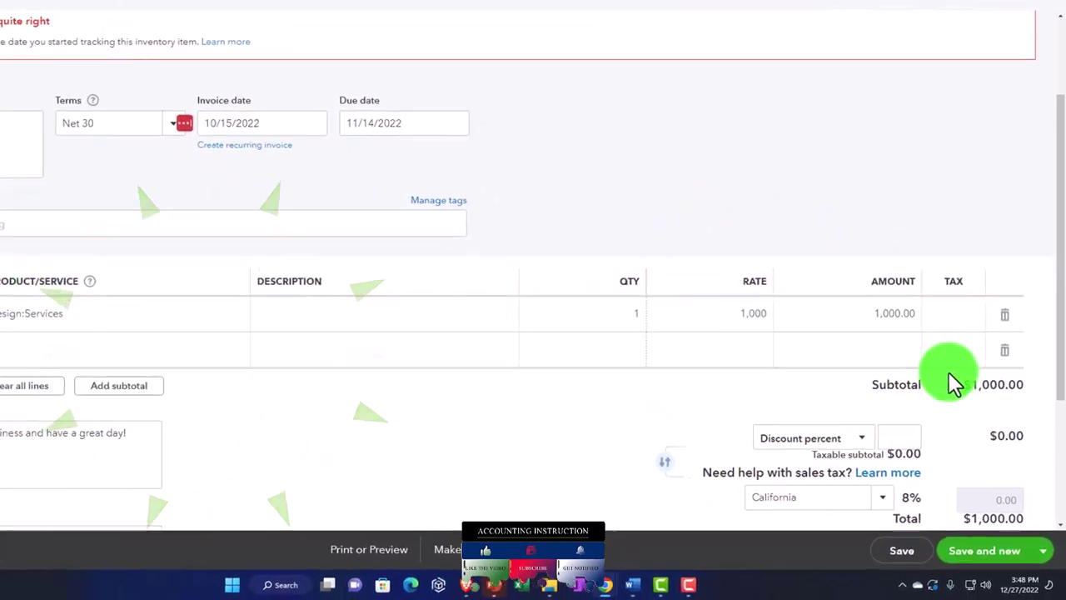
scroll(932, 336, down, 2)
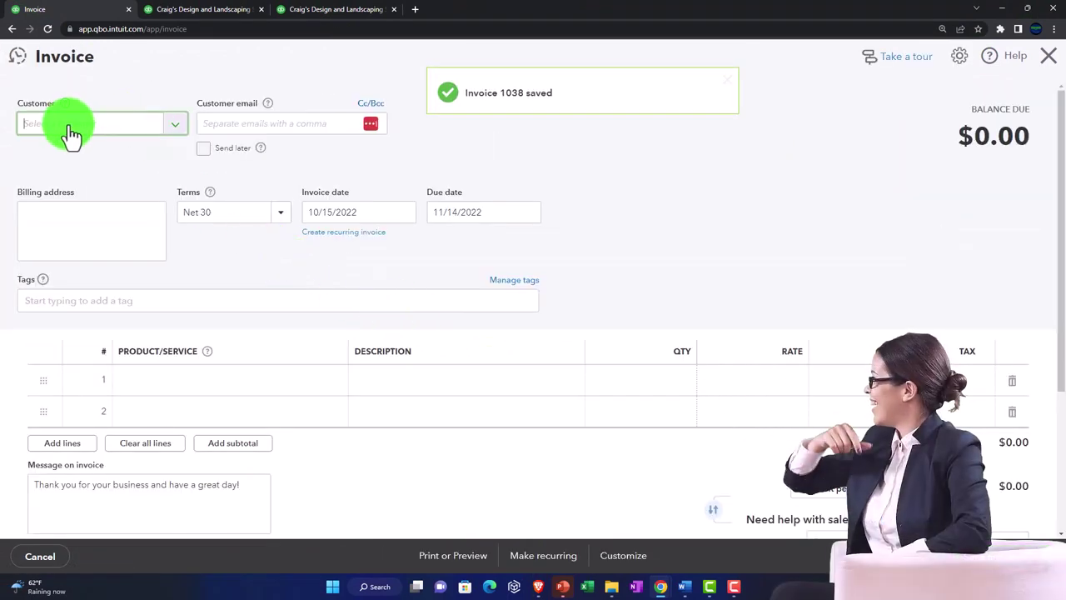
Step: Select the existing customer AAA for the new invoice and move on to its first line
text(aaa)
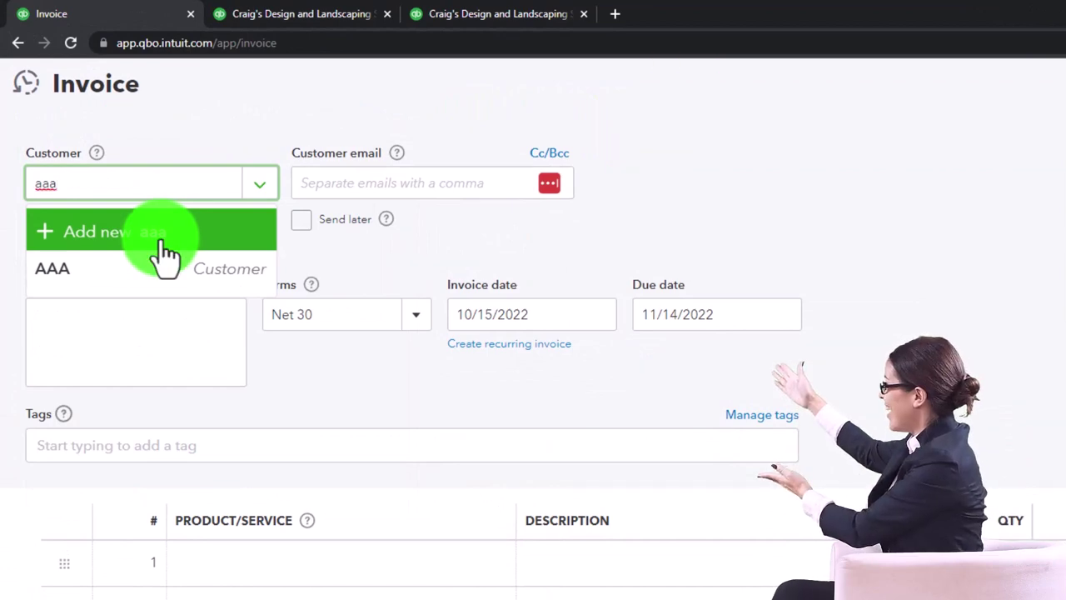
click(71, 279)
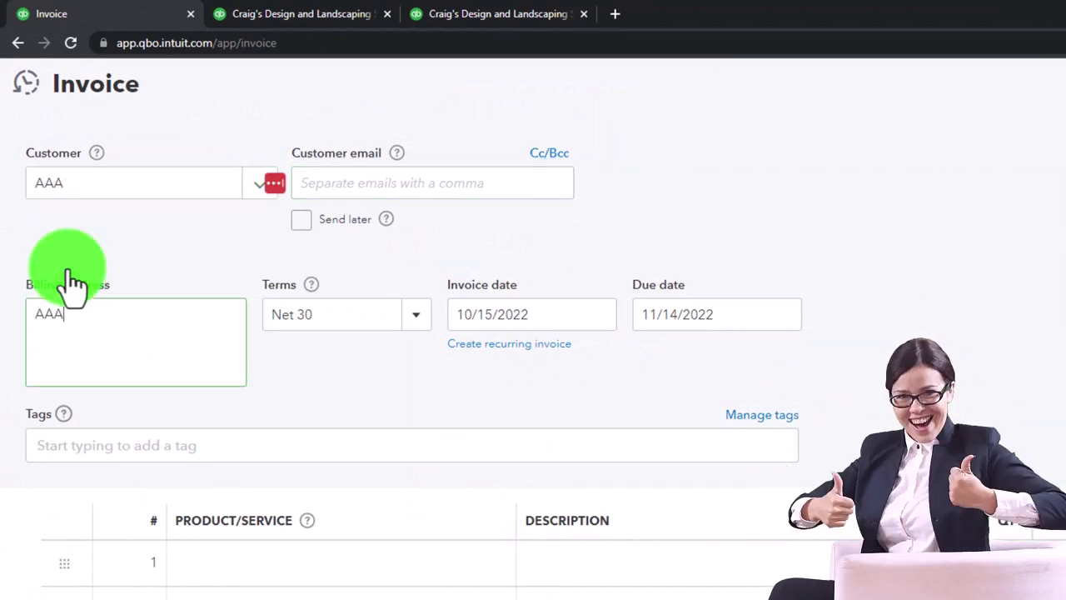
key(Tab)
key(Tab)
key(Tab)
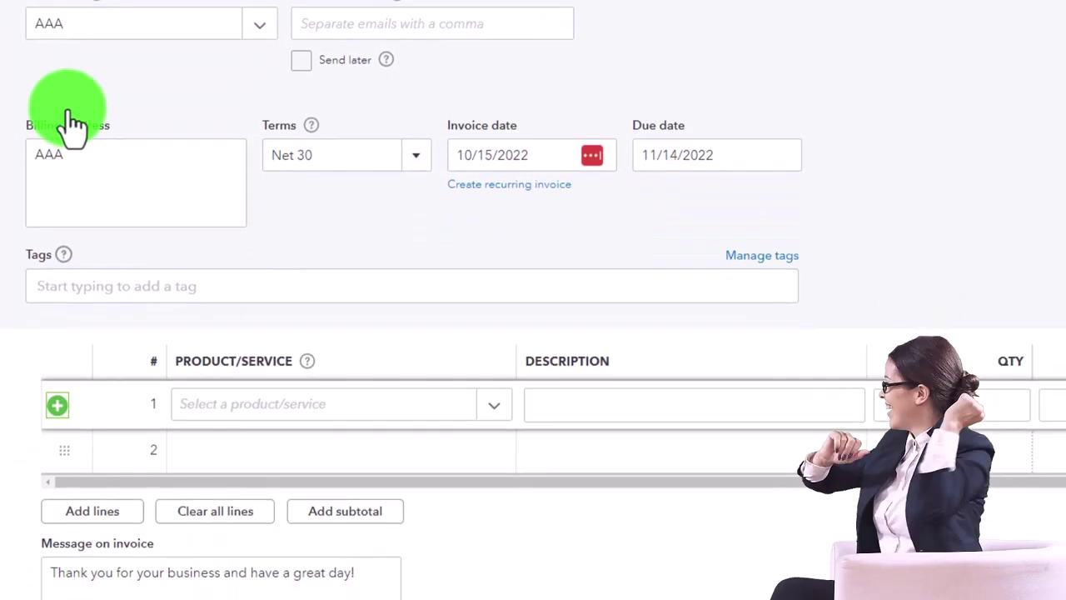
Step: Fill the first invoice line with Landscaping:Gardening at quantity 1 and a rate of 1,500
click(240, 404)
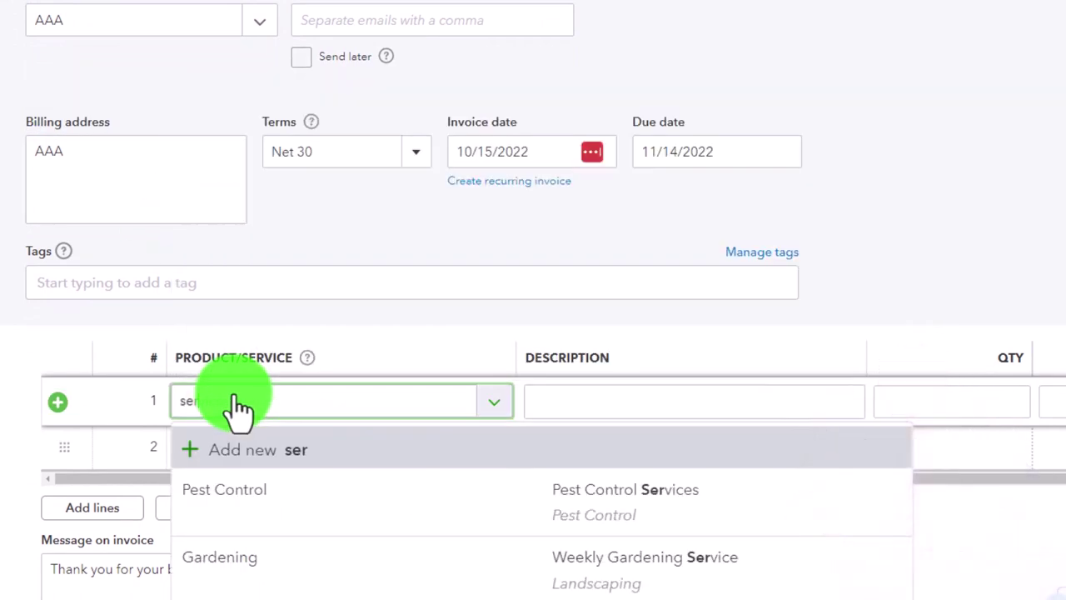
key(Down)
key(Down)
key(Tab)
key(Tab)
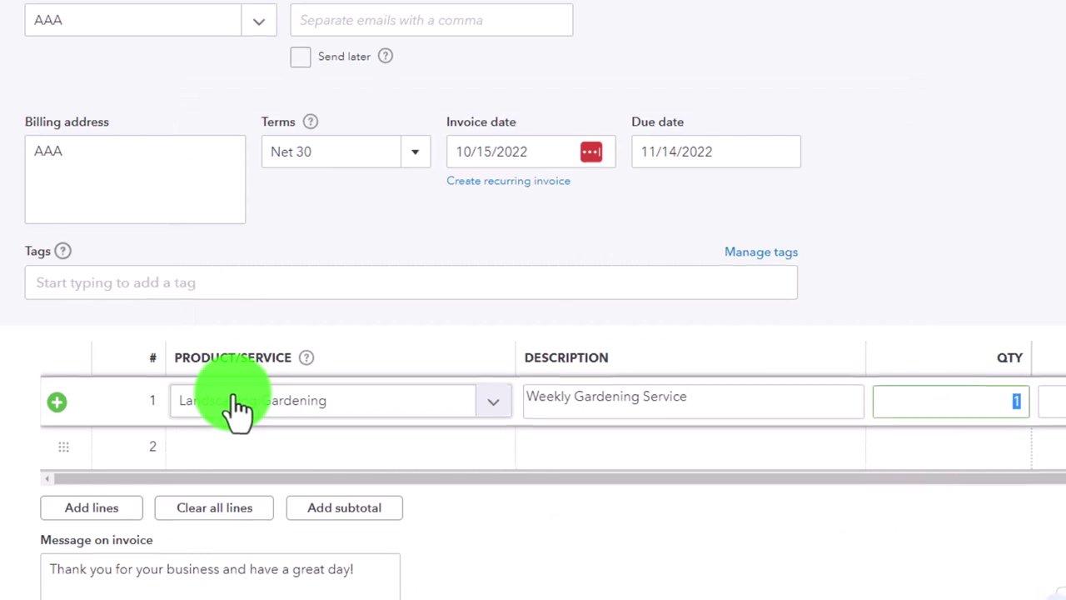
key(Tab)
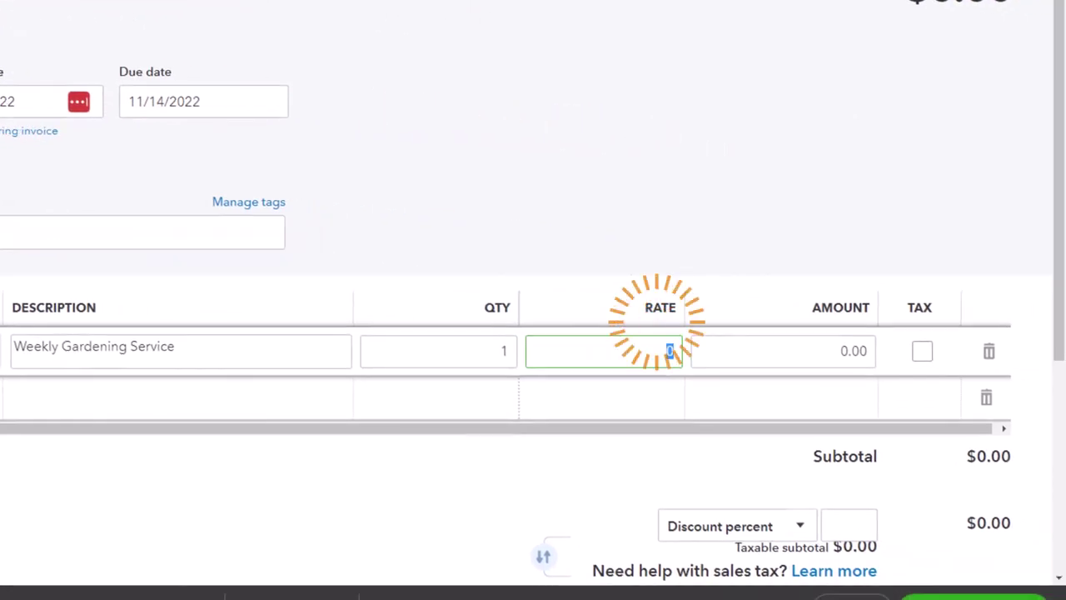
text(1,5)
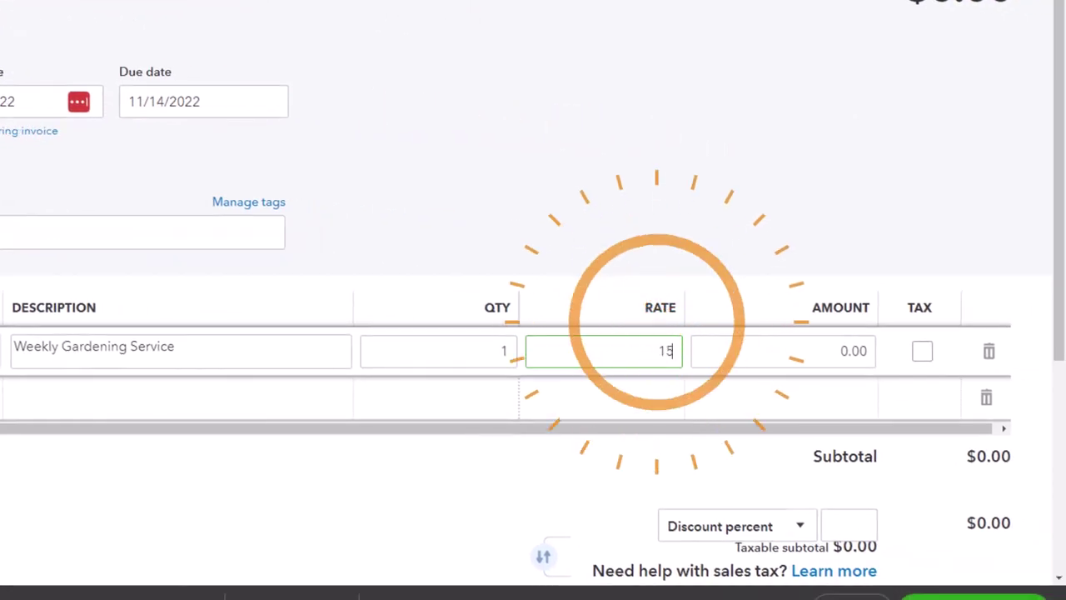
text(00)
key(Tab)
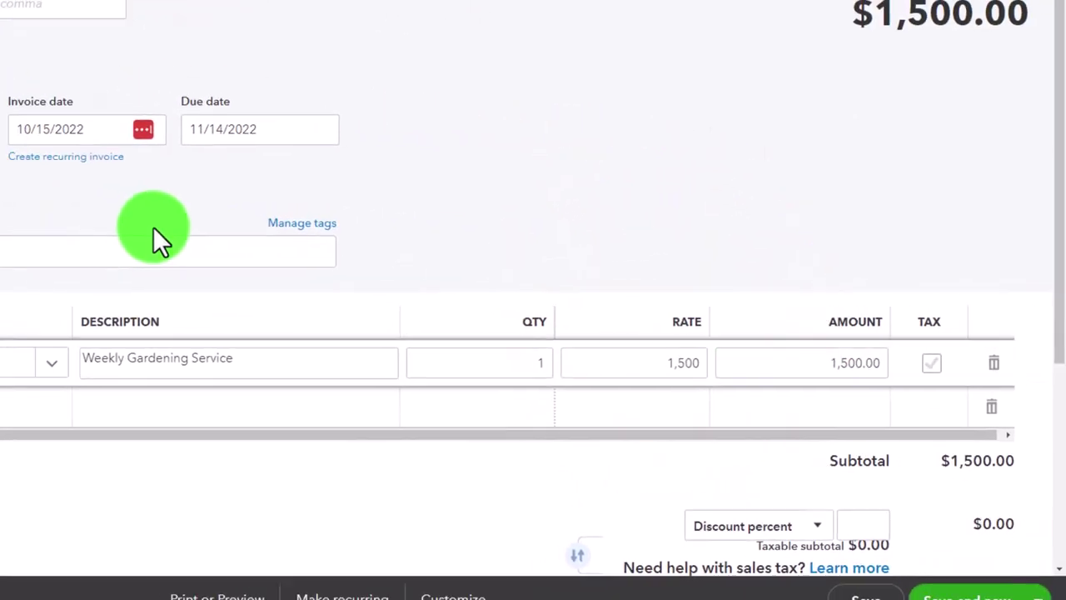
Step: Set the date of the gardening invoice to 11/10/2022
scroll(392, 267, up, 1)
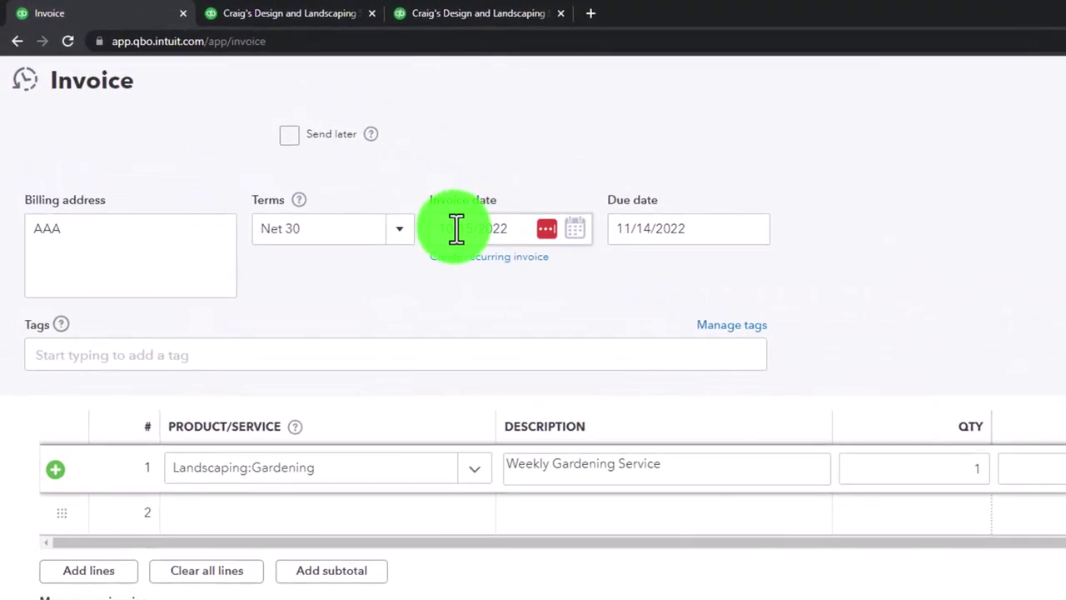
click(457, 229)
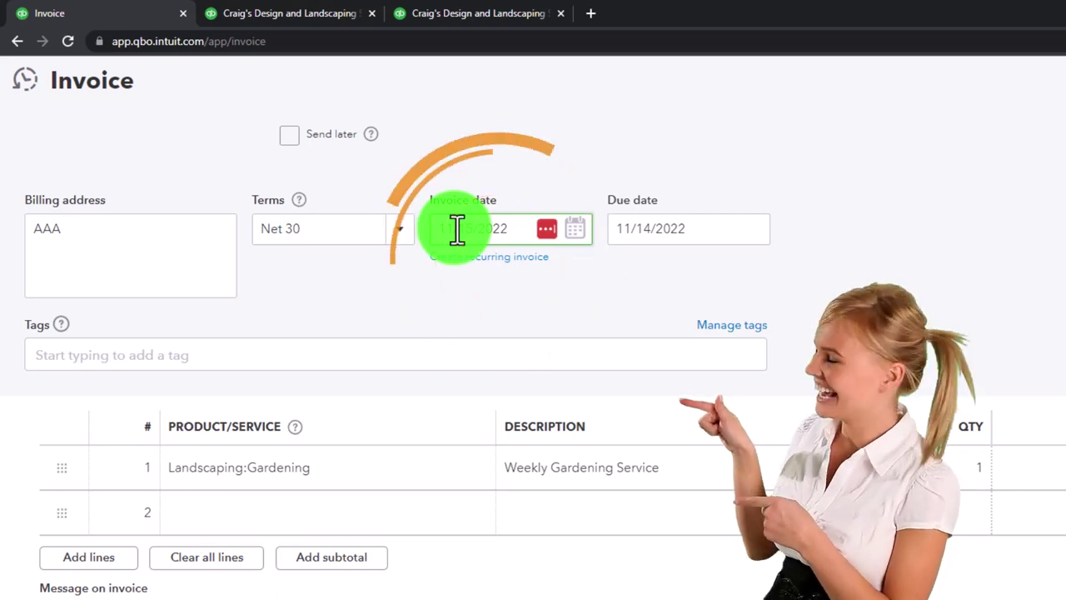
click(977, 275)
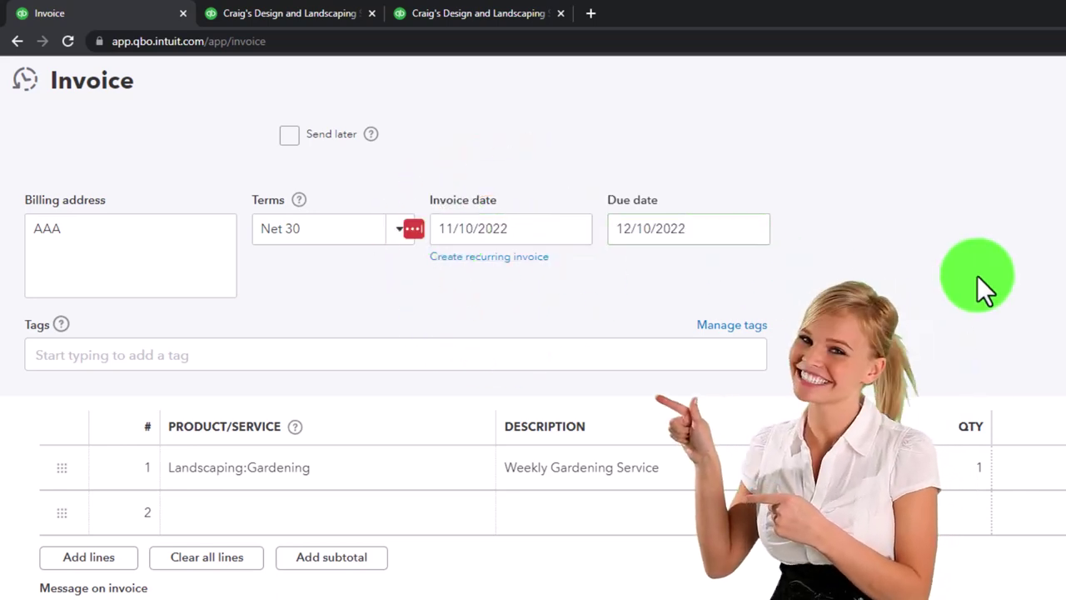
Step: Save the gardening invoice and start a new invoice for the existing customer AAA
scroll(977, 275, down, 5)
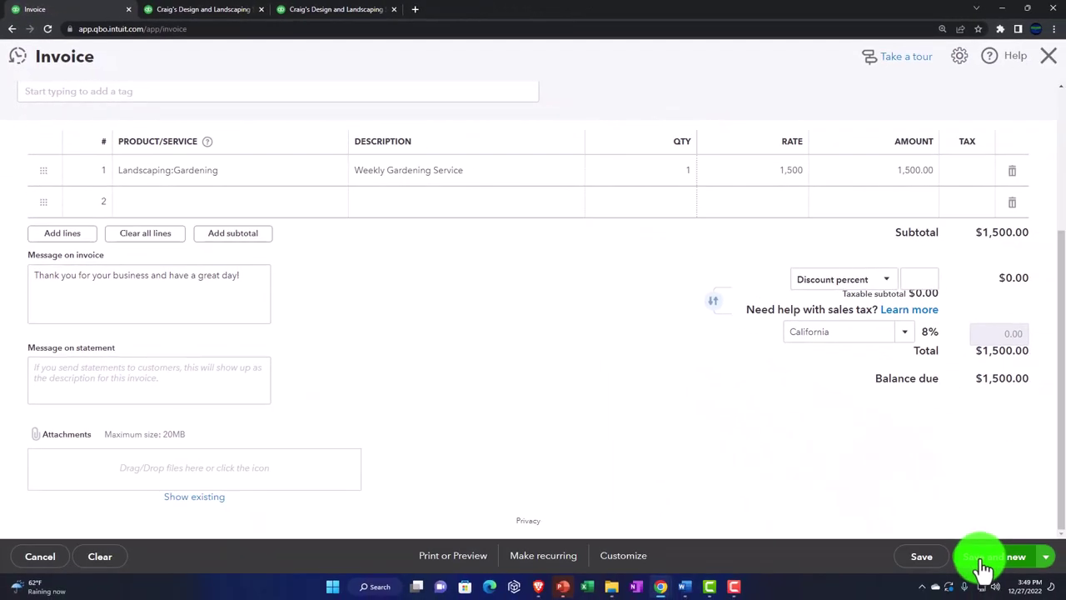
click(983, 566)
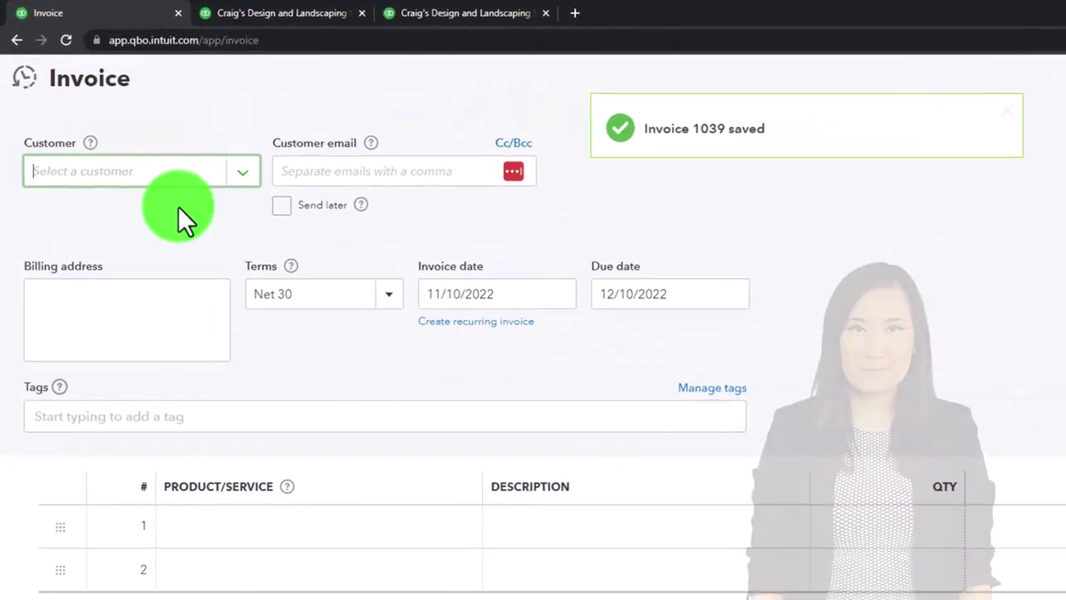
text(aa)
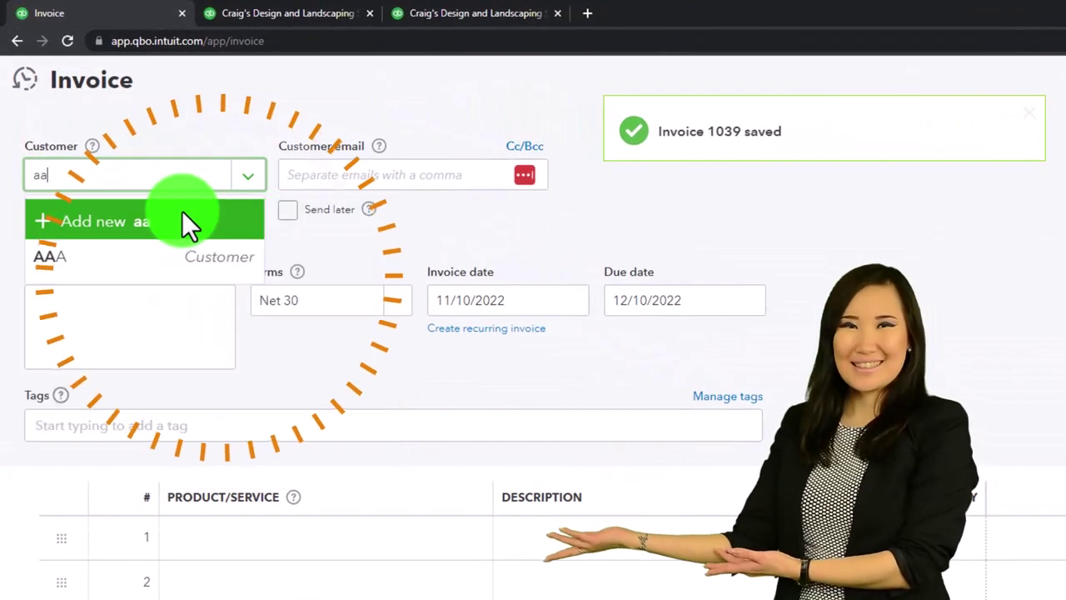
key(Tab)
Step: Set the new invoice's date to 12/25/2022 and move on to its first product line
key(Tab)
key(Tab)
key(Tab)
key(Tab)
key(Tab)
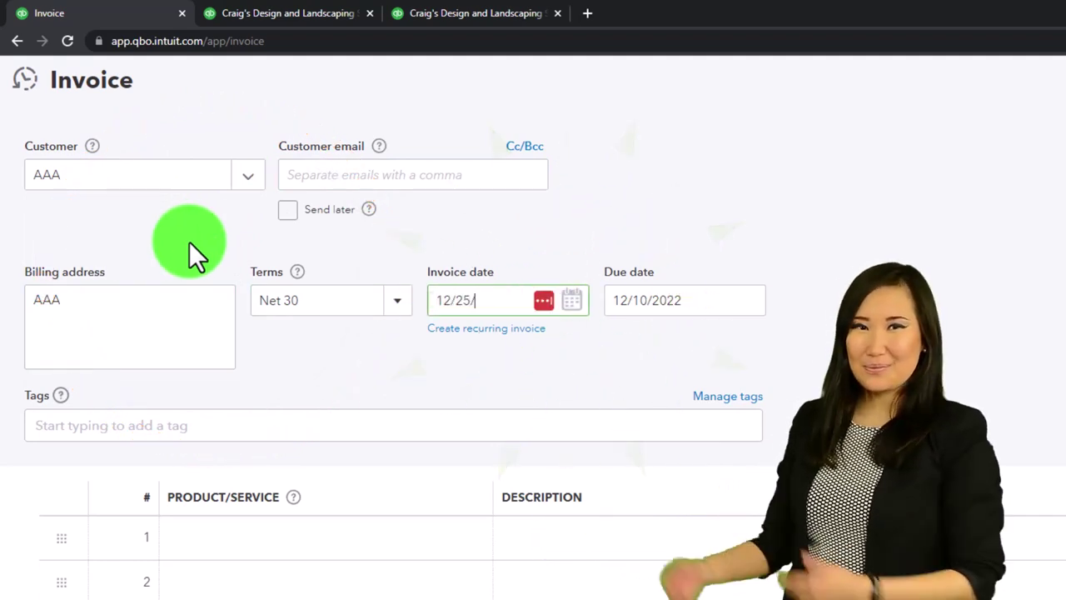
key(Tab)
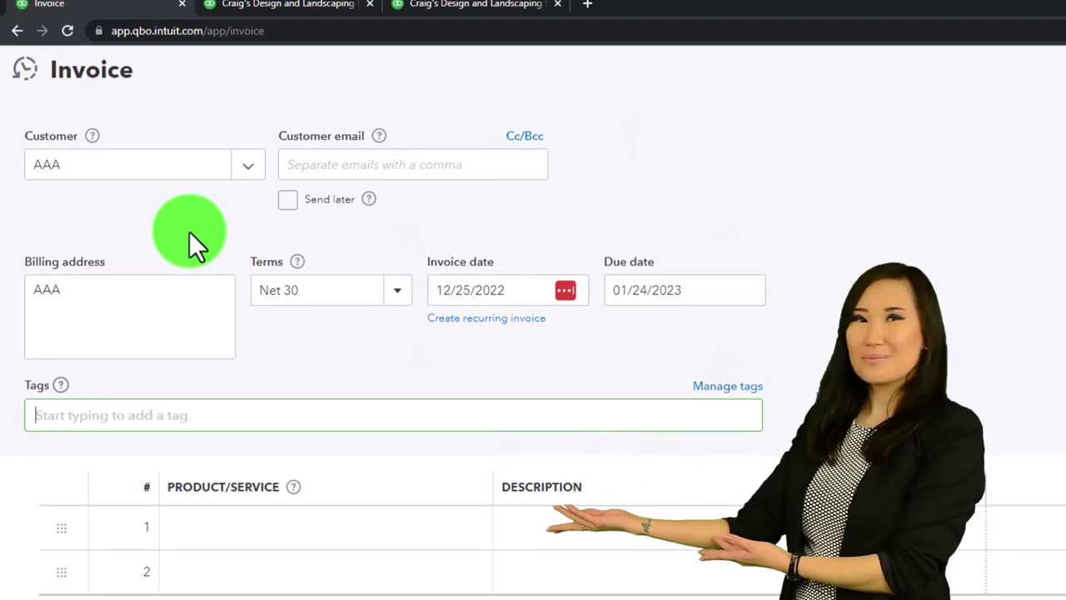
key(Tab)
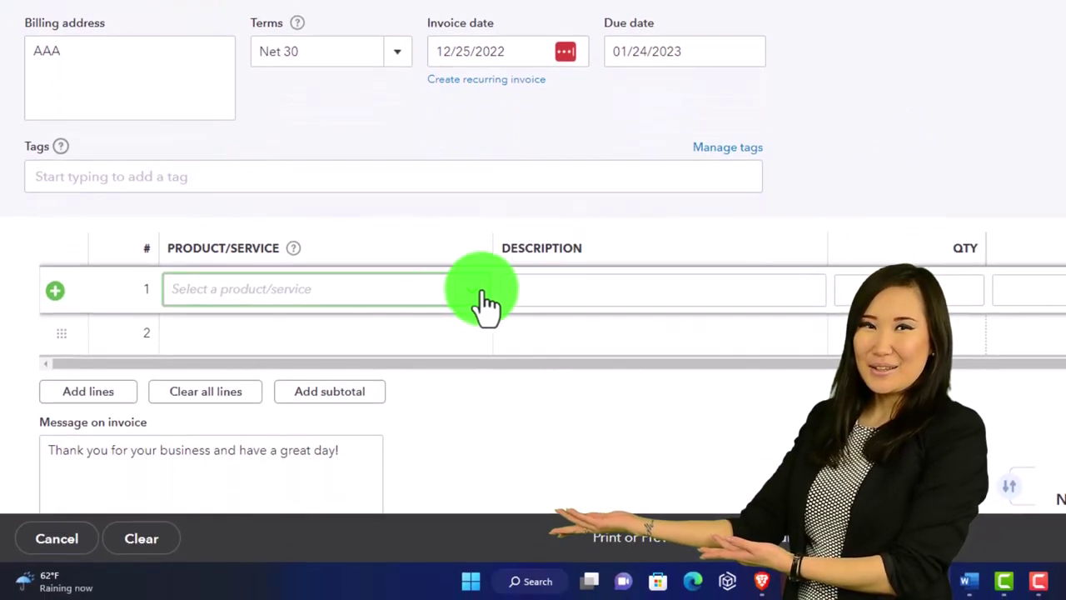
Step: Fill the first line with Design:Fountains:Pump at quantity 30, then save and close the invoice
click(473, 293)
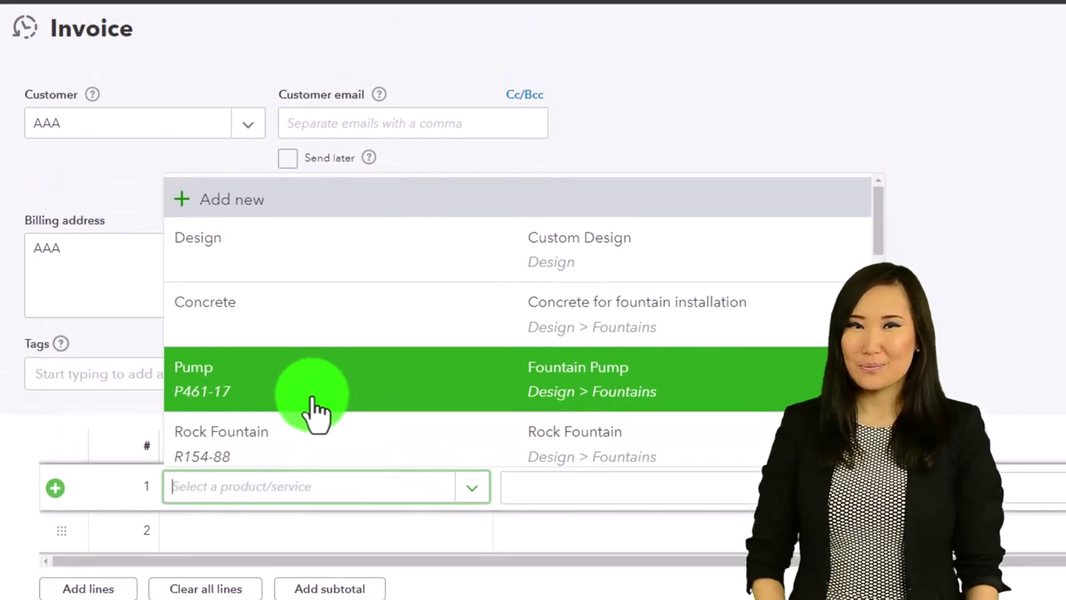
click(316, 408)
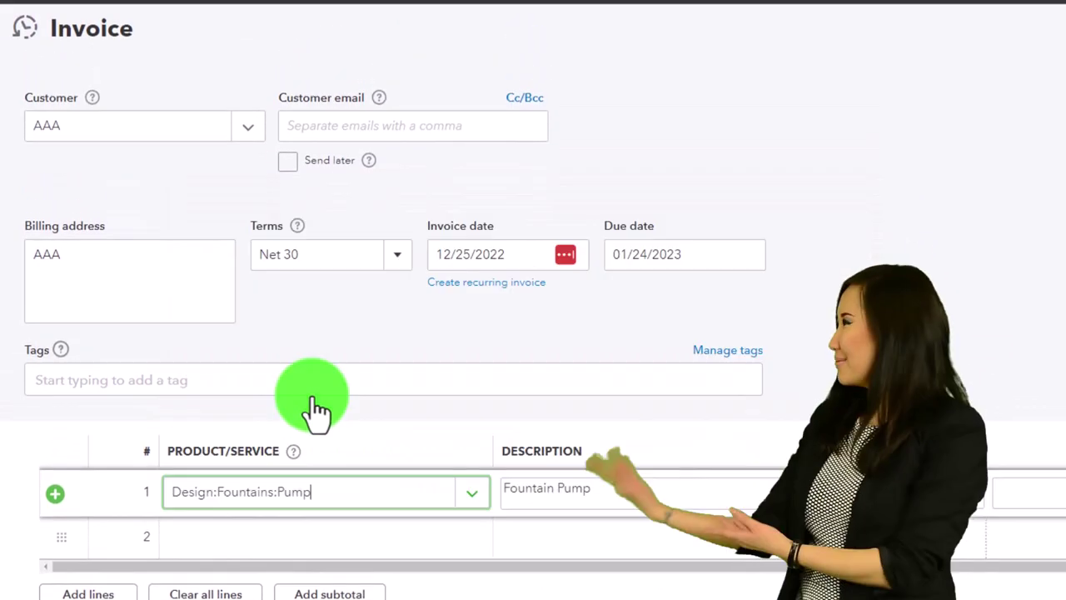
key(Tab)
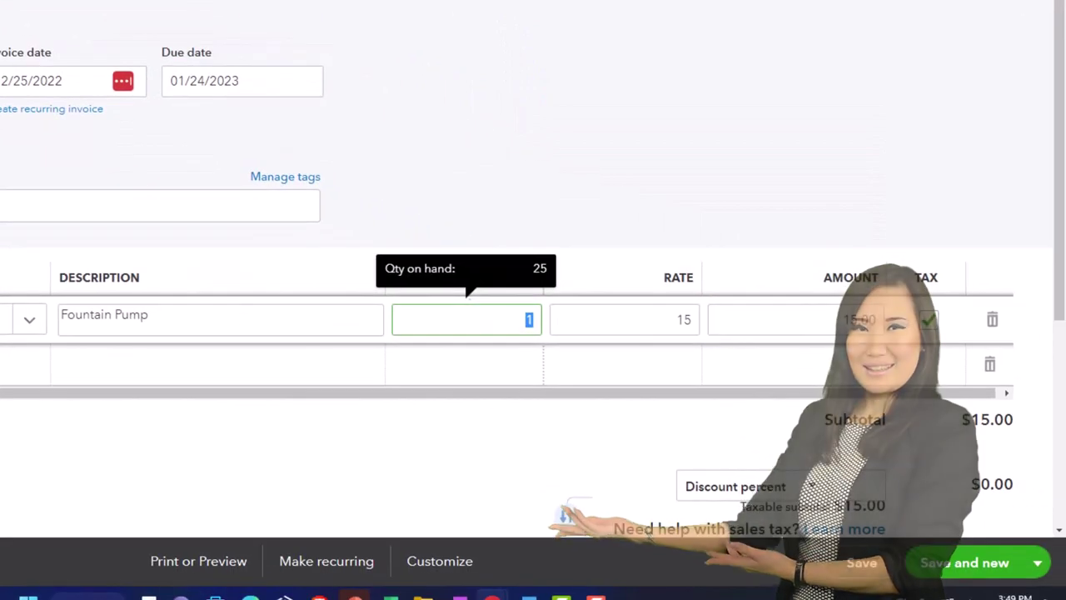
text(30)
key(Tab)
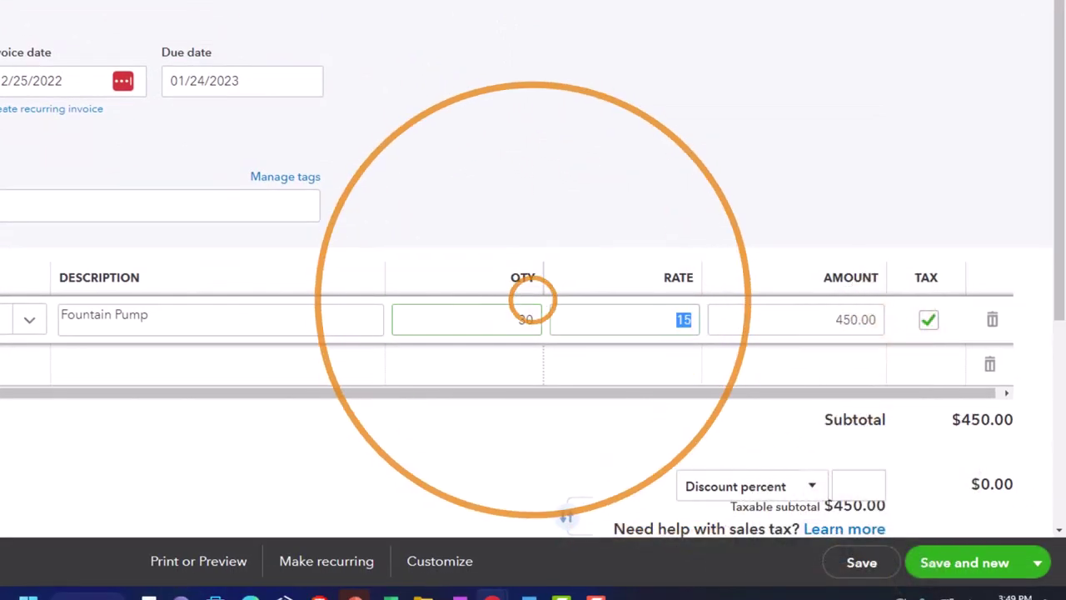
key(Tab)
scroll(39, 222, down, 3)
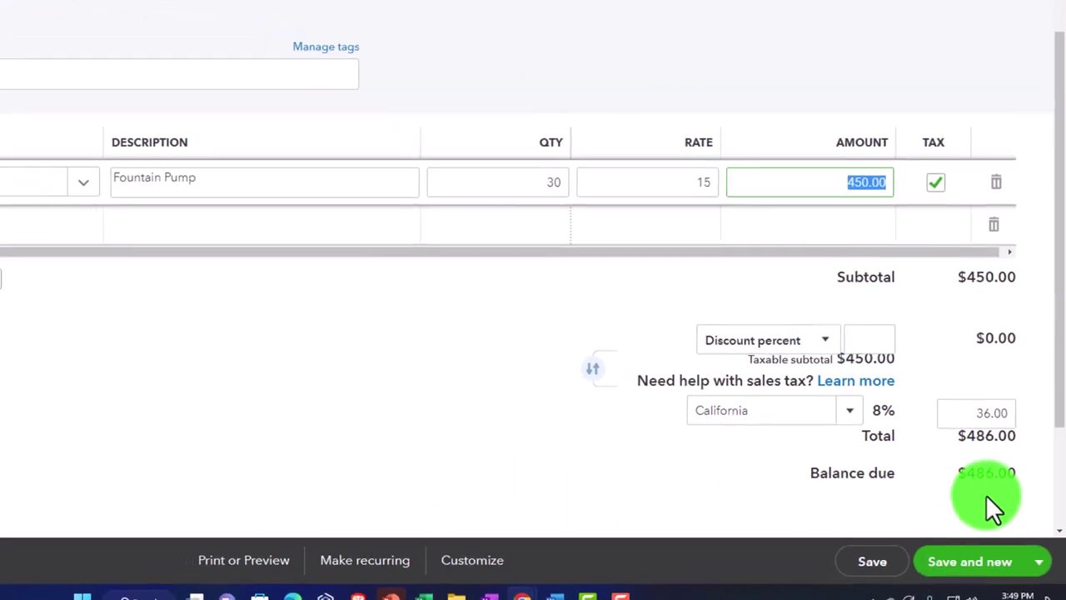
click(1052, 563)
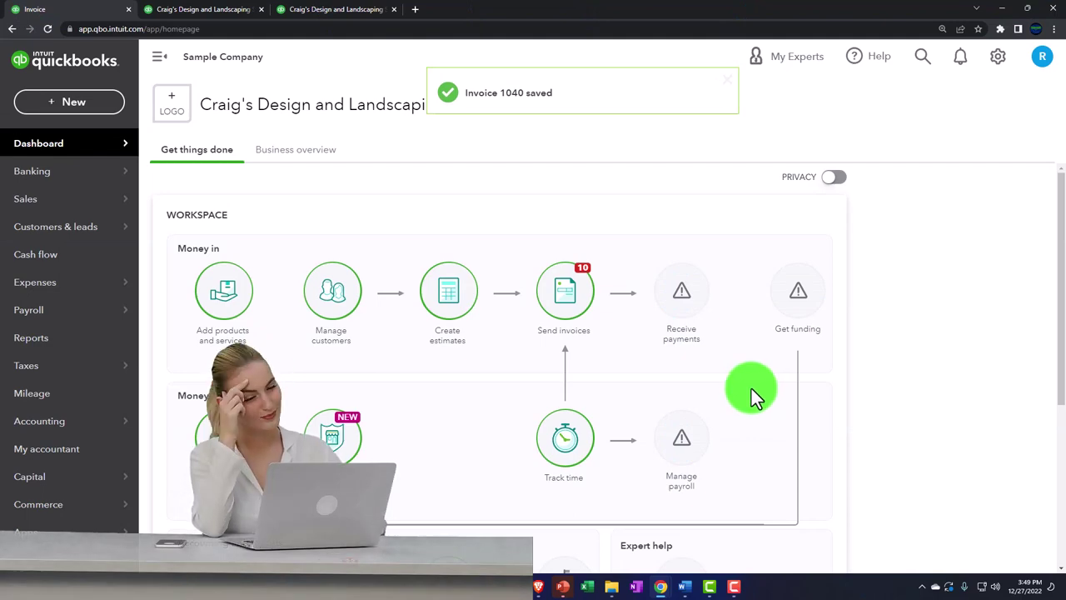
Step: Switch to the Balance Sheet as of December 31, 2022 and rerun it to include the new invoices
click(225, 15)
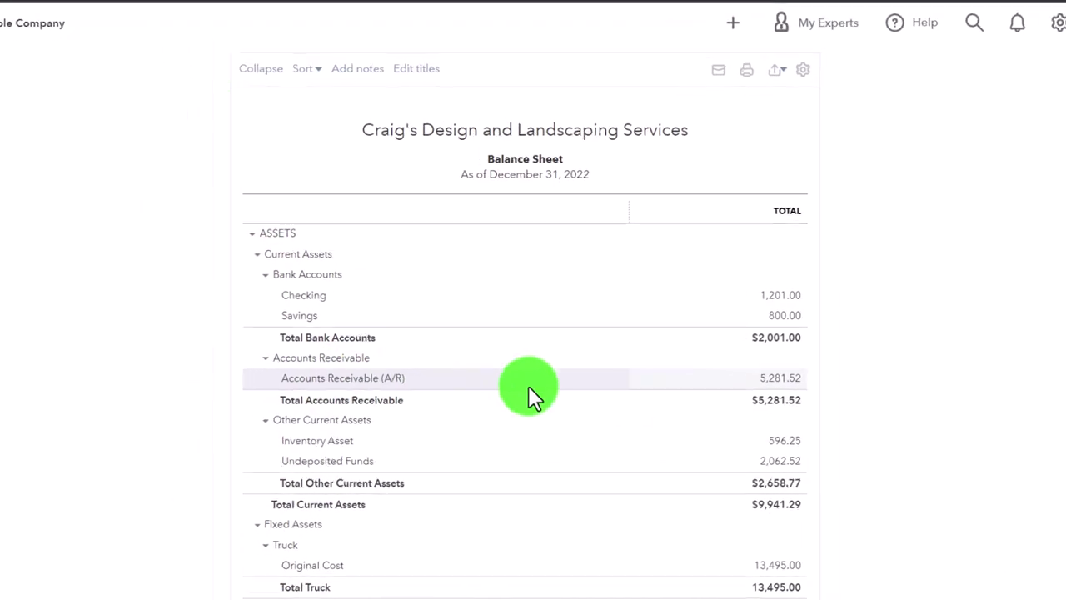
scroll(734, 352, up, 3)
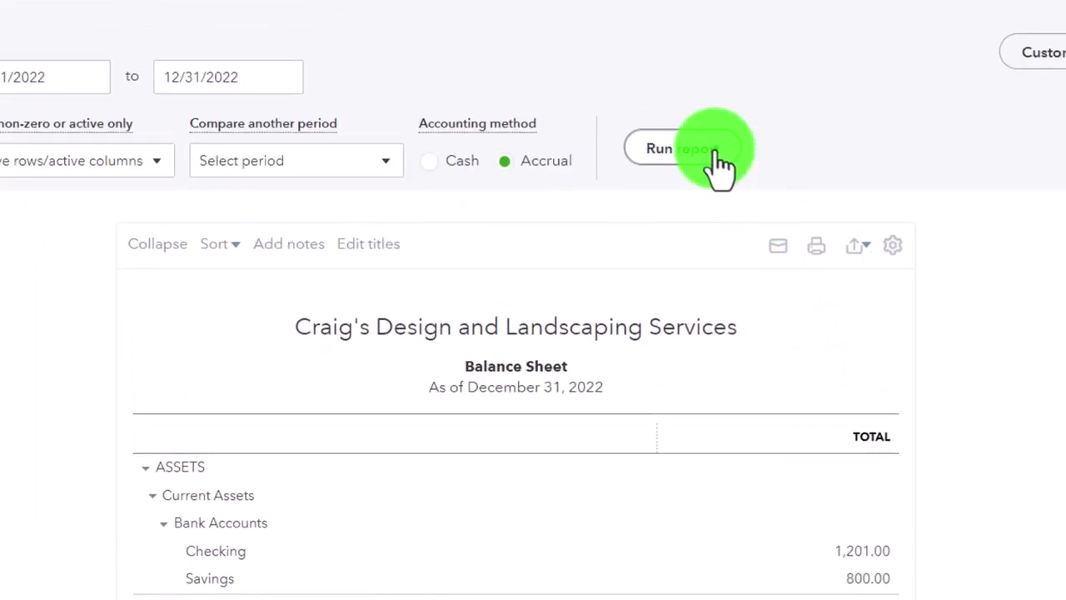
scroll(608, 448, down, 3)
key(ctrl+plus)
scroll(590, 409, down, 1)
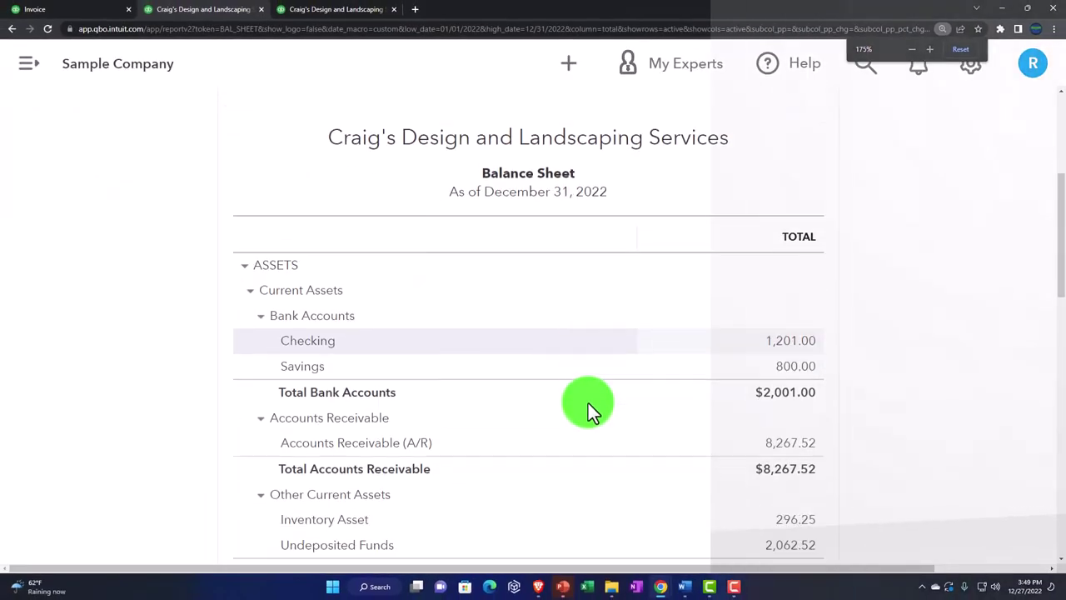
Step: Open the transactions behind Accounts Receivable (A/R), review the AAA invoices, and return to the Balance Sheet
scroll(588, 403, down, 1)
click(785, 390)
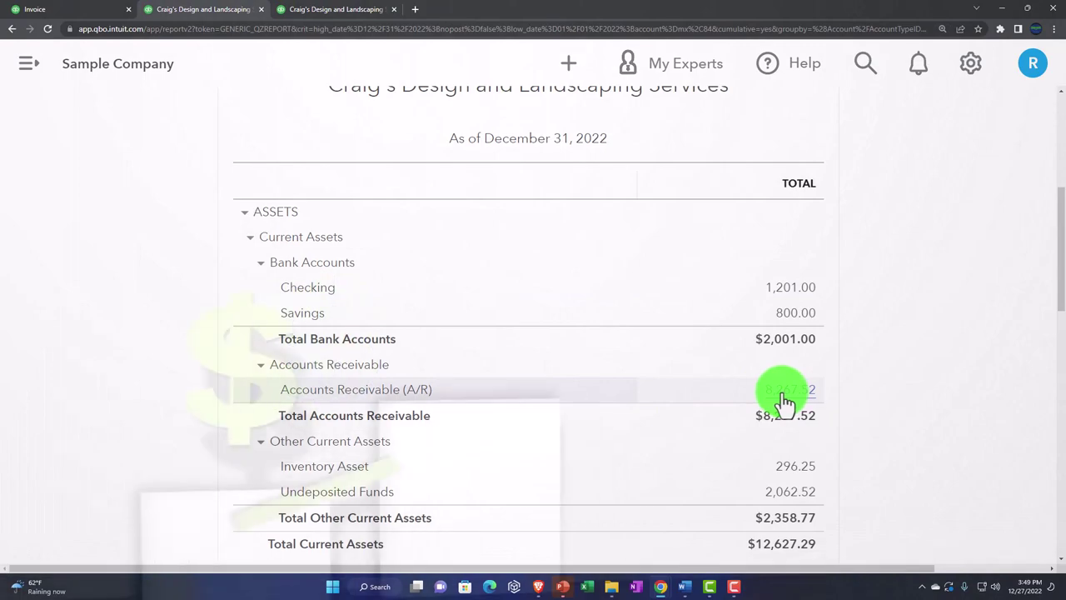
scroll(781, 400, down, 2)
scroll(750, 400, down, 3)
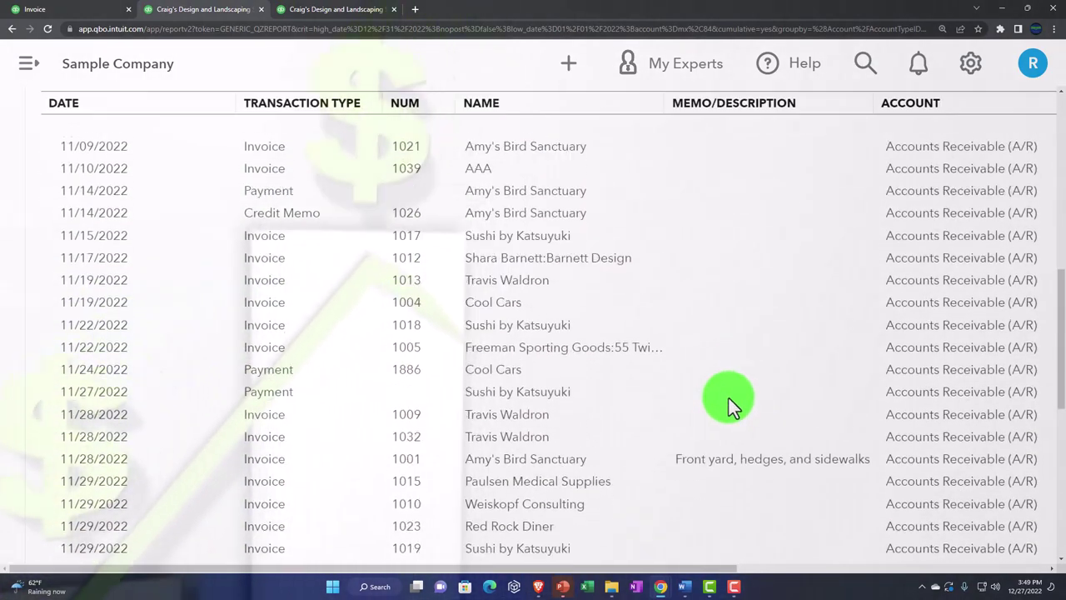
scroll(729, 398, down, 2)
key(ctrl+minus)
key(ctrl+minus)
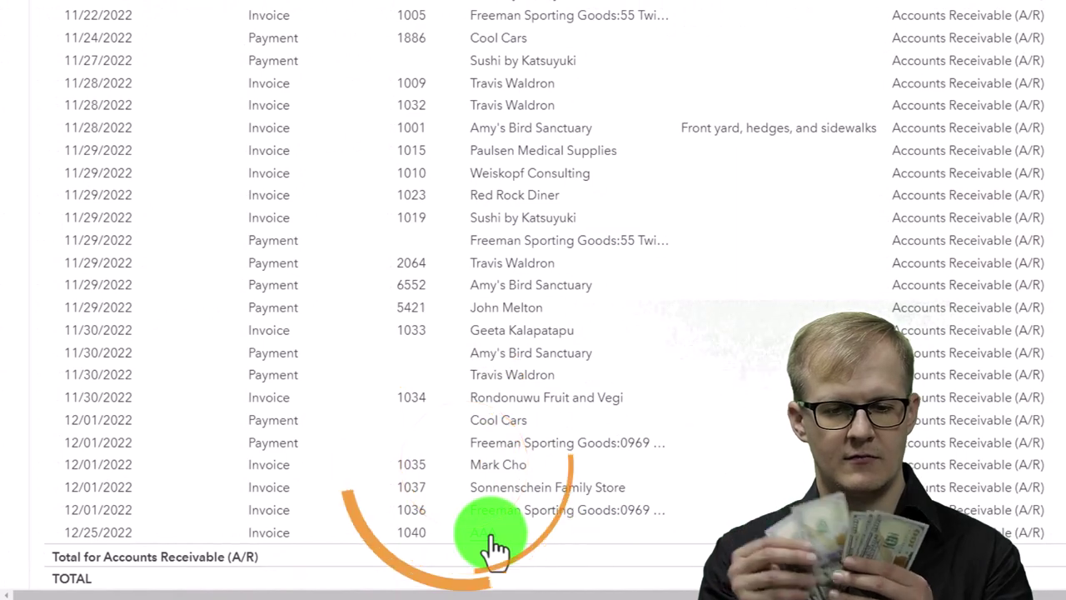
scroll(494, 534, up, 5)
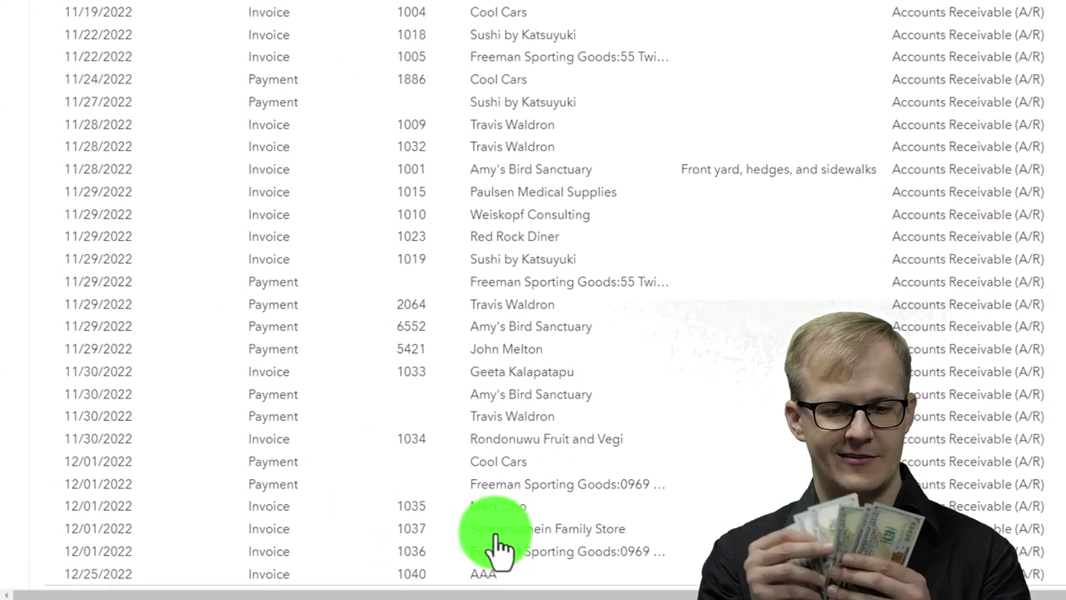
scroll(499, 542, up, 5)
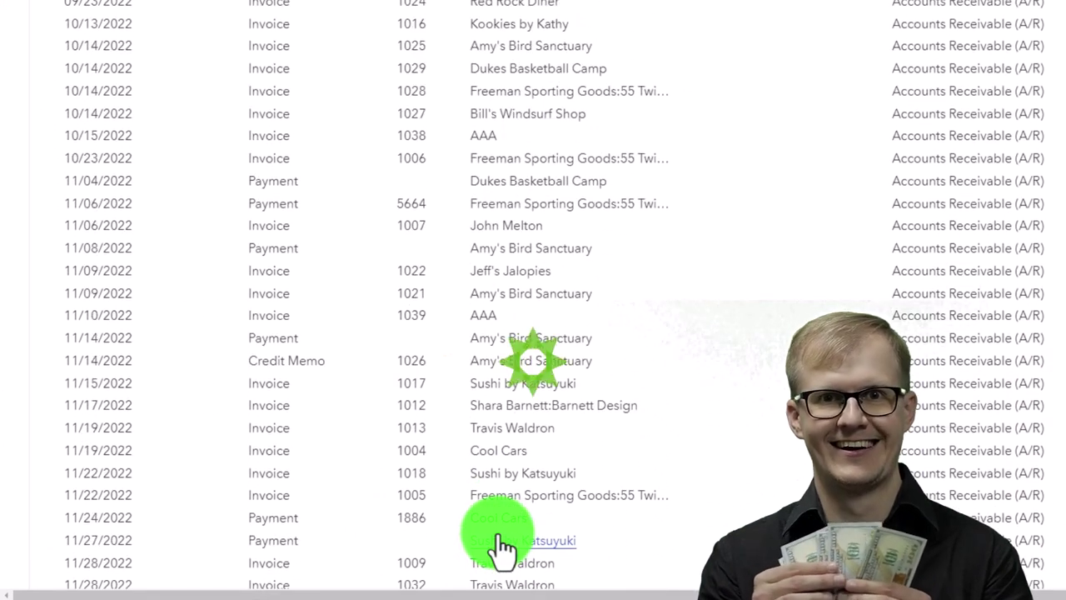
scroll(505, 546, down, 2)
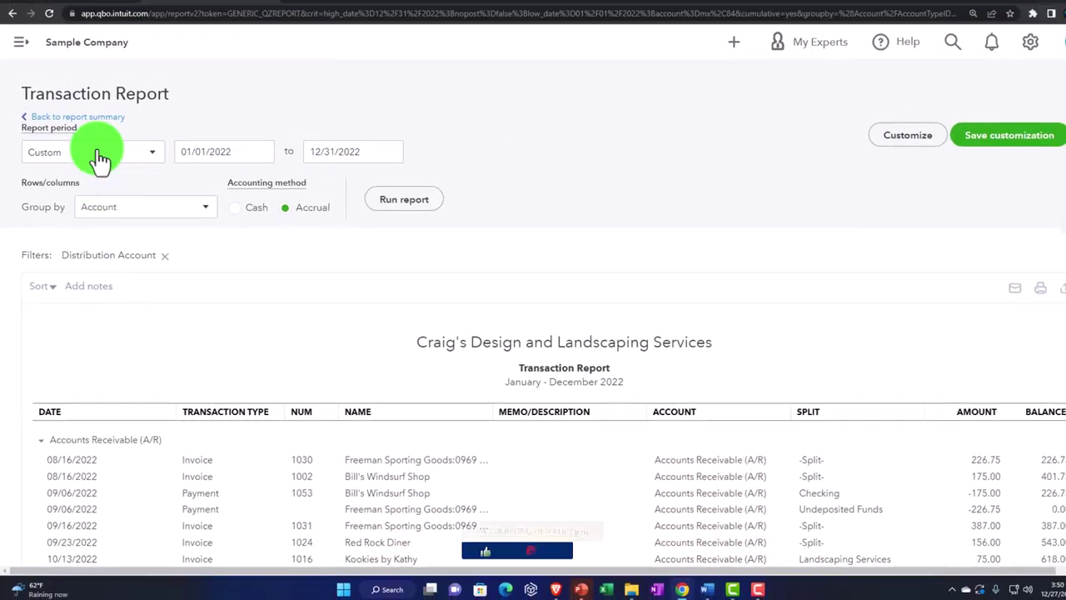
click(94, 130)
scroll(108, 177, down, 4)
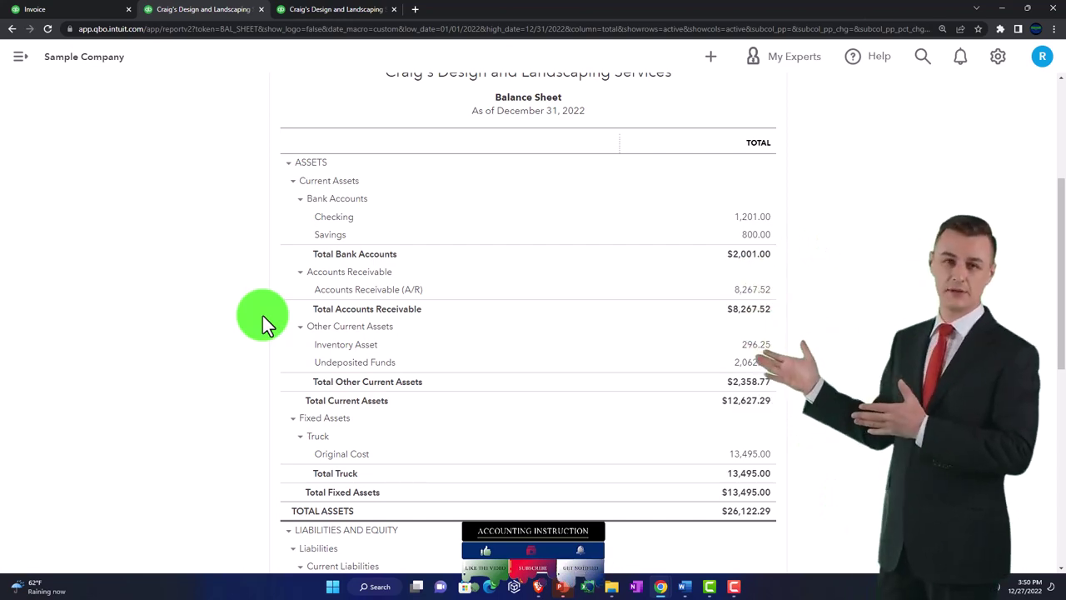
Step: Go back to the company dashboard, open the list of all sales transactions and collapse the side navigation
click(93, 10)
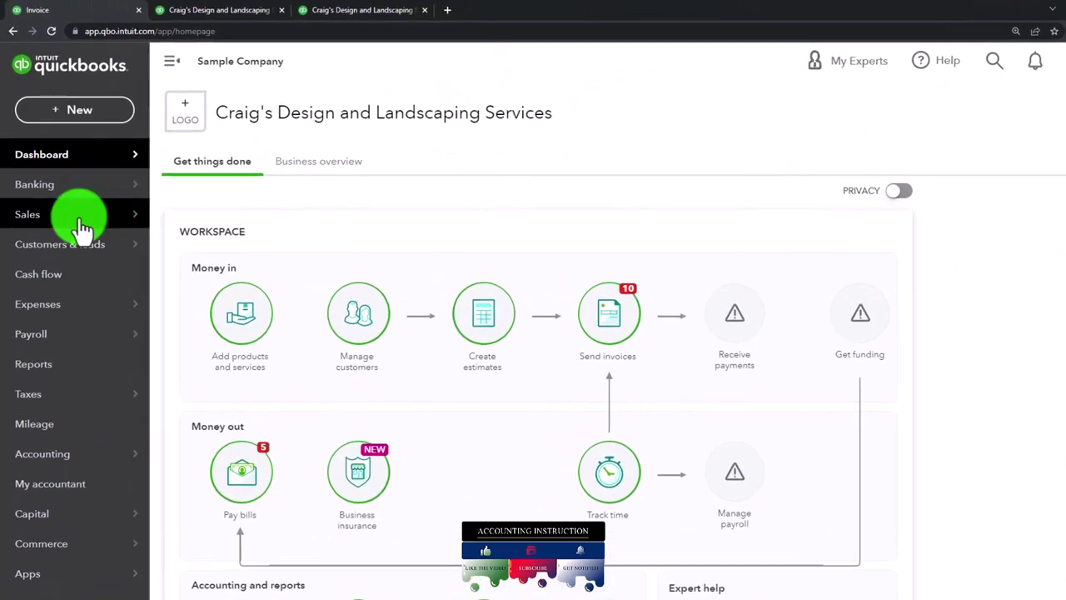
mouse_move(38, 205)
click(48, 265)
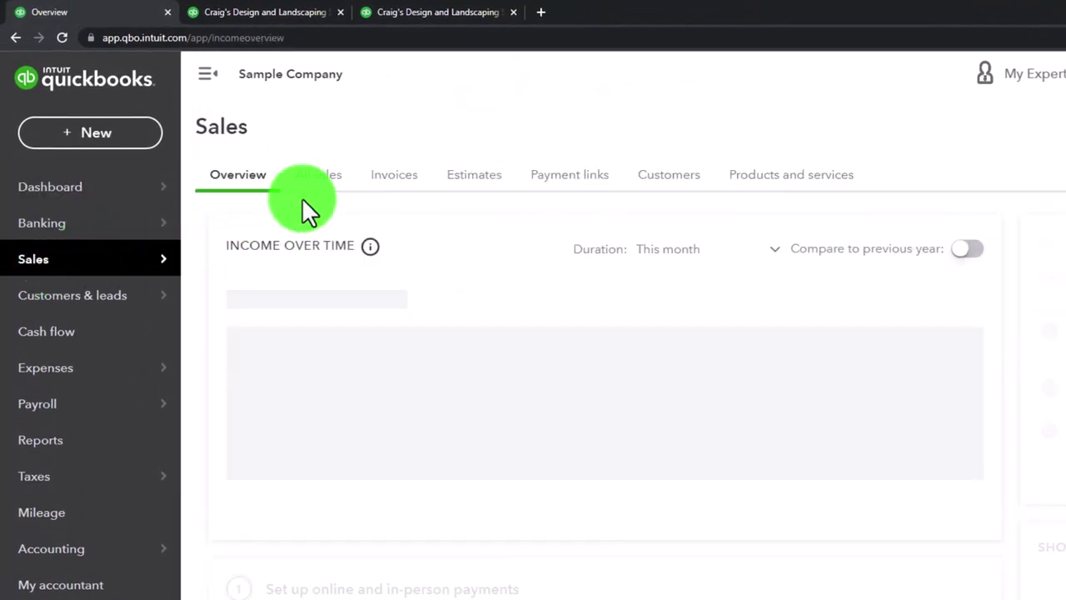
click(313, 176)
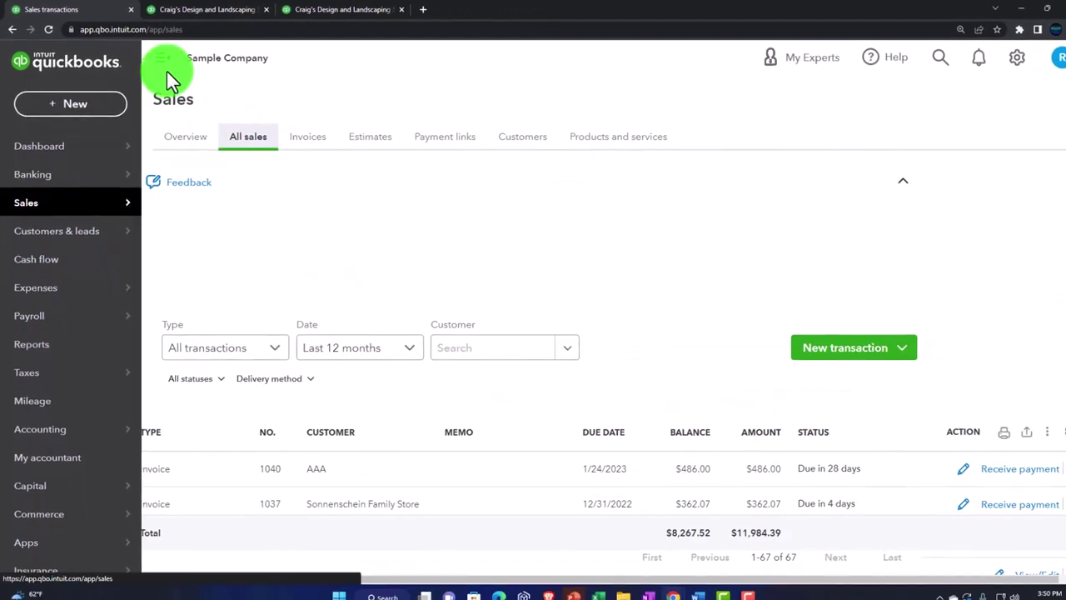
click(163, 63)
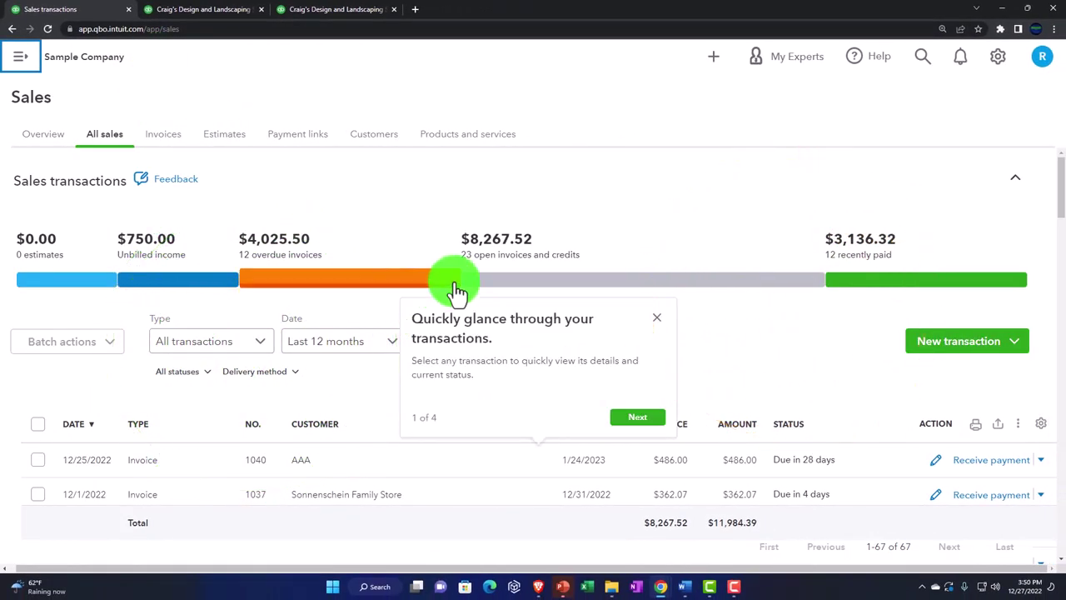
Step: Filter the sales transactions to open invoices and look through them for the AAA invoices
click(506, 287)
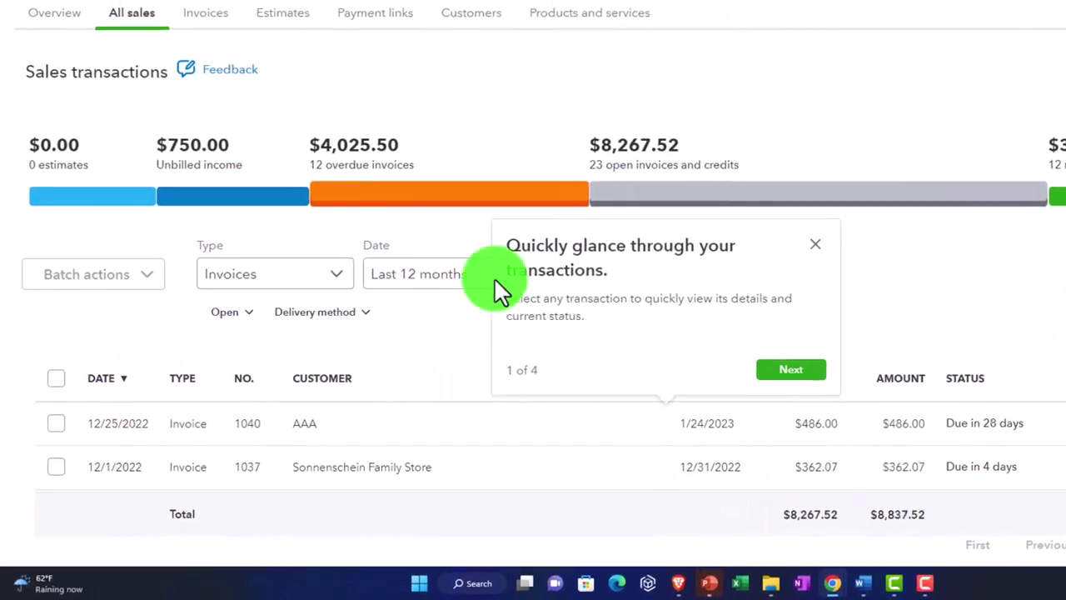
scroll(386, 319, down, 1)
scroll(331, 367, down, 8)
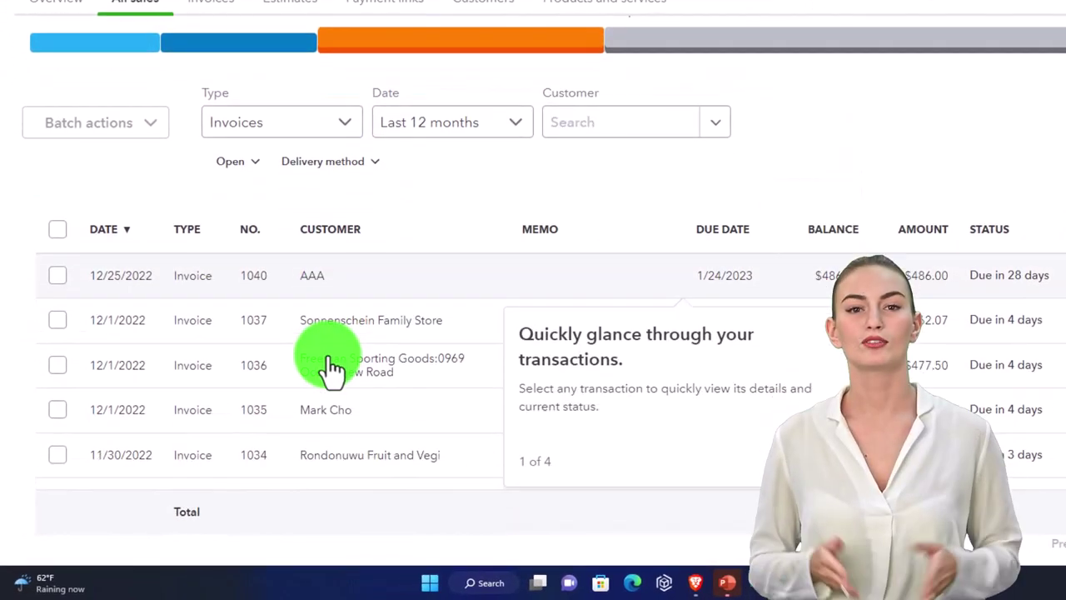
scroll(331, 366, down, 1)
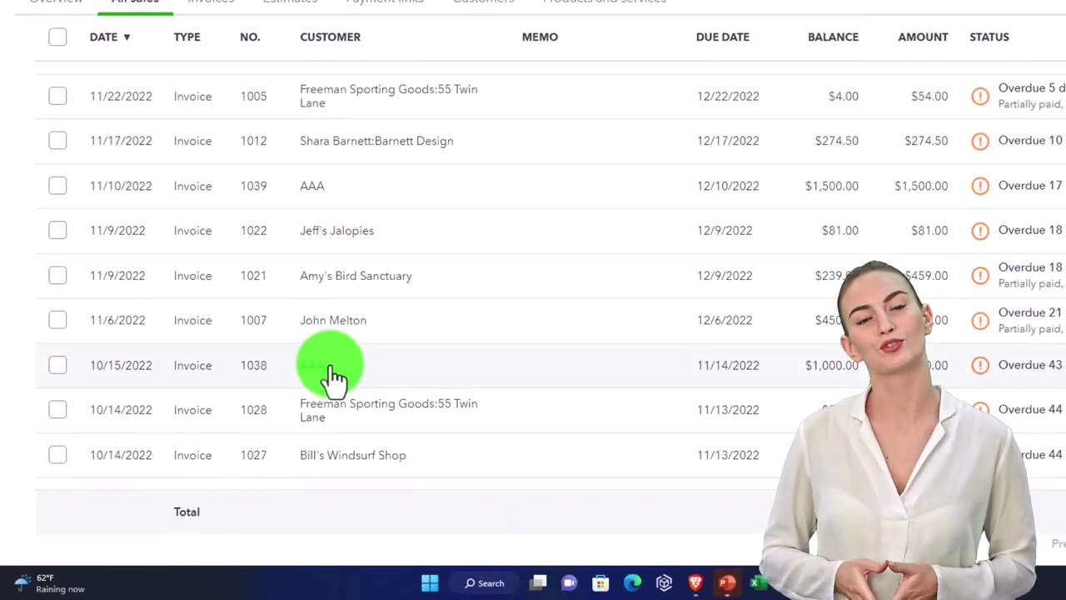
scroll(331, 375, up, 10)
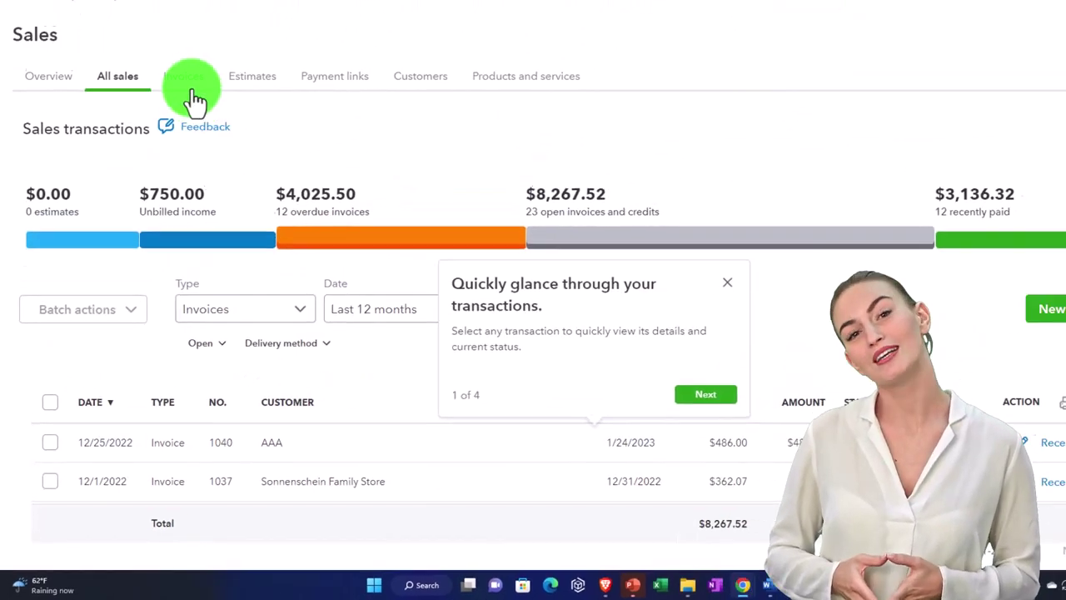
Step: Open customer AAA's transaction list from the sales customer list and check the actions offered for invoice 1040
click(187, 84)
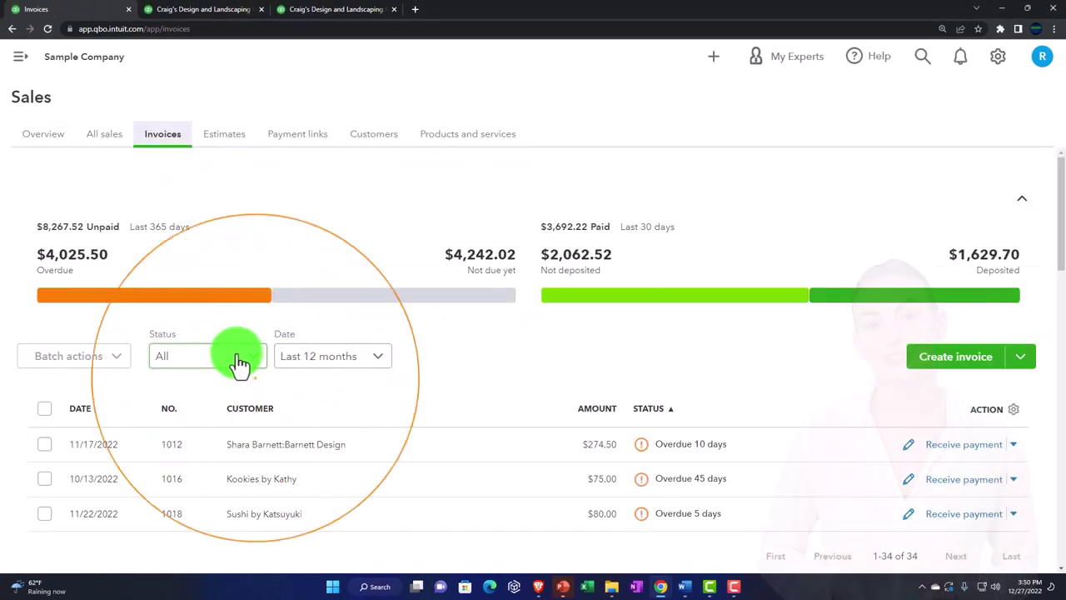
click(369, 143)
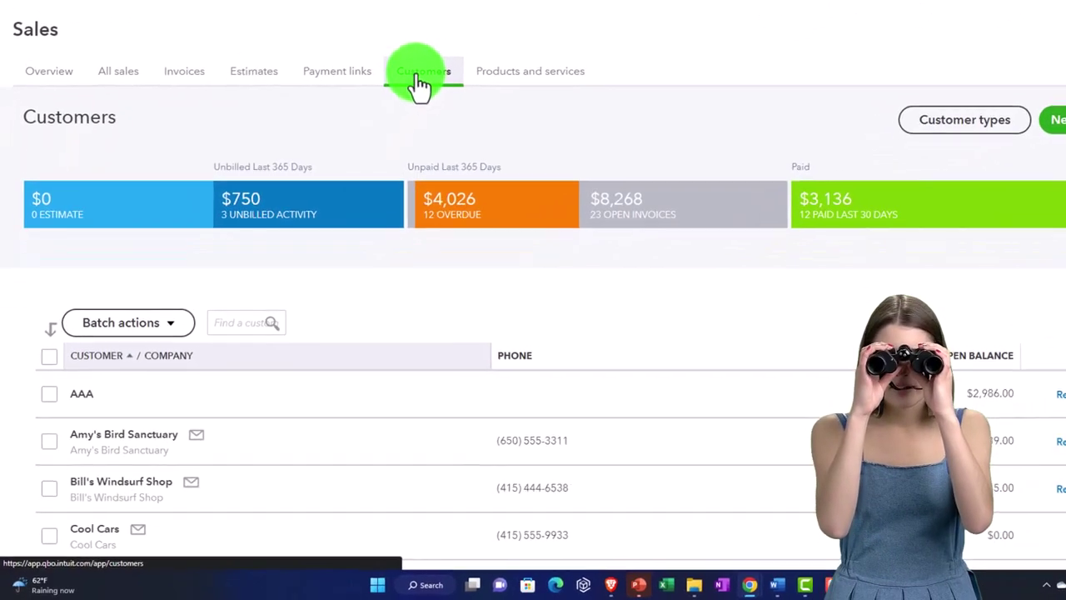
click(99, 360)
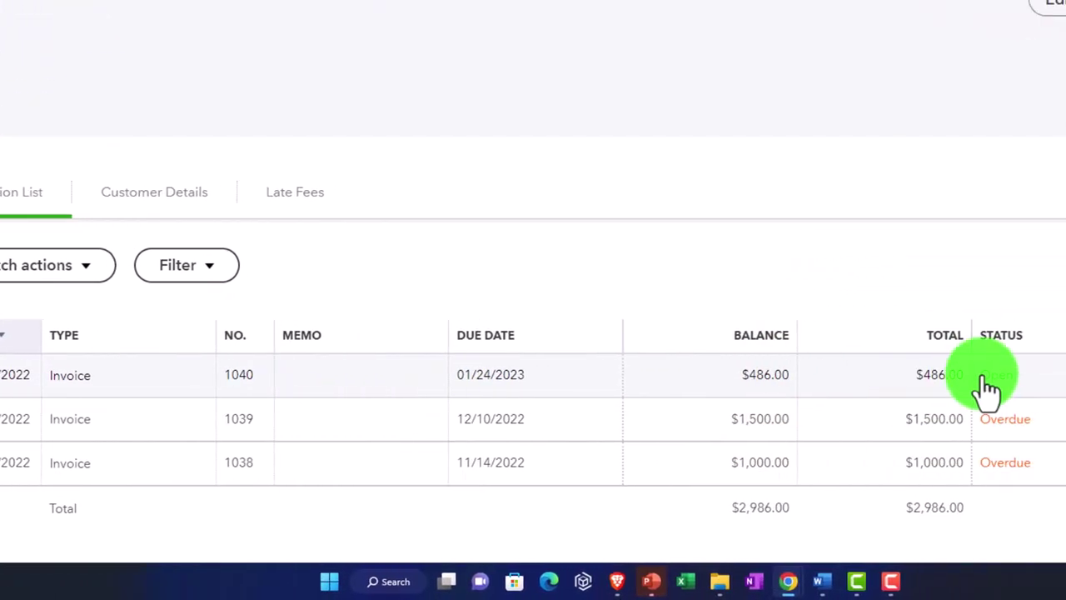
click(1015, 379)
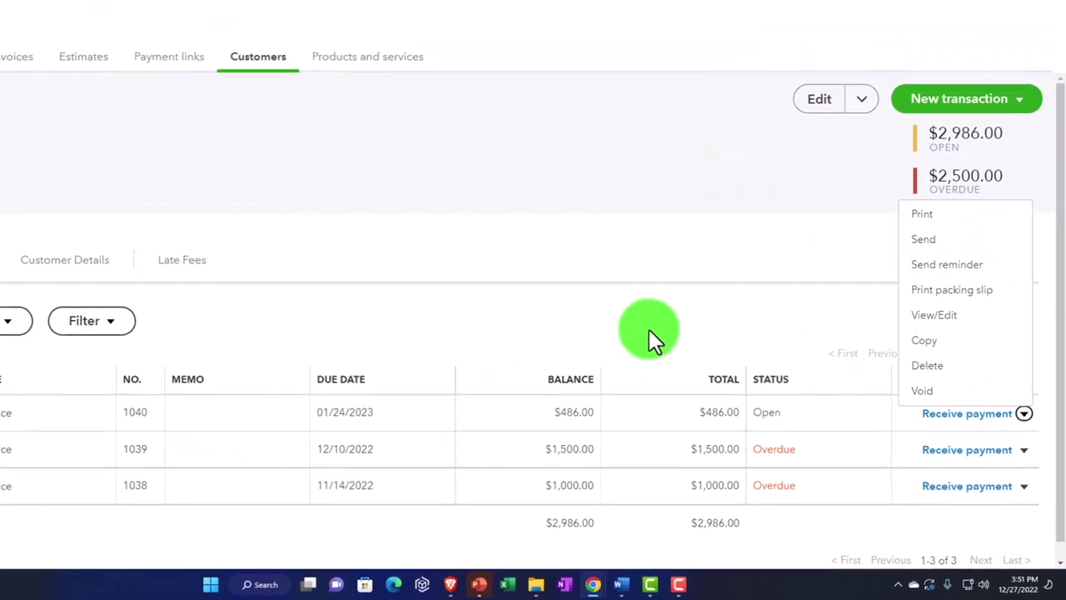
click(652, 330)
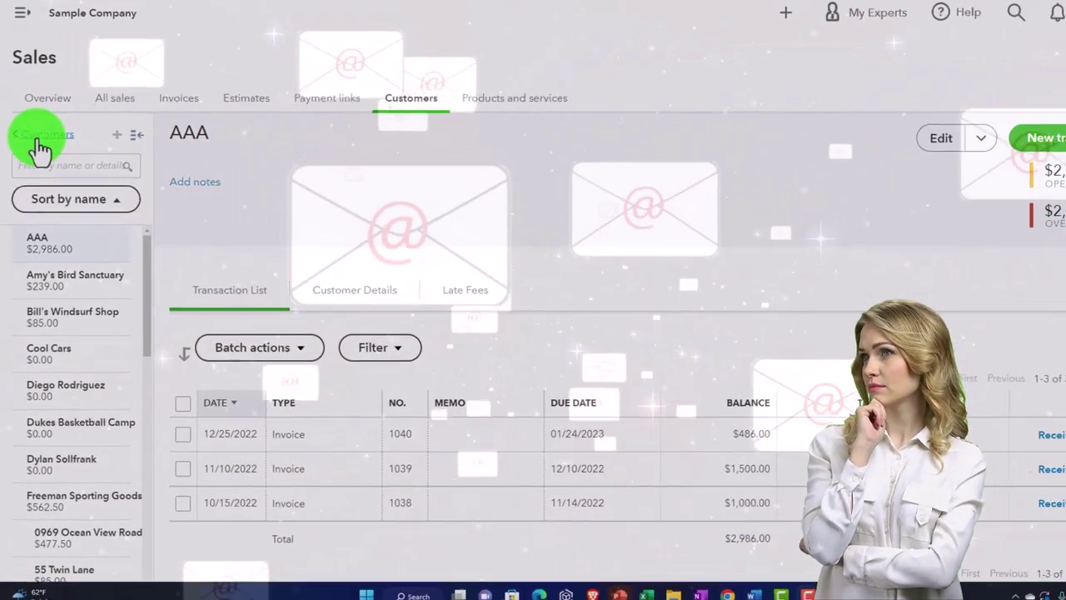
Step: Return to the customer list and look through the pending invoices of the customers with open invoices
click(42, 72)
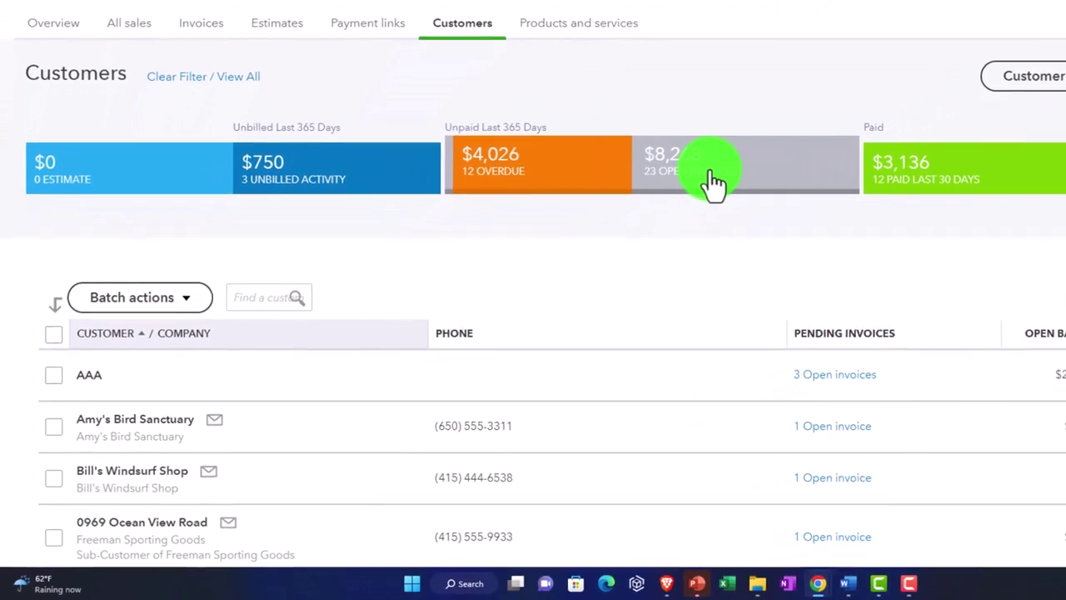
scroll(740, 200, down, 2)
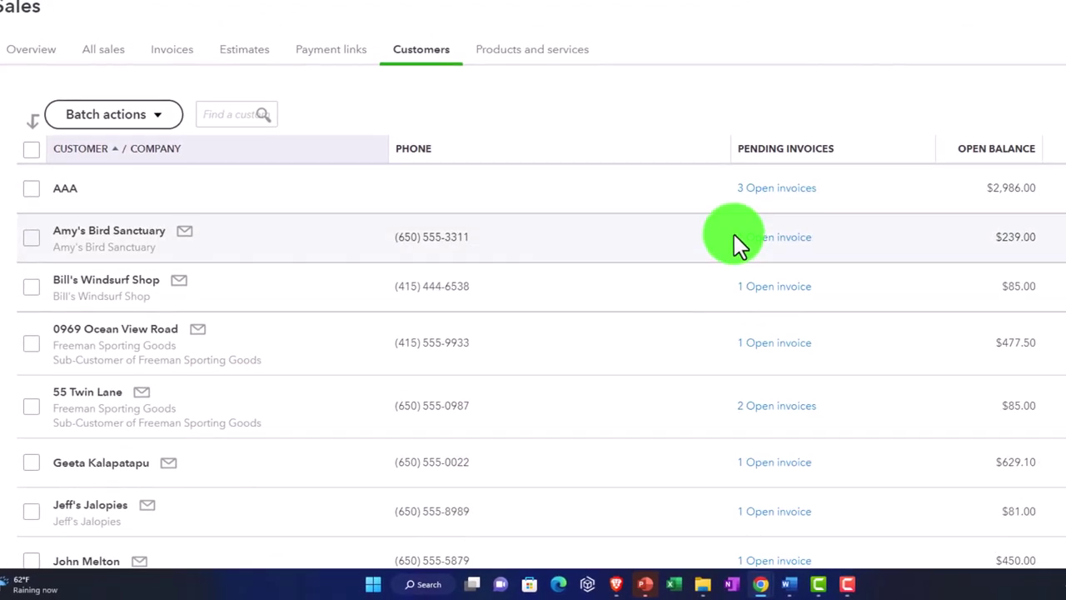
scroll(735, 292, down, 1)
scroll(735, 367, down, 8)
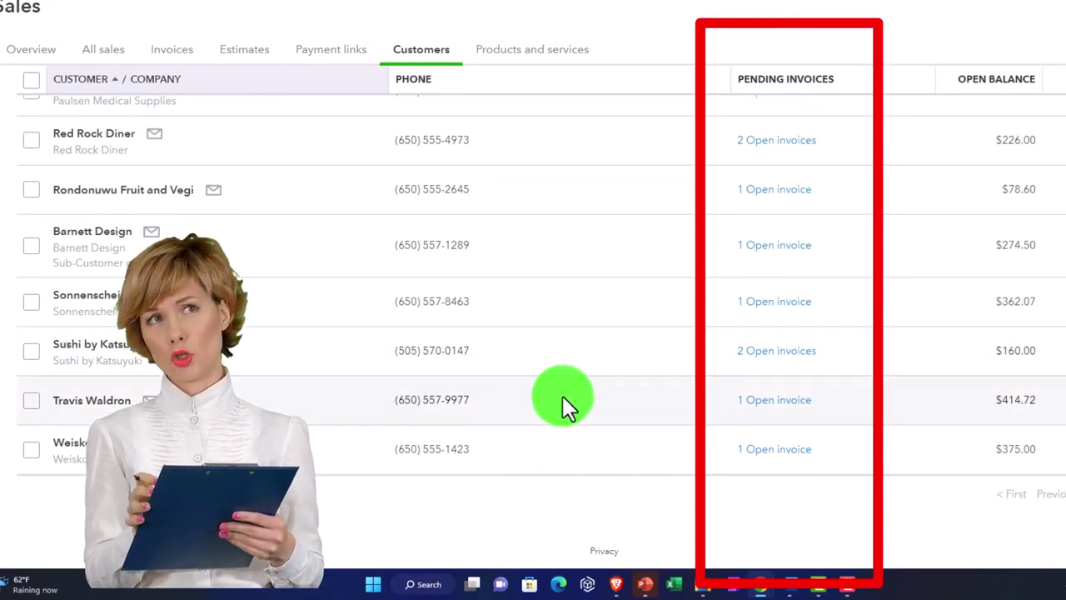
scroll(564, 403, up, 10)
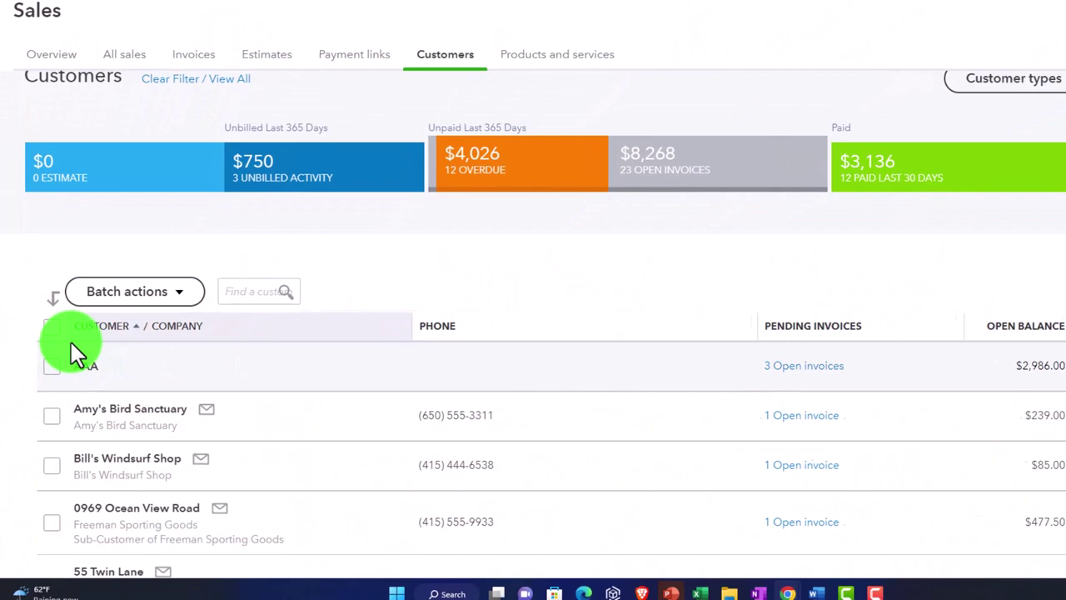
Step: Select all listed customers, check the batch actions, and start a new statement
click(53, 327)
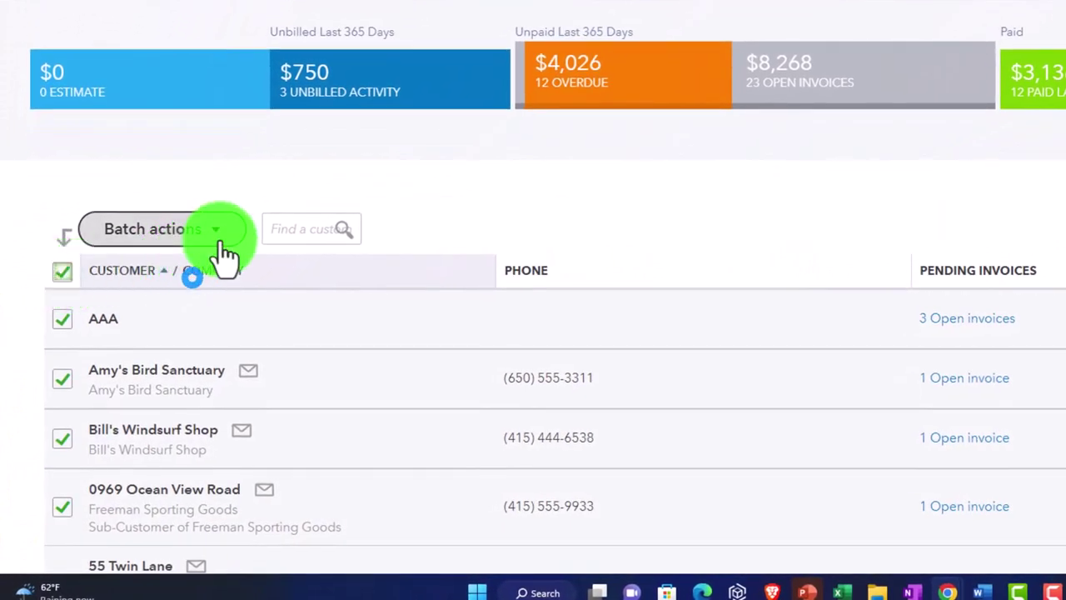
click(218, 234)
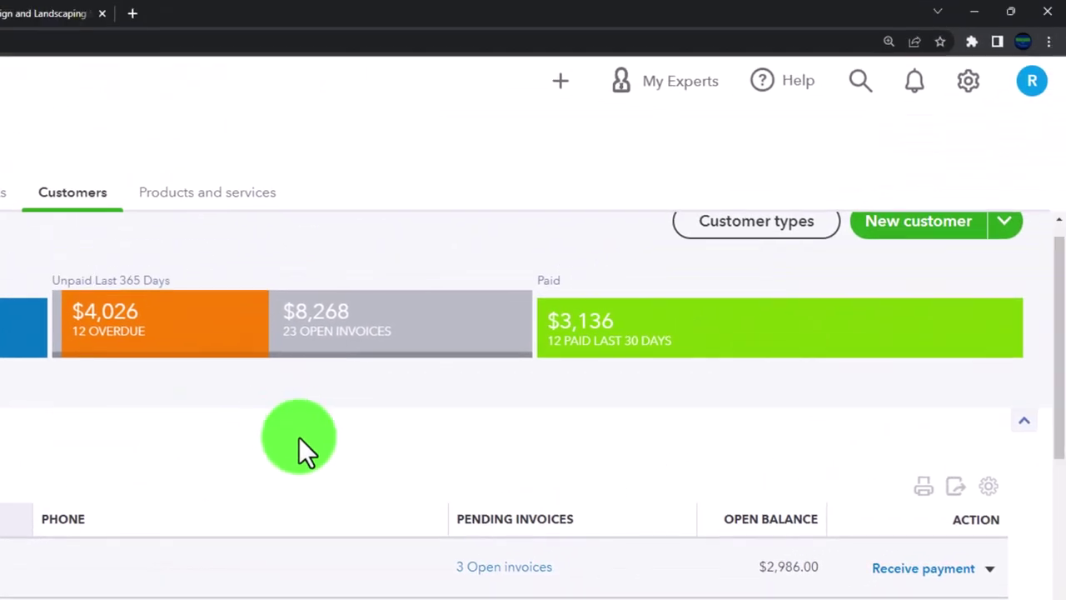
click(562, 81)
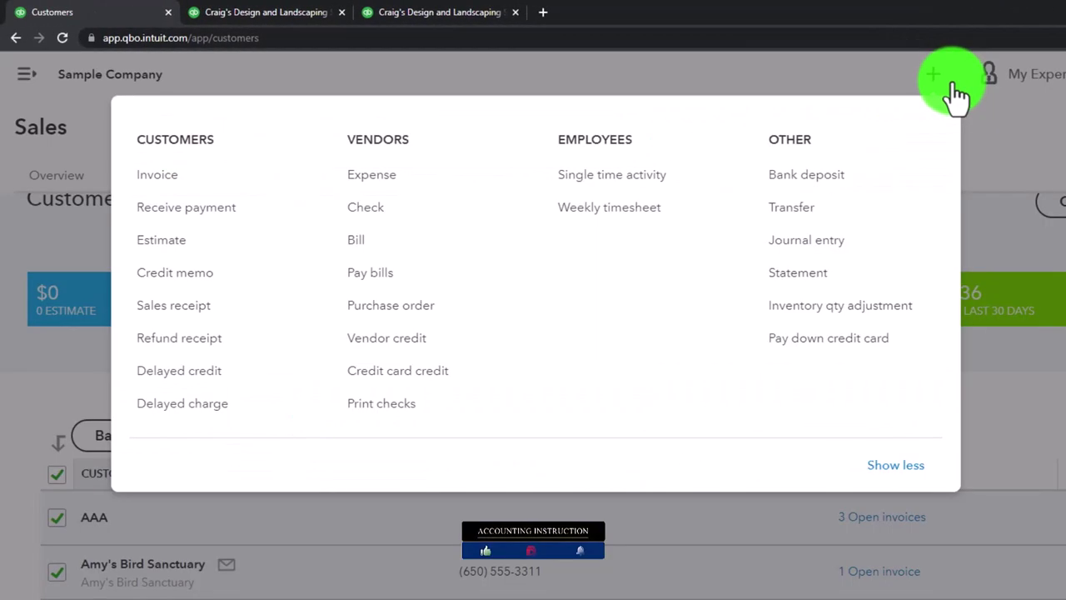
click(815, 283)
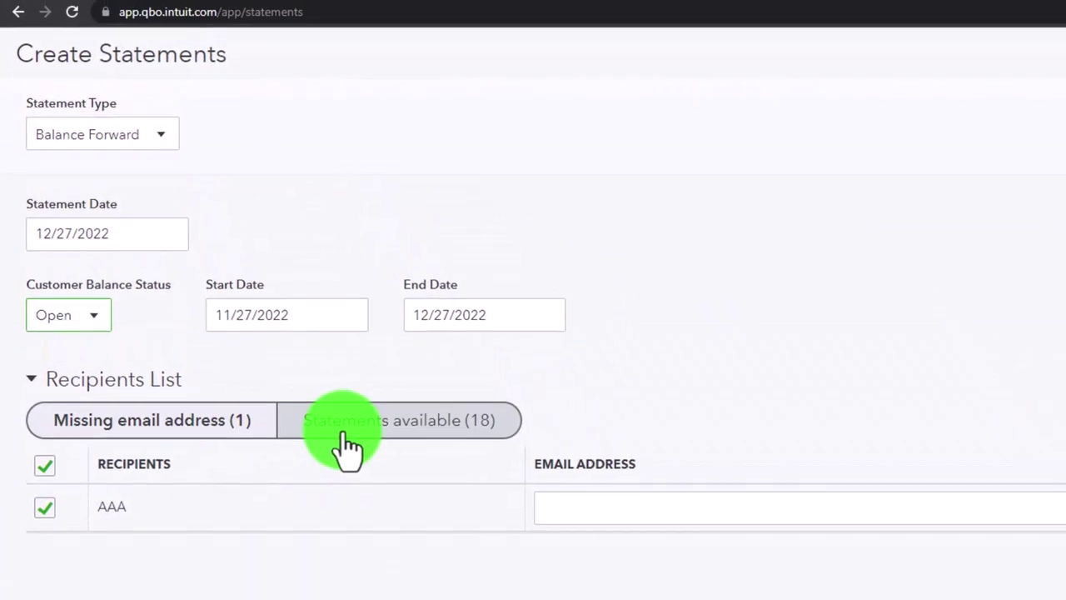
Step: Review the recipients with available statements and return to those missing an email address
click(342, 433)
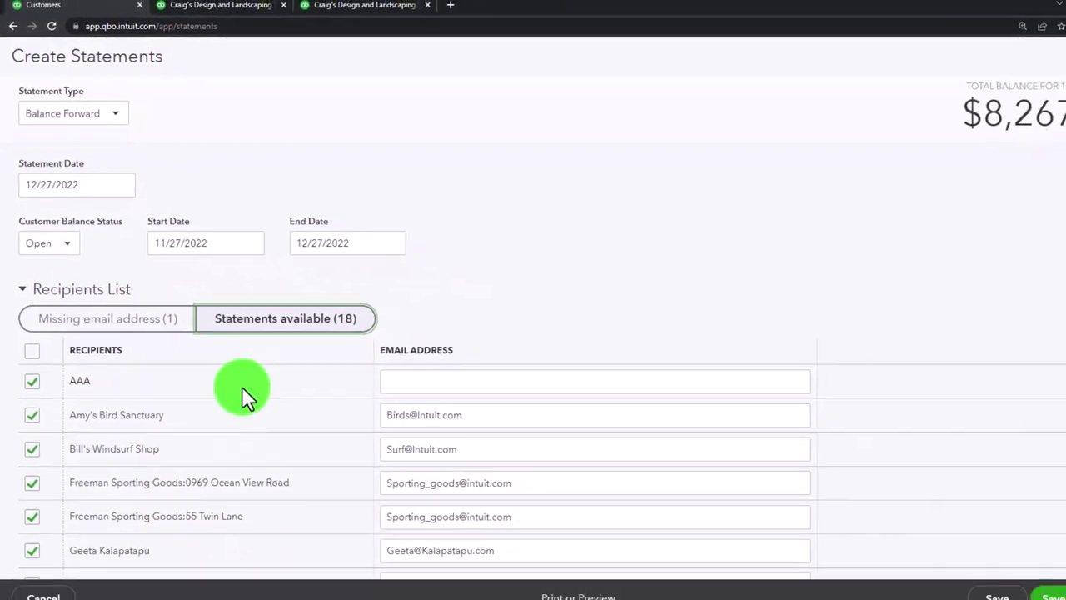
scroll(225, 366, down, 2)
scroll(223, 362, up, 4)
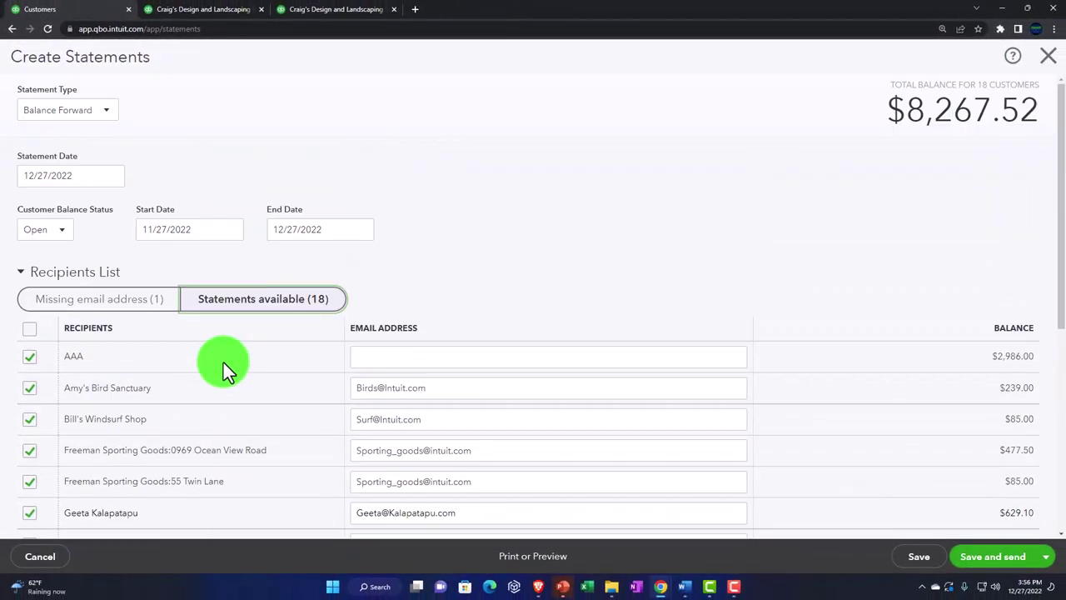
click(91, 309)
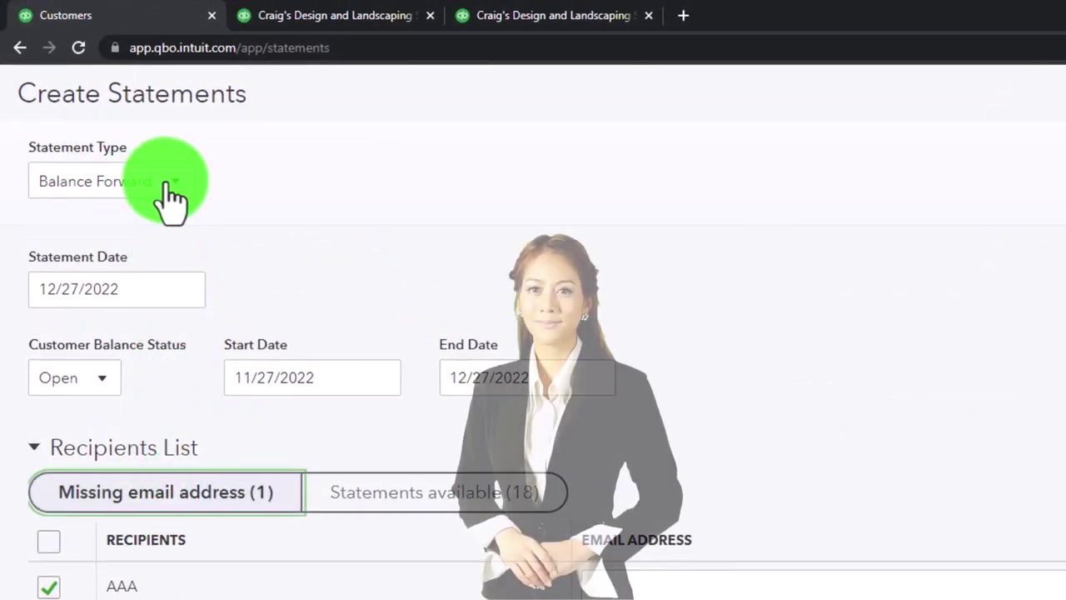
Step: Apply a customer balance status of All and view the recipients with available statements
click(129, 137)
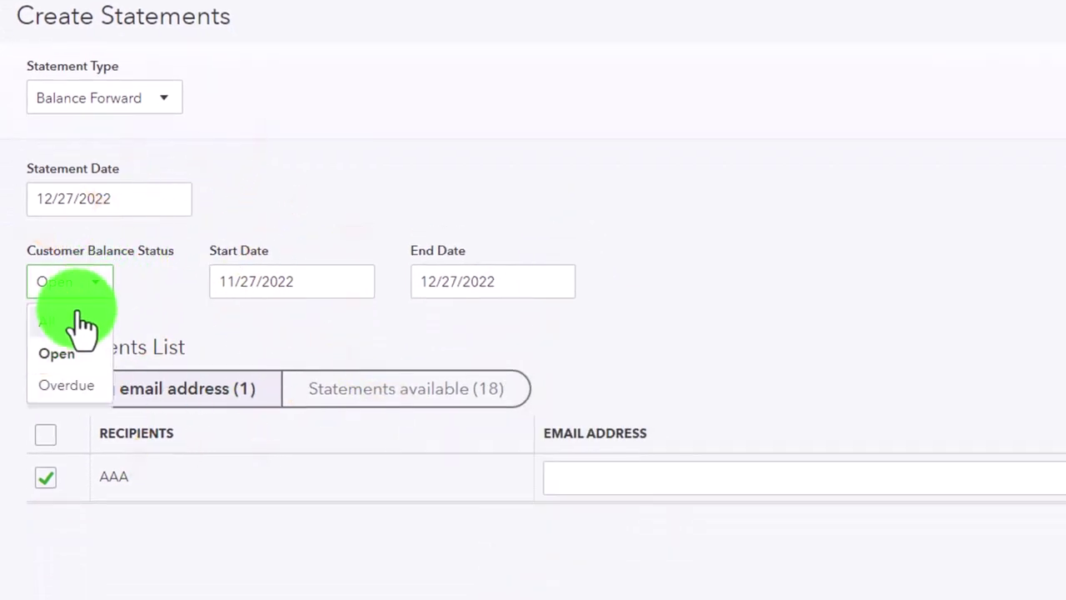
click(80, 322)
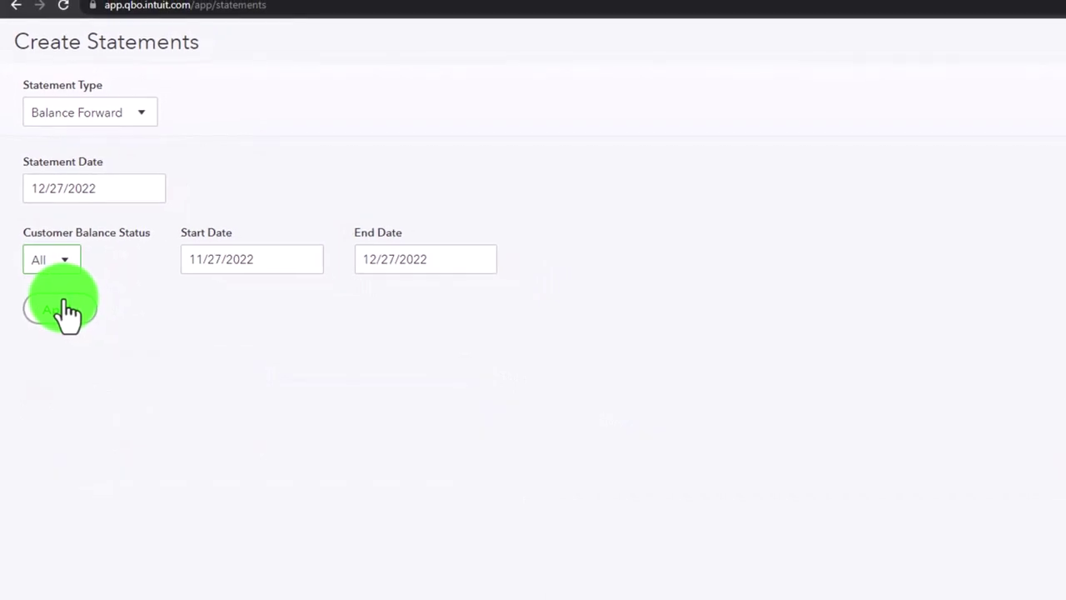
click(62, 310)
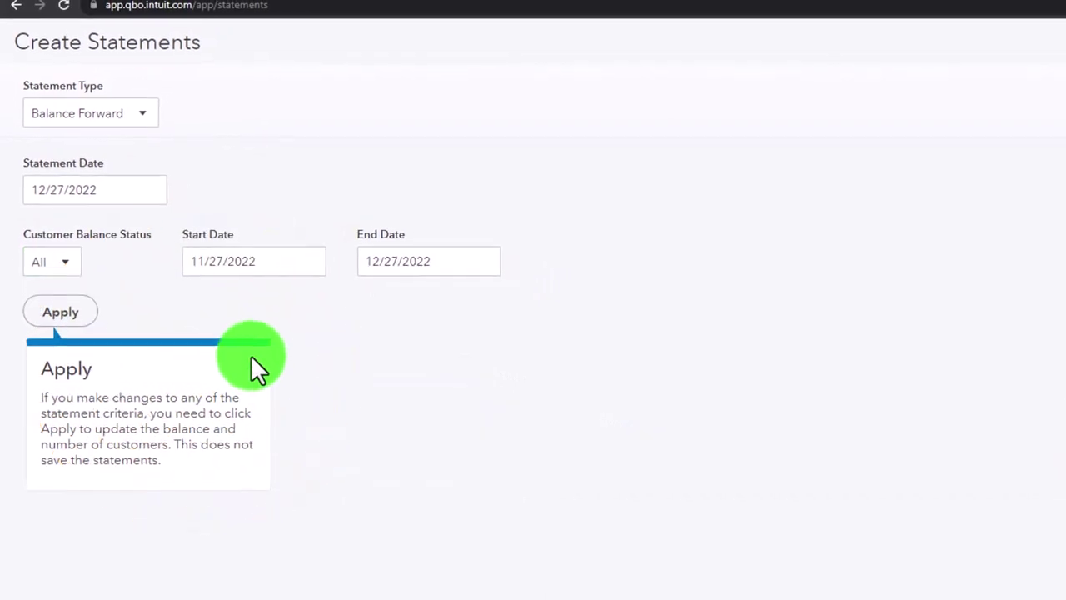
click(51, 263)
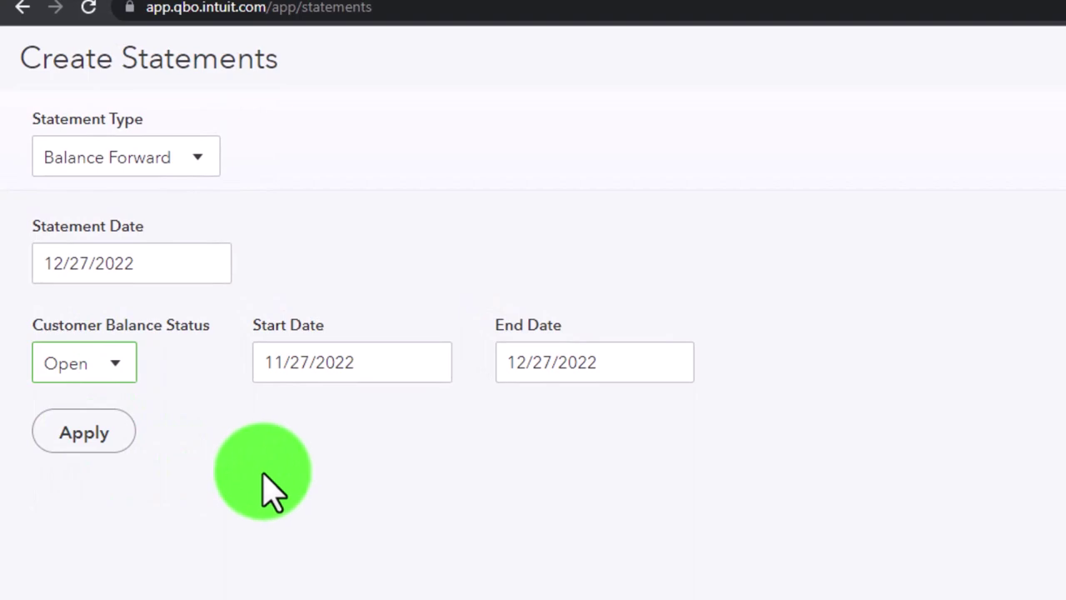
click(121, 364)
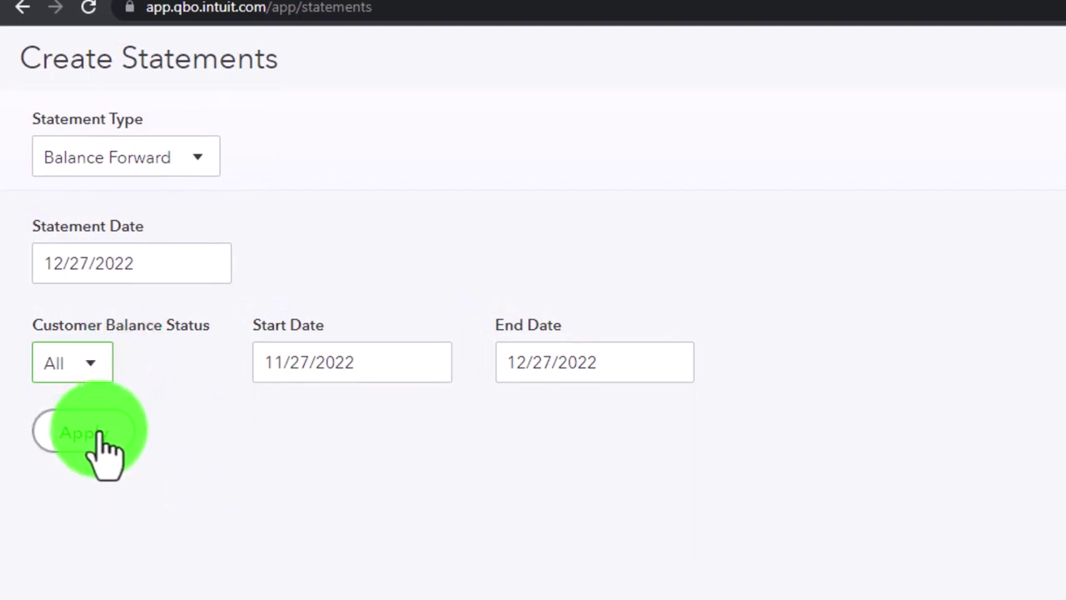
click(100, 434)
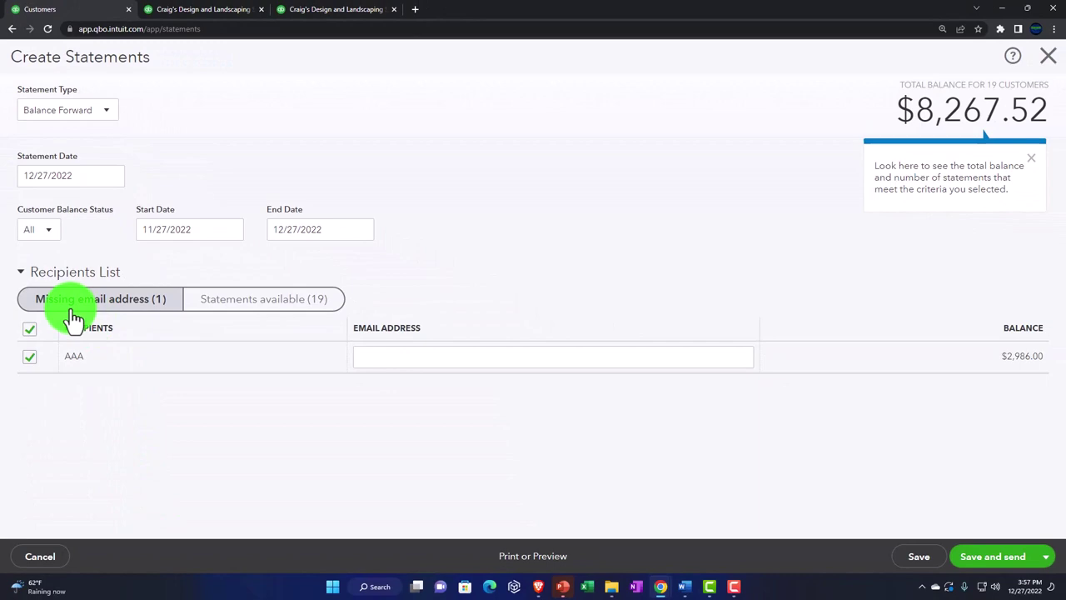
click(240, 303)
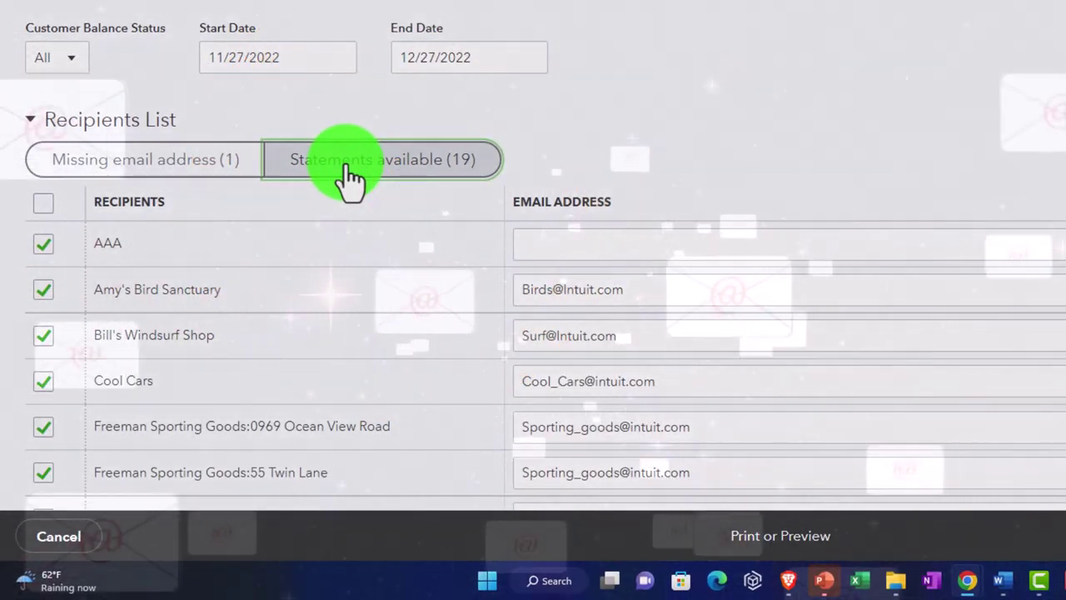
Step: Switch the customer balance status from All to Open, apply it, and review the available statements
click(73, 60)
click(74, 124)
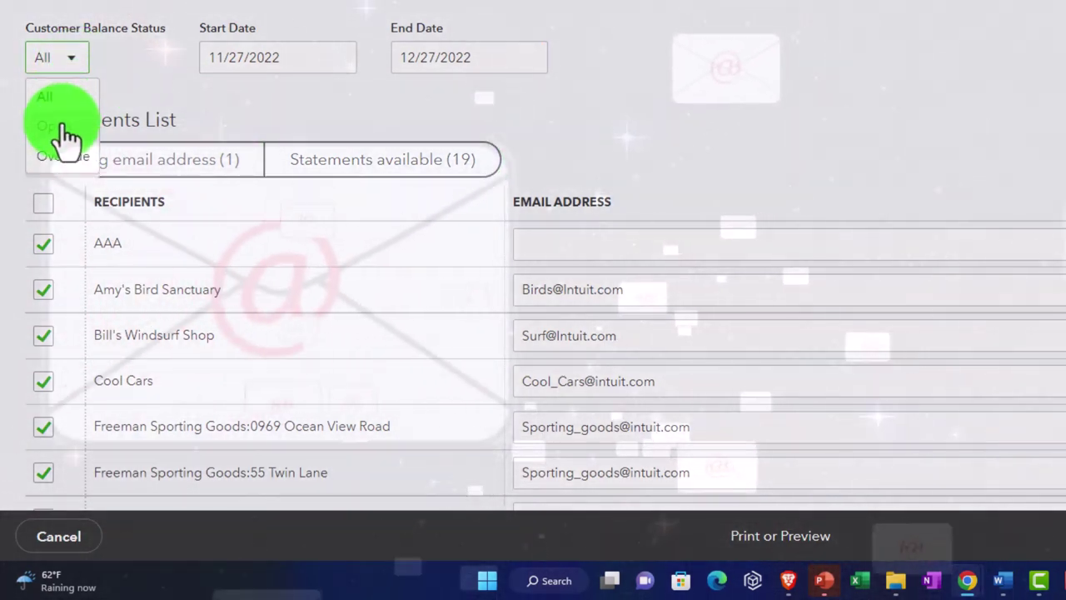
click(60, 116)
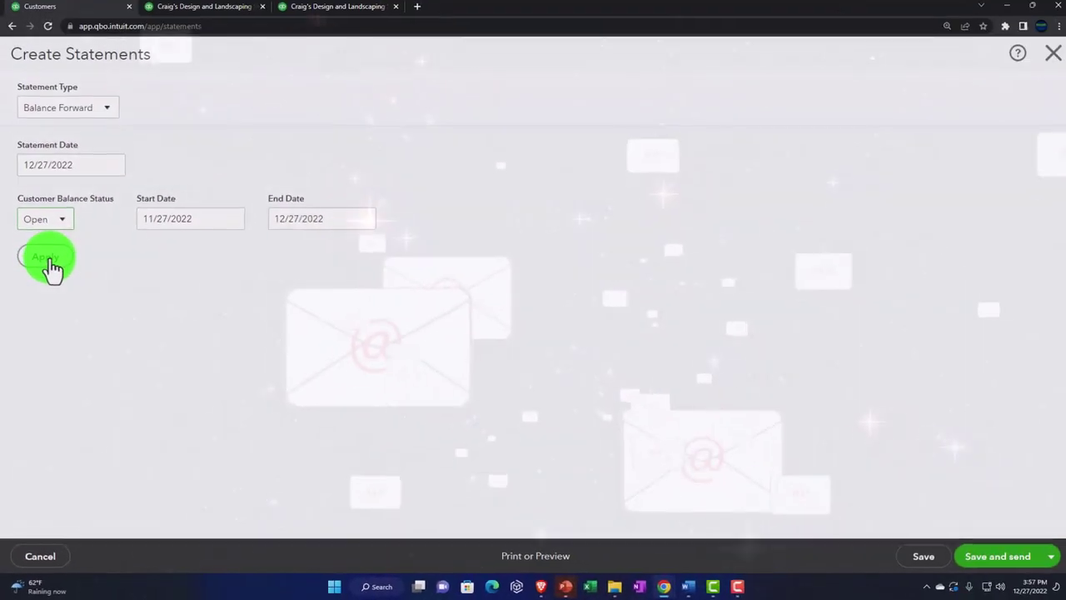
click(45, 259)
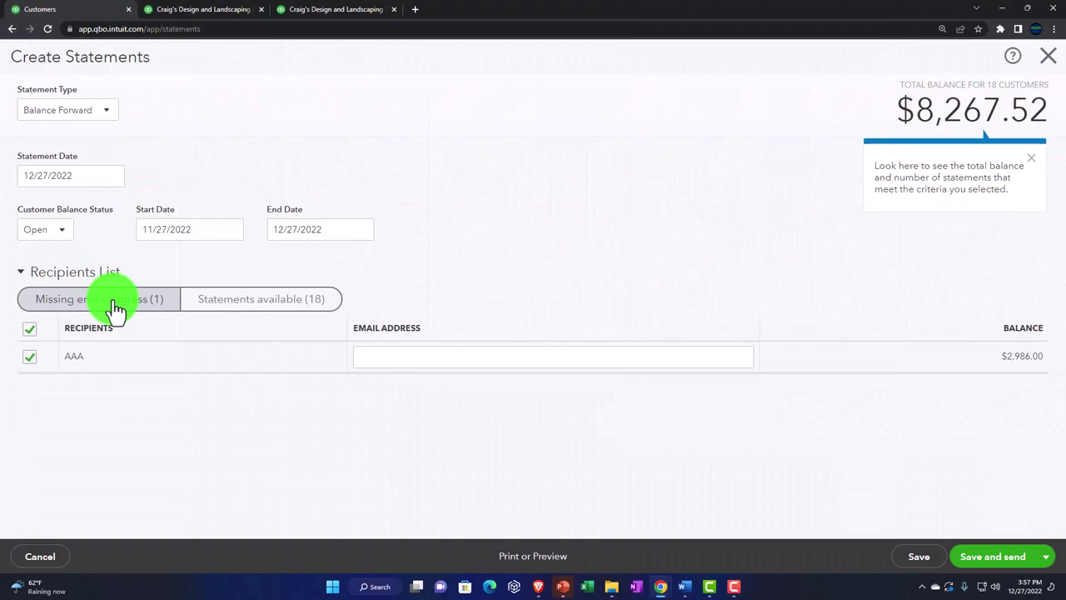
click(238, 302)
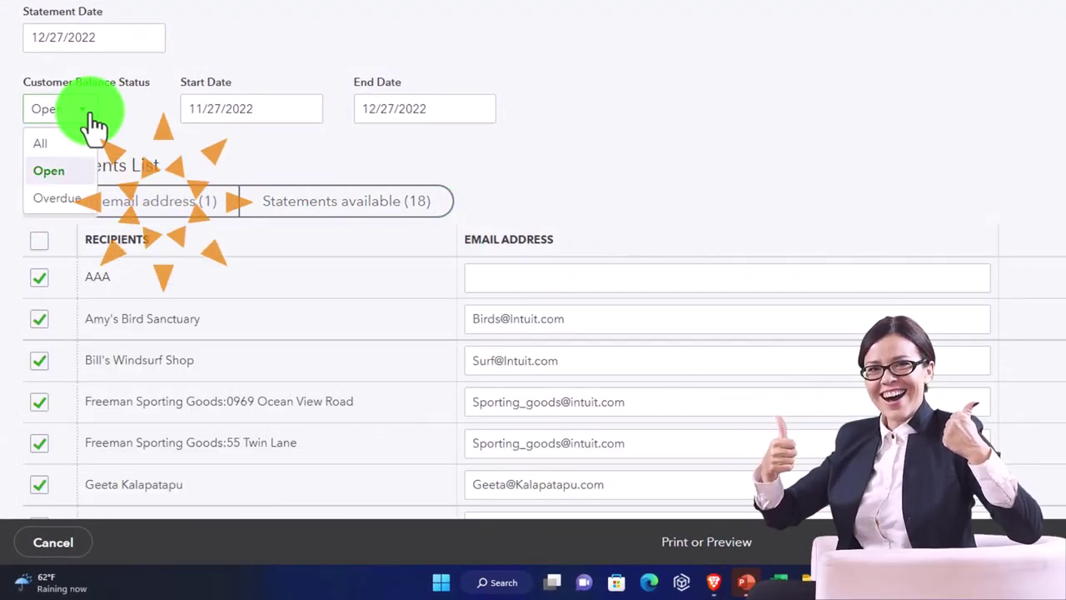
Step: Limit the statements to customers with an Overdue balance status and view the available recipients
click(66, 200)
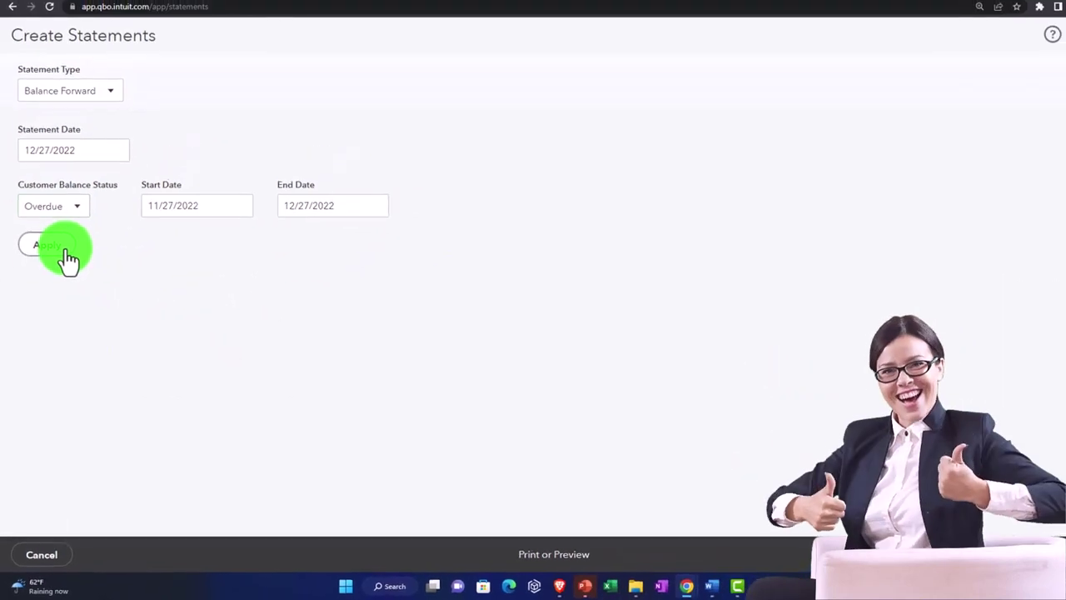
click(60, 160)
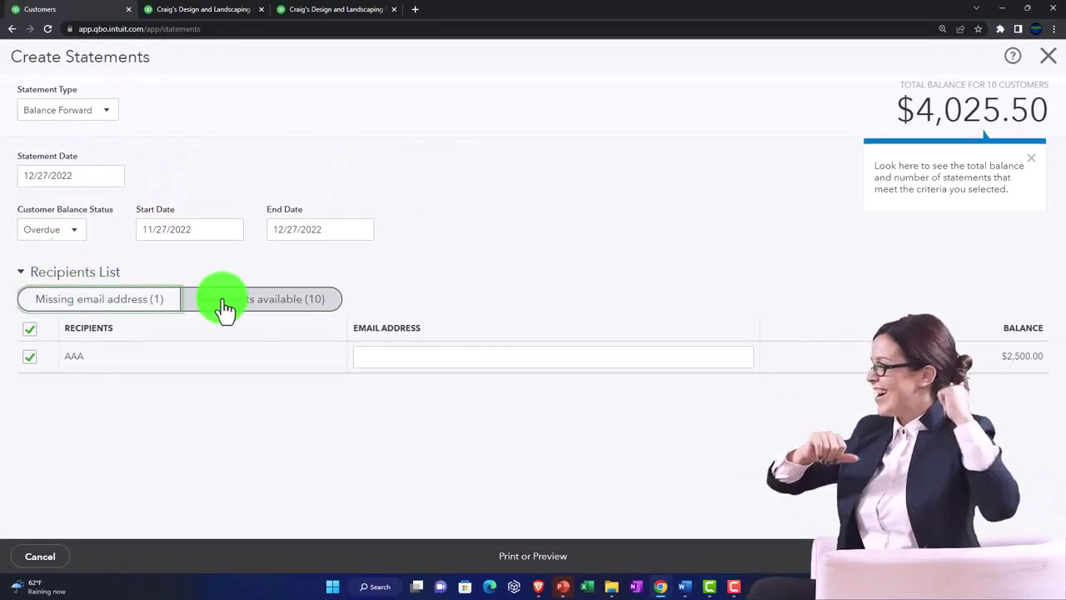
click(265, 302)
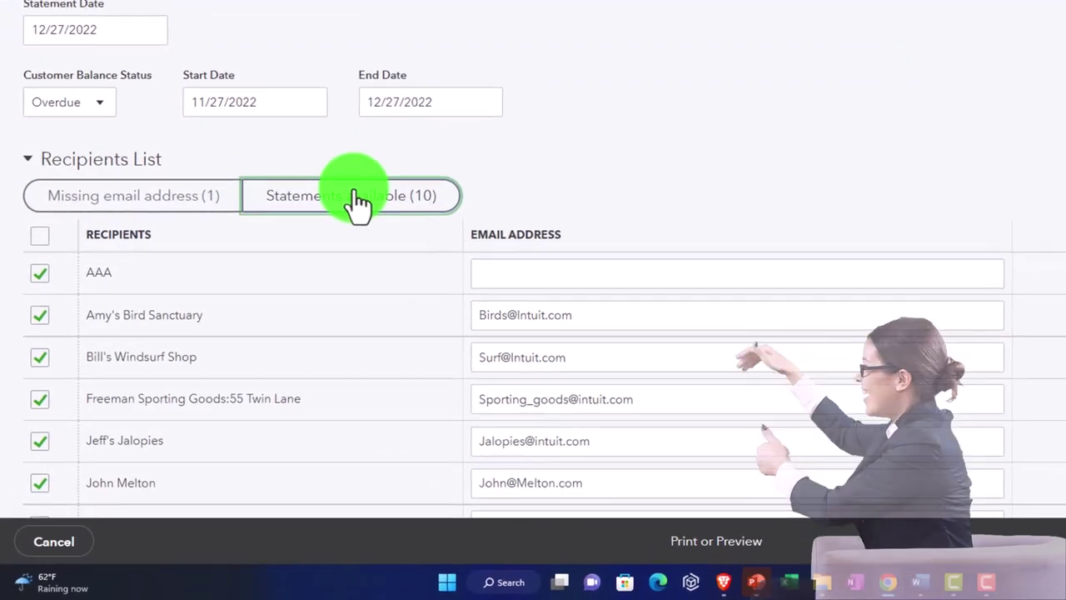
Step: Set the customer balance status back to Open and apply it to the recipients list
click(114, 87)
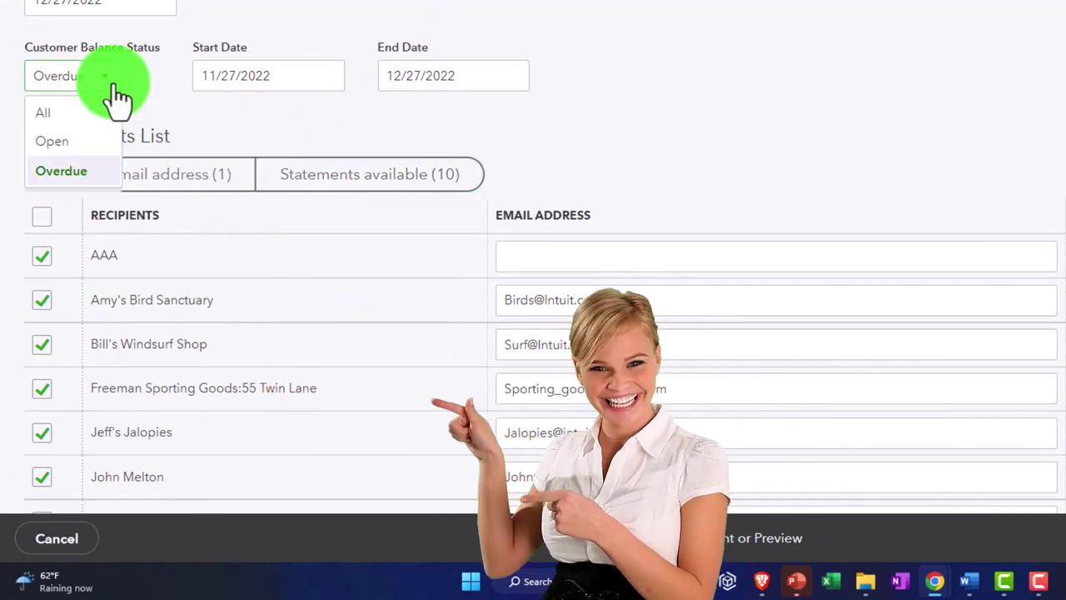
click(77, 140)
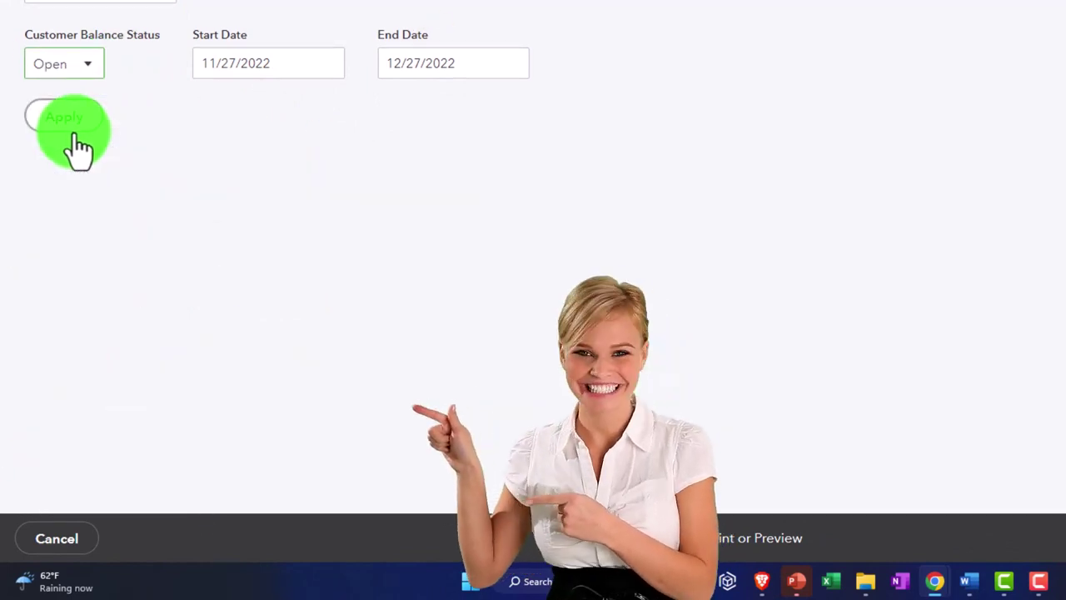
click(86, 130)
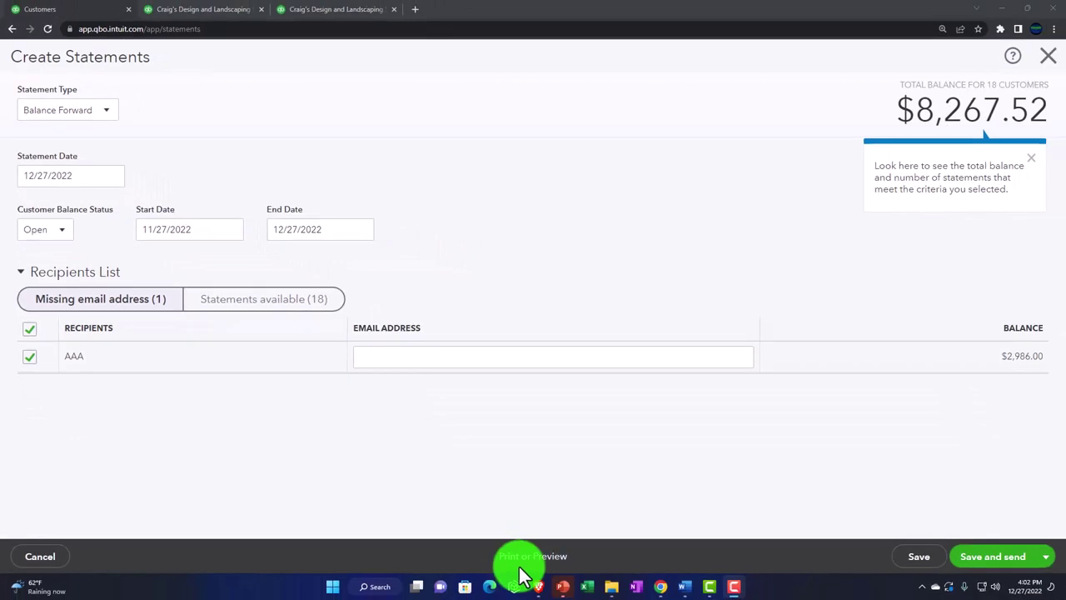
Step: Preview the Balance Forward statements, examine the activity on customer AAA's statement, and close the preview
click(523, 564)
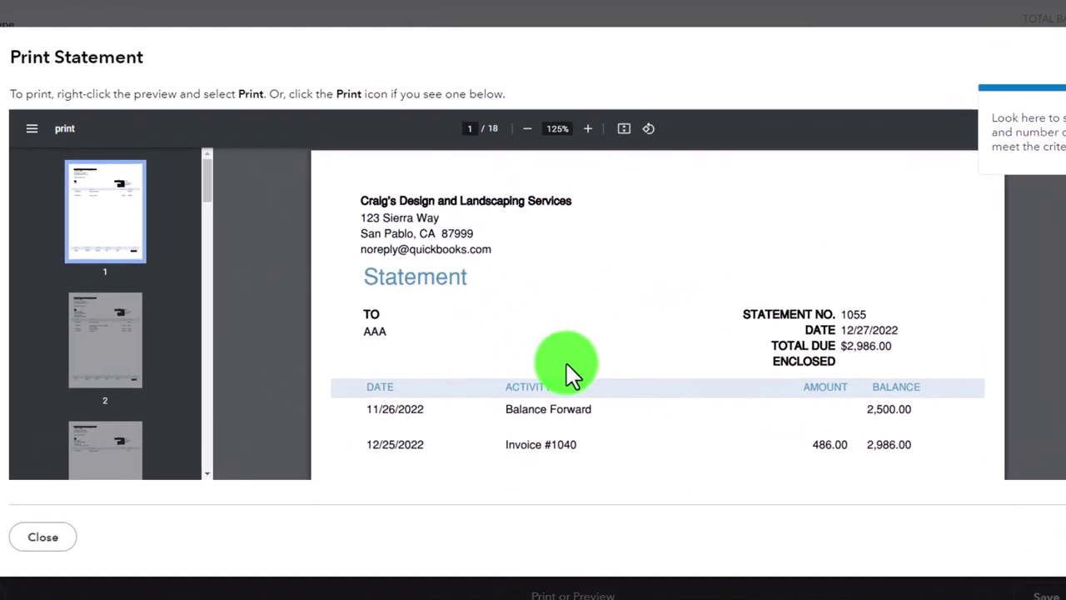
scroll(566, 364, down, 1)
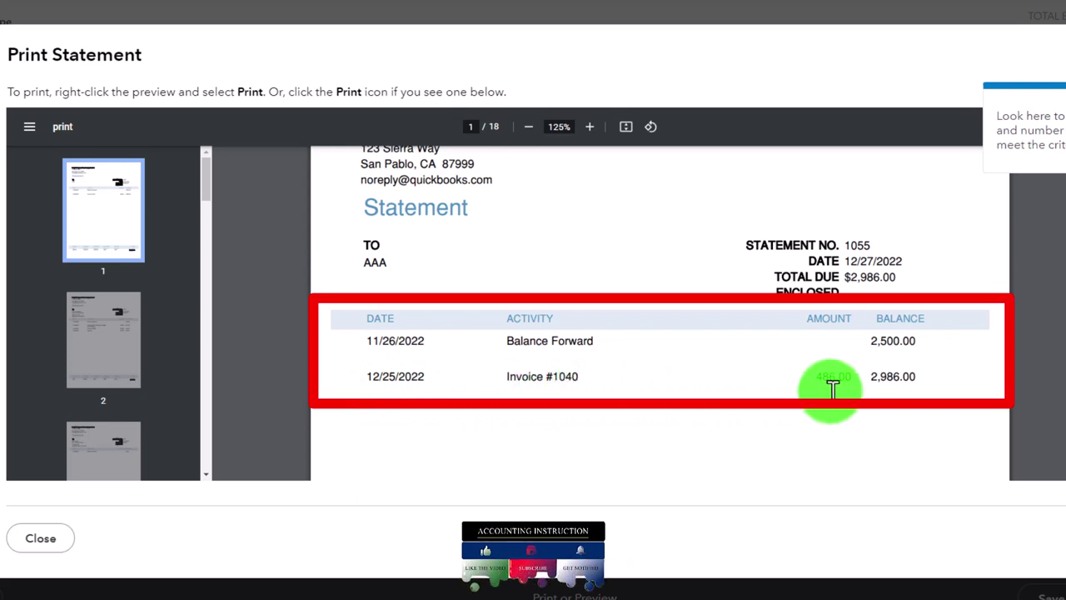
scroll(812, 404, down, 2)
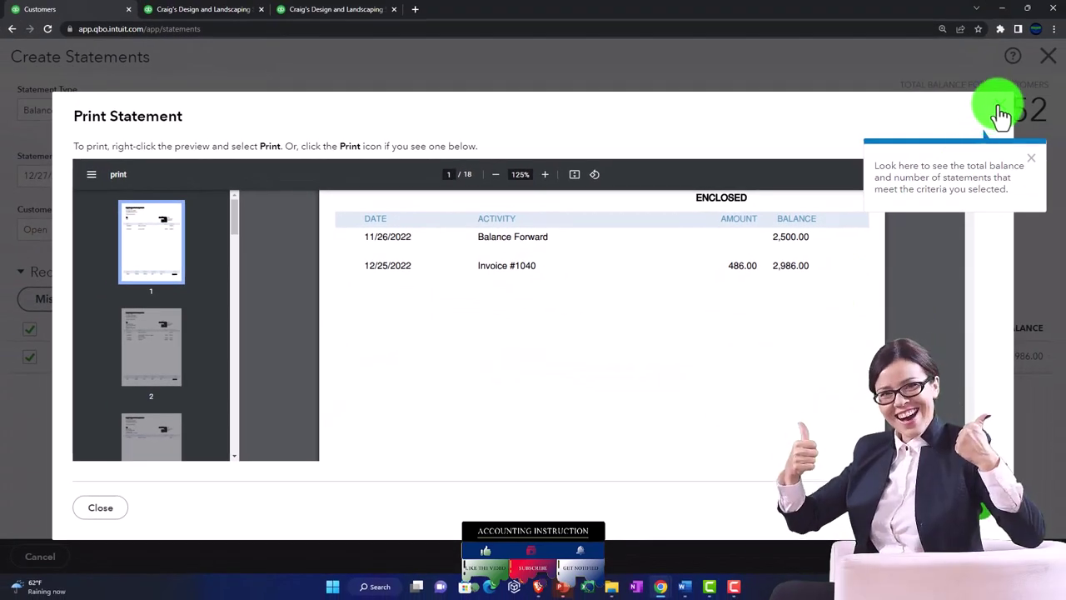
key(Escape)
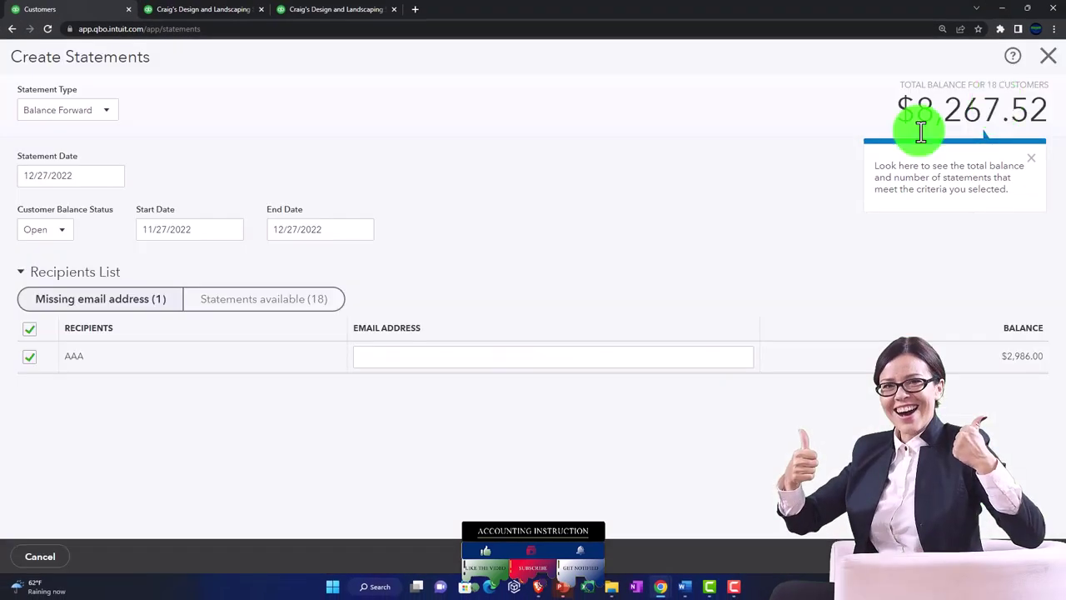
Step: Set the statement start date to 01/01/2022
click(186, 229)
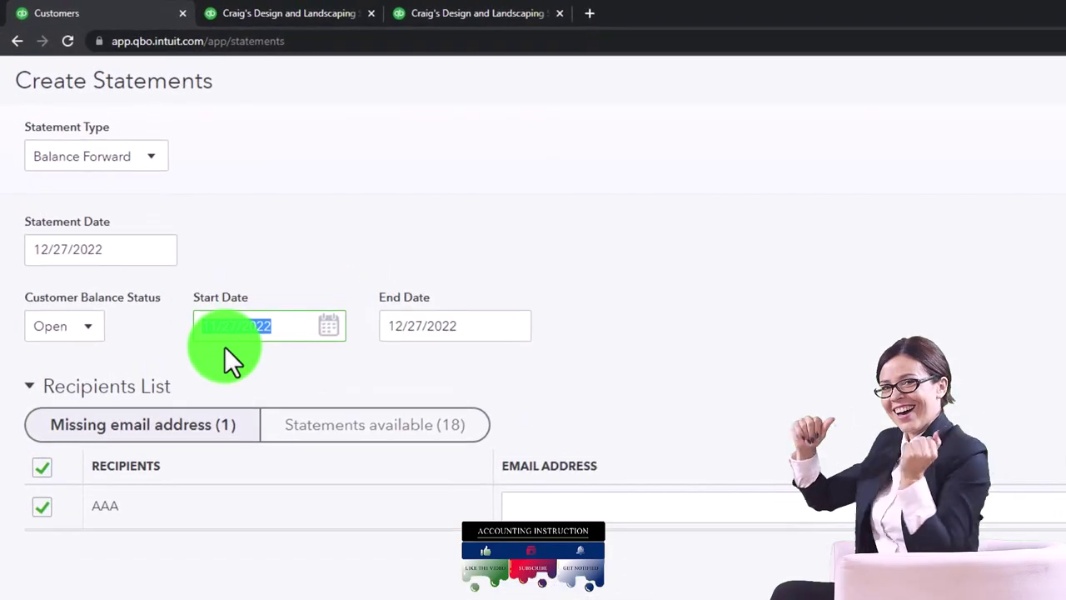
click(224, 347)
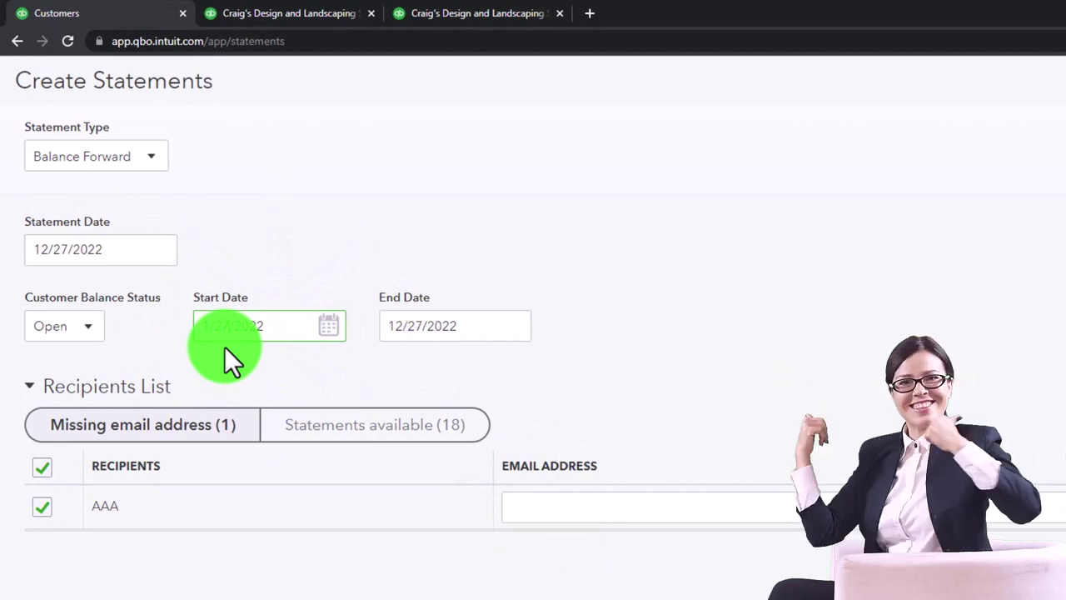
key(ctrl+a)
key(BackSpace)
text(01/01/2022)
key(Tab)
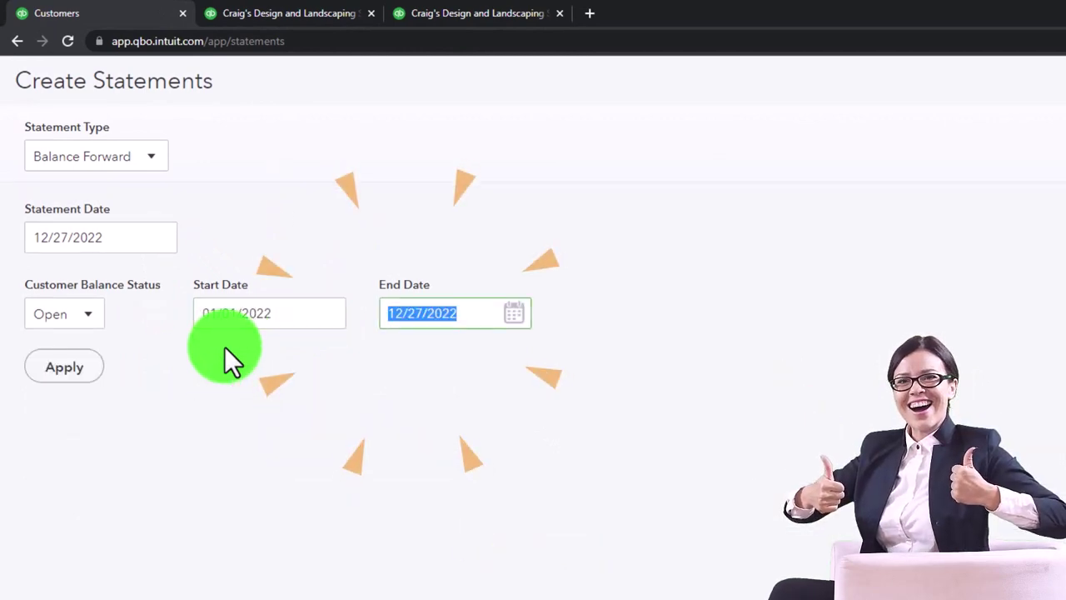
Step: Apply the new date range, preview the Balance Forward statements, check customer AAA's invoice activity, and close the preview
click(84, 373)
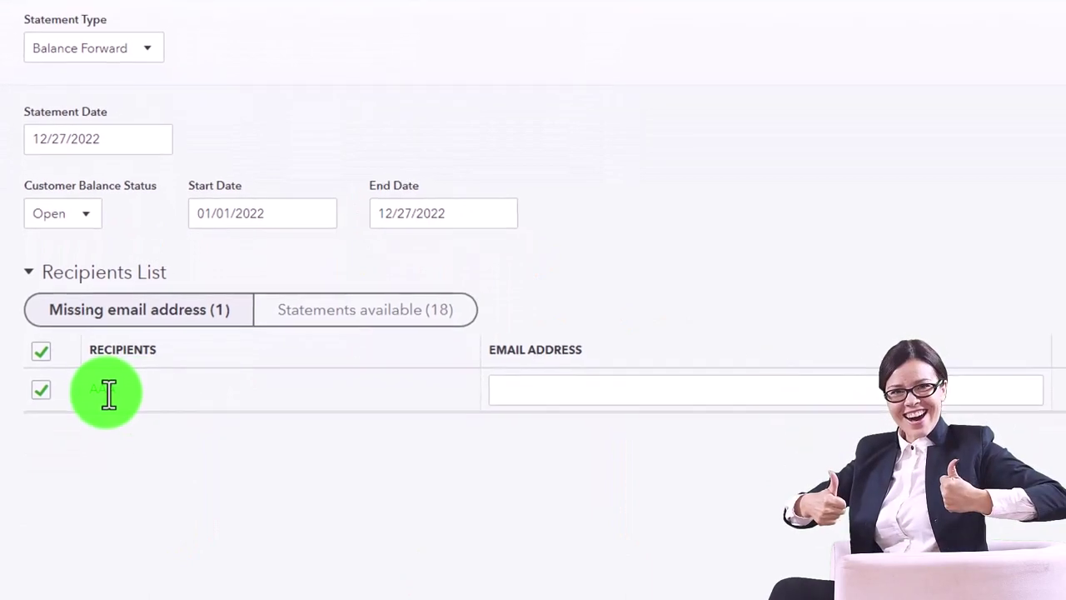
click(527, 560)
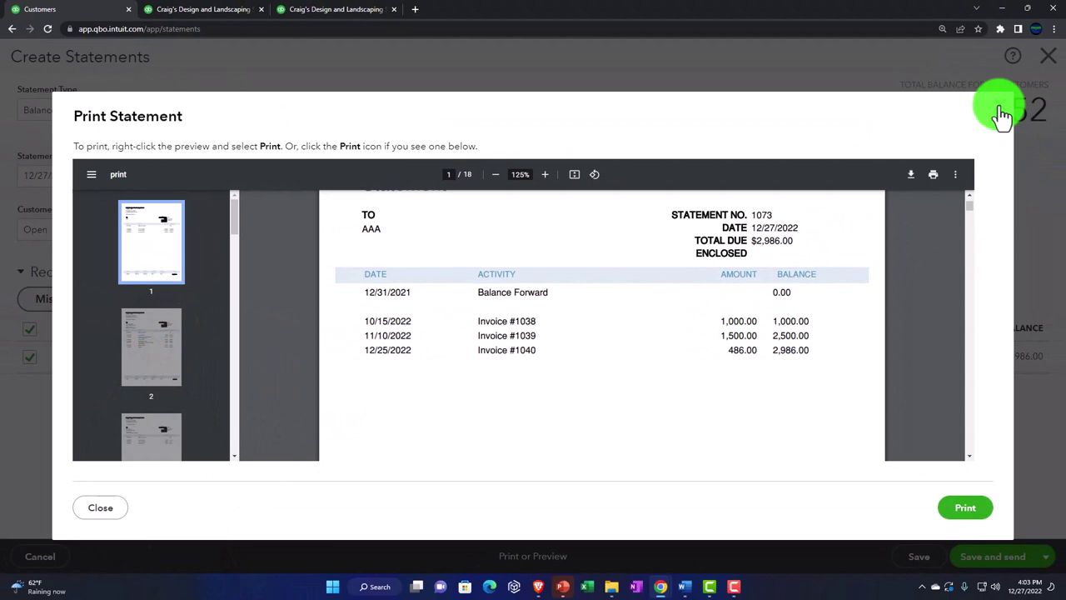
click(1011, 90)
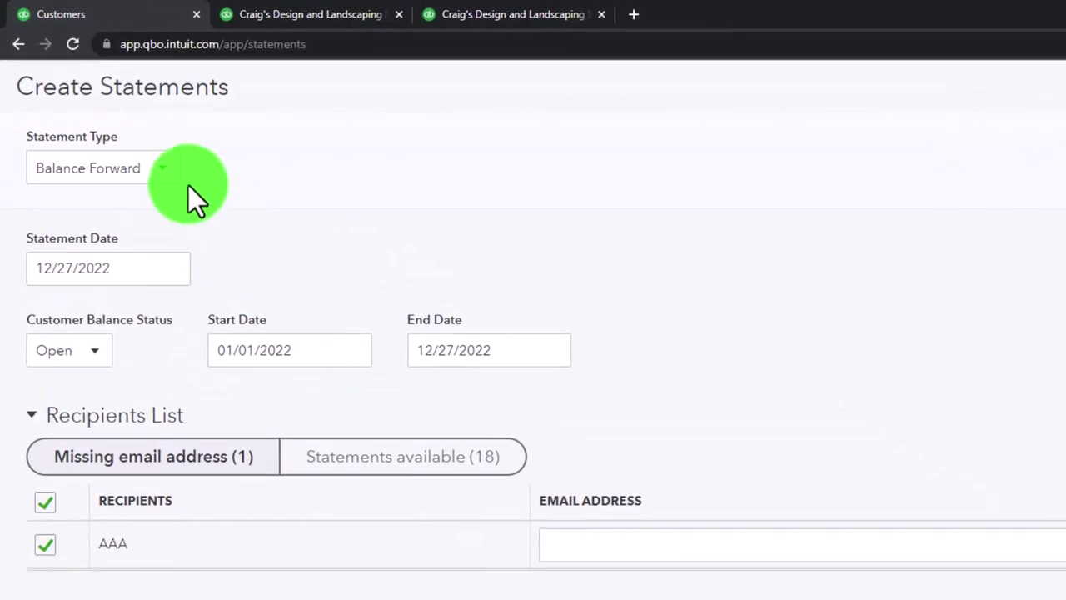
Step: Change the statement type to Open Item (Last 365 days) and apply it to the recipients list
click(169, 174)
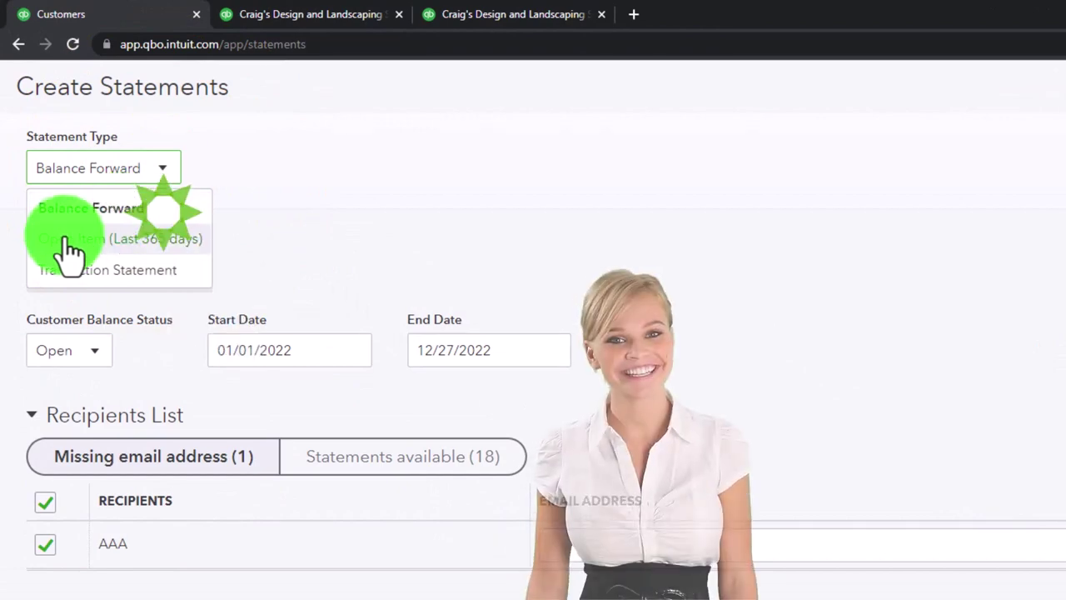
click(126, 242)
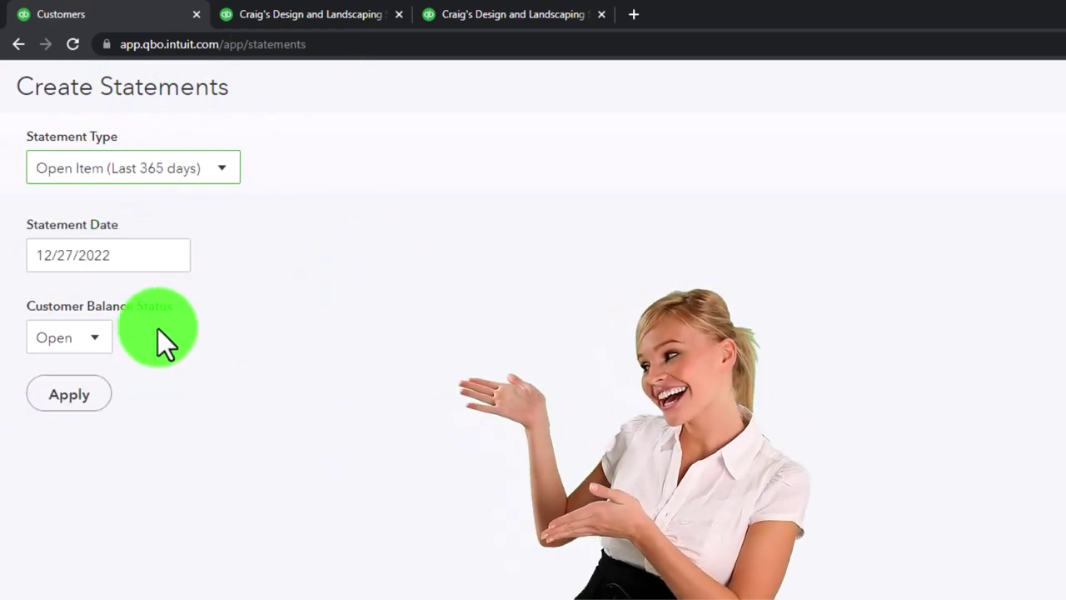
click(93, 406)
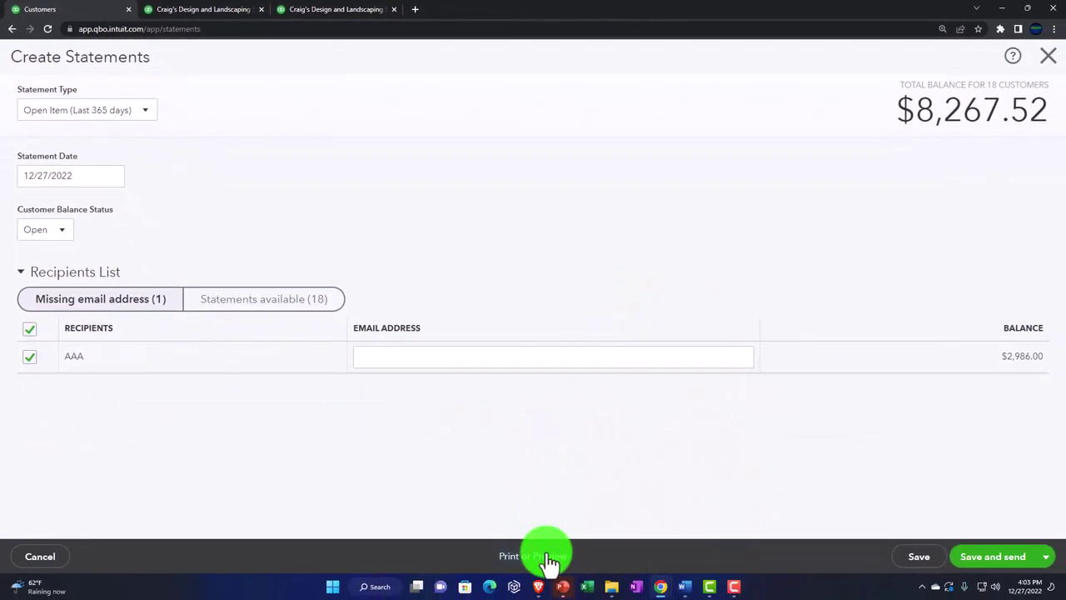
Step: Preview the Open Item statements, examine the due dates and open amounts on customer AAA's statement, and close the preview
click(541, 556)
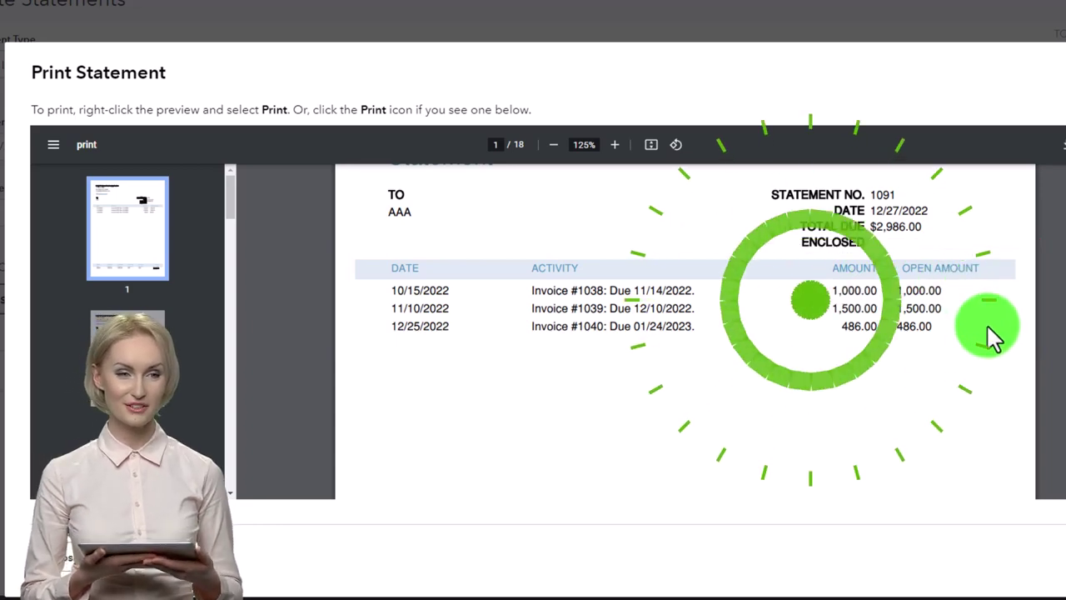
scroll(985, 324, up, 2)
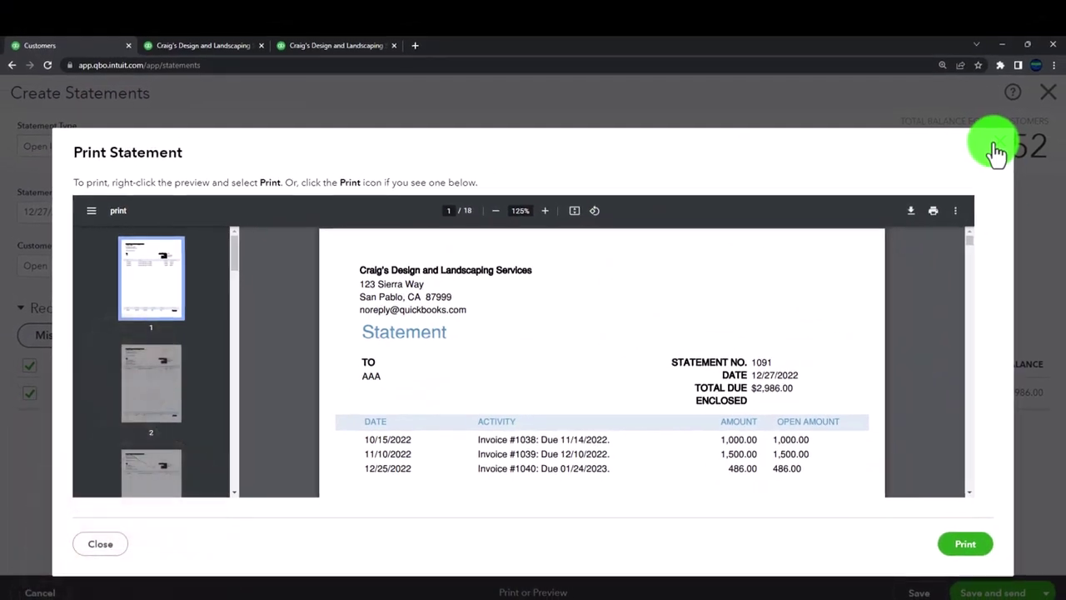
click(999, 148)
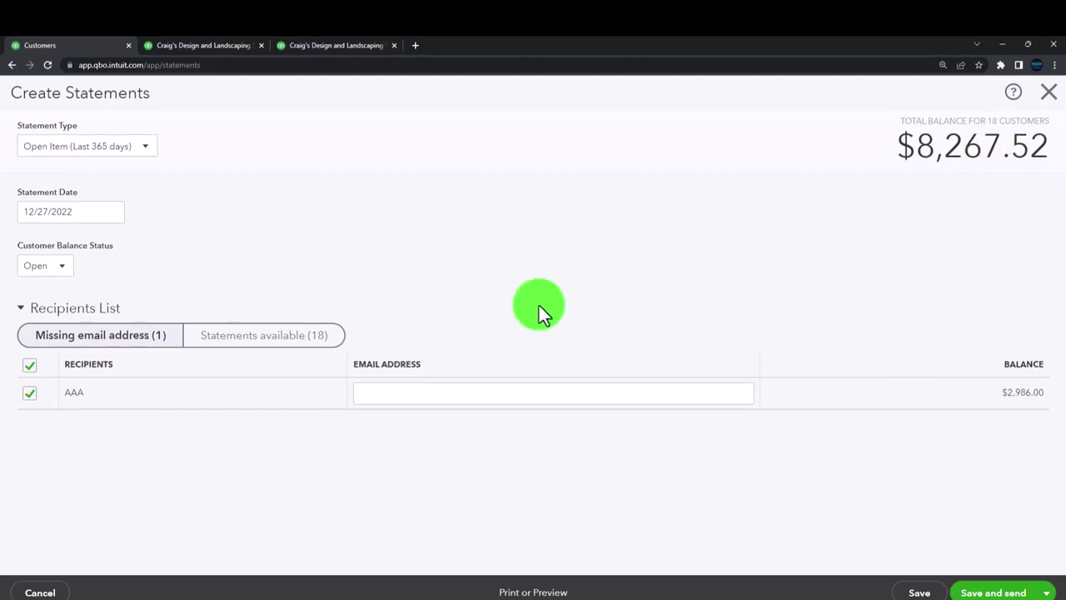
Step: List all recipients with available statements, preview their Open Item statements, examine pages 2 to 4, and close the preview
click(265, 338)
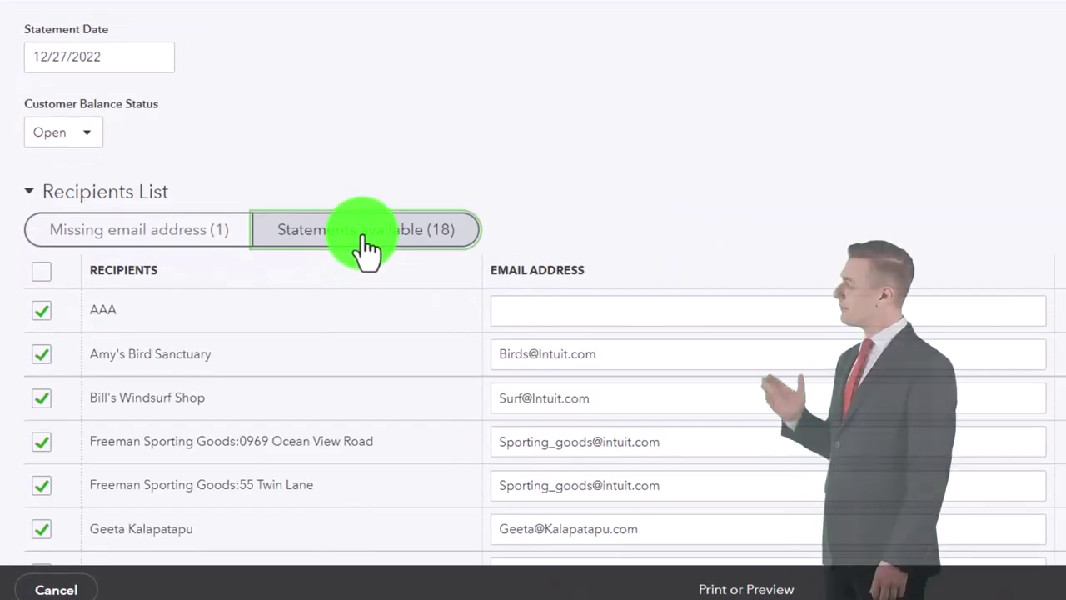
scroll(383, 240, down, 3)
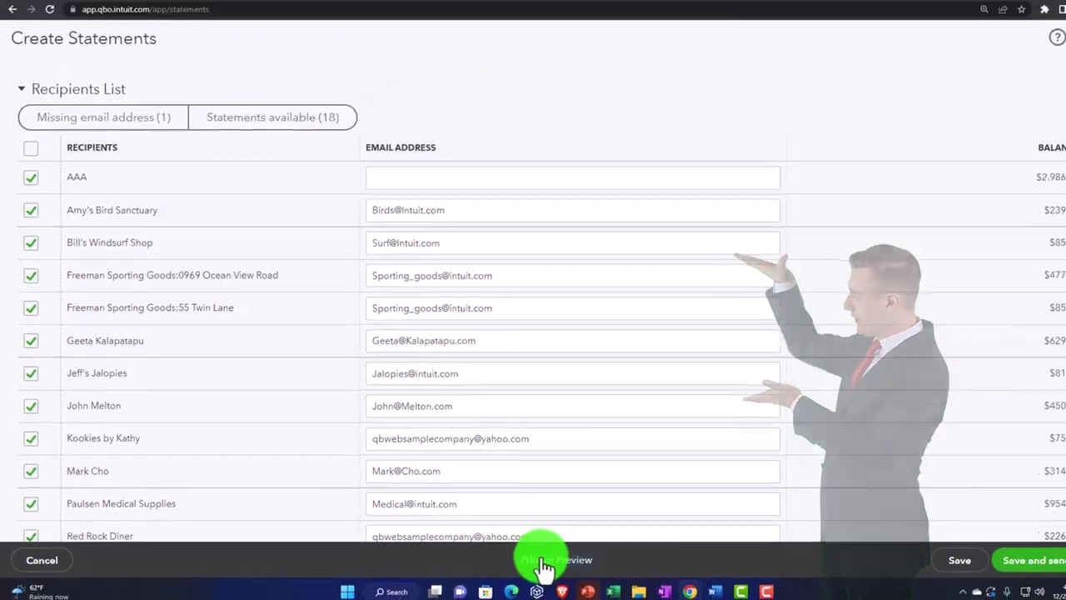
click(543, 567)
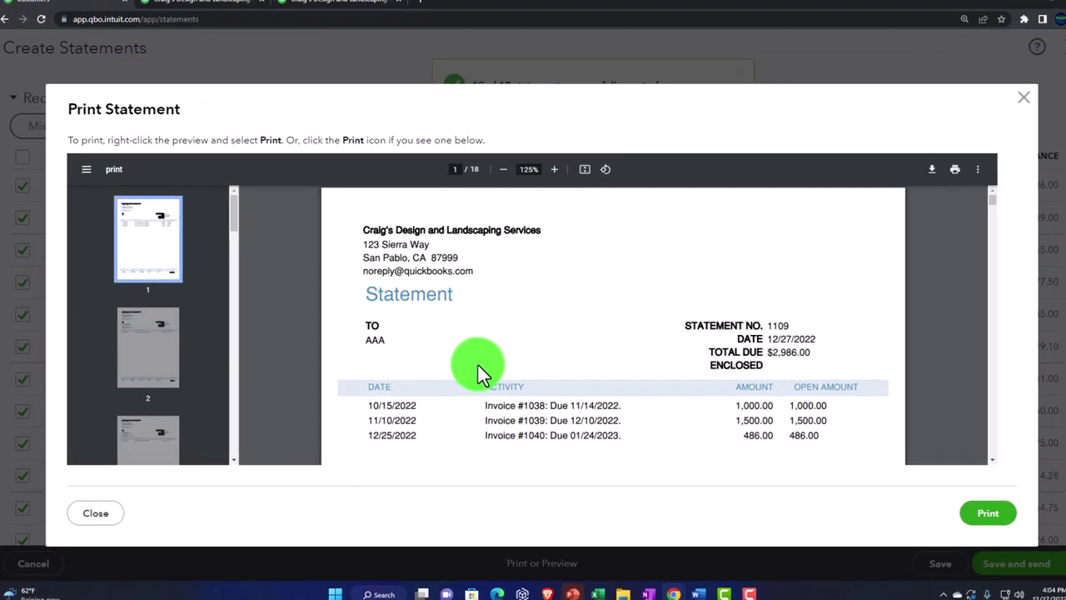
click(157, 349)
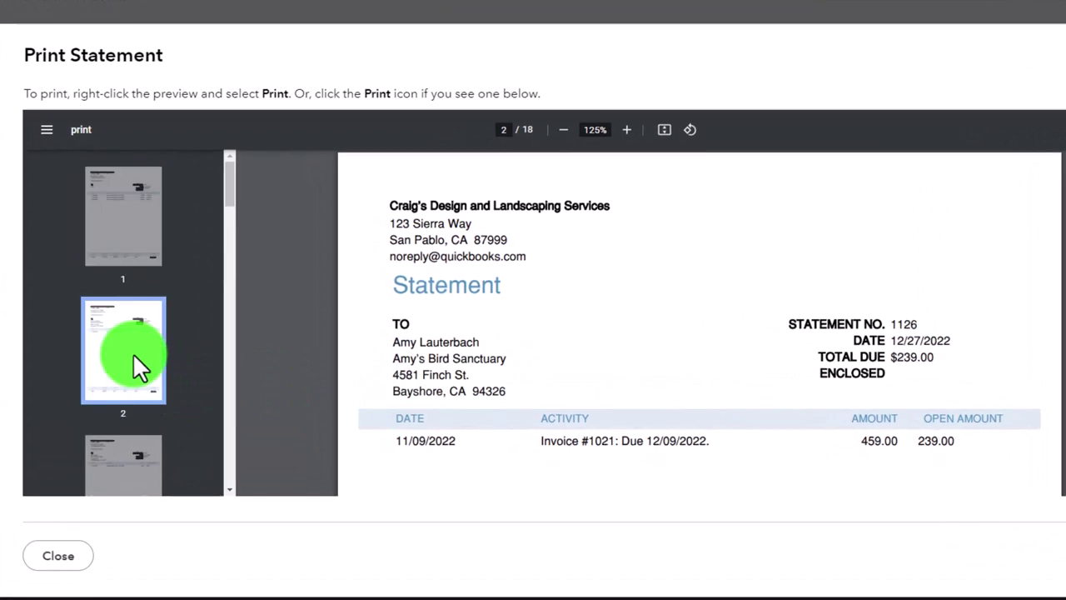
scroll(624, 358, down, 2)
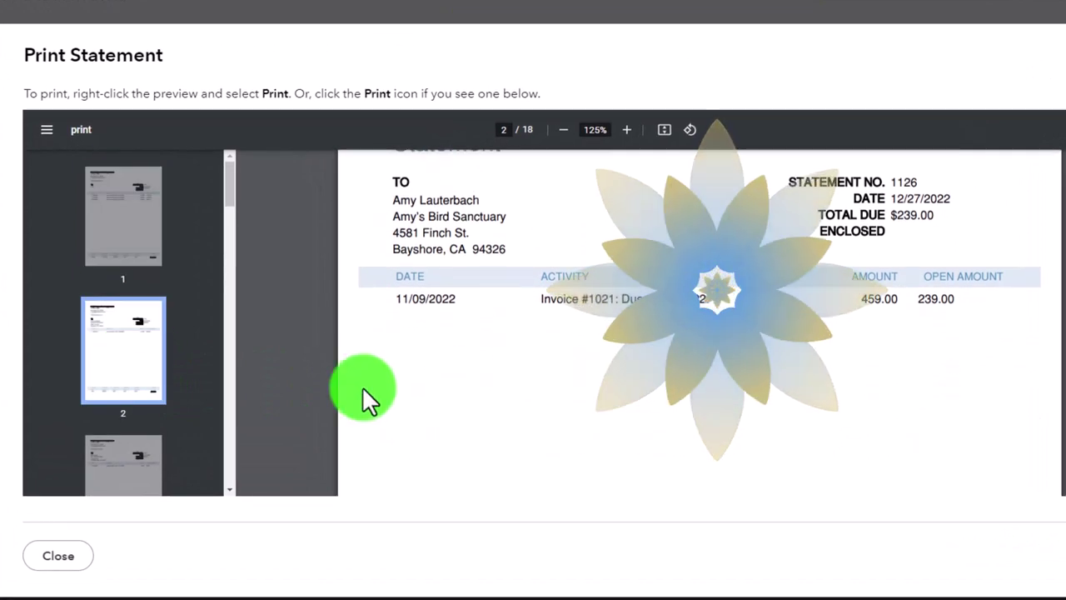
click(130, 456)
scroll(495, 360, down, 3)
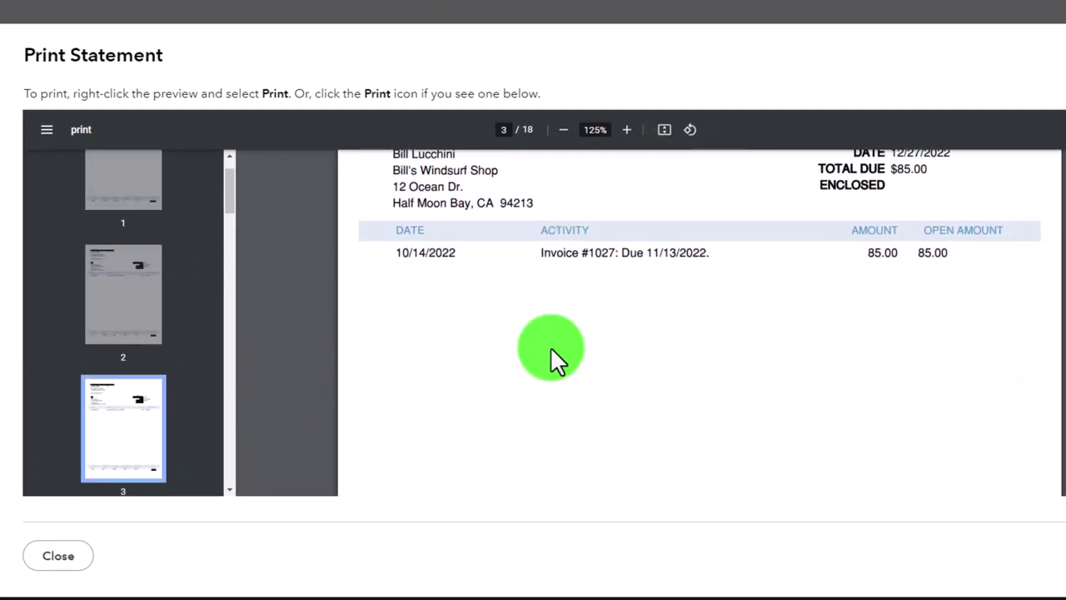
scroll(100, 365, down, 3)
click(126, 267)
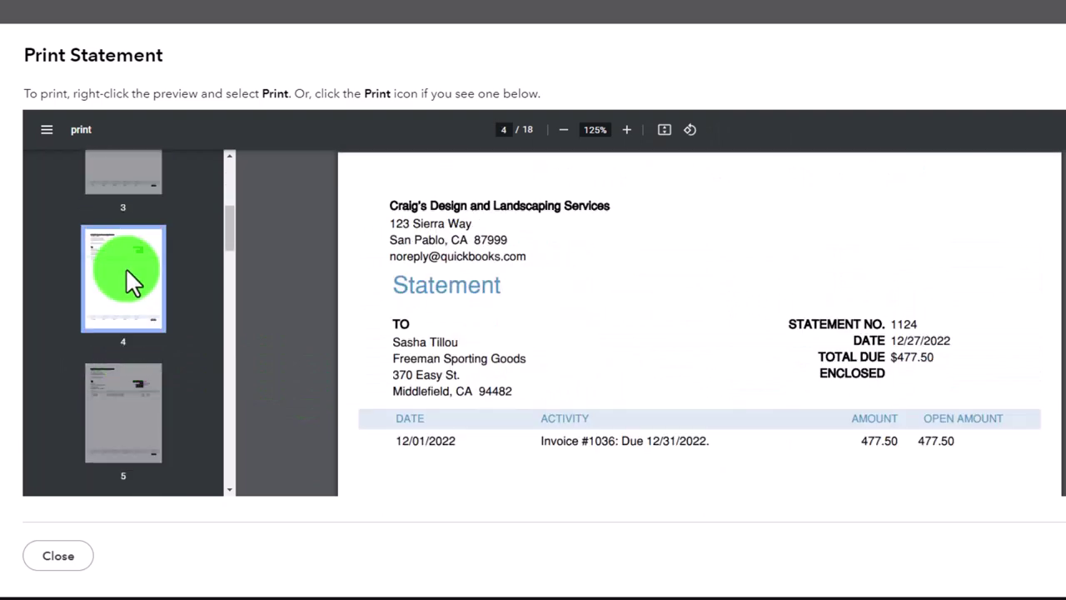
scroll(372, 276, down, 2)
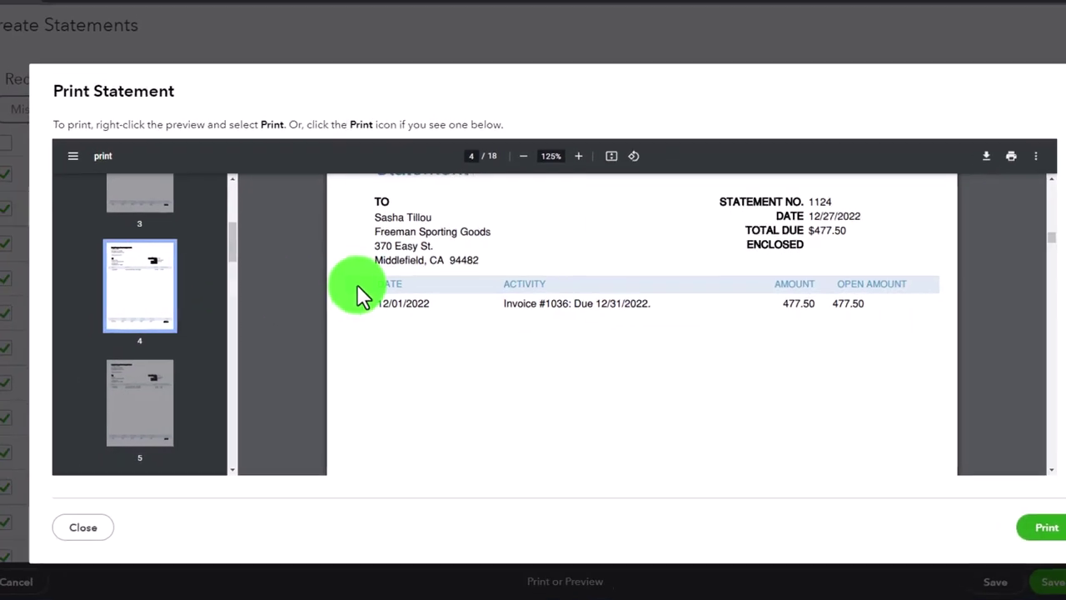
click(1009, 109)
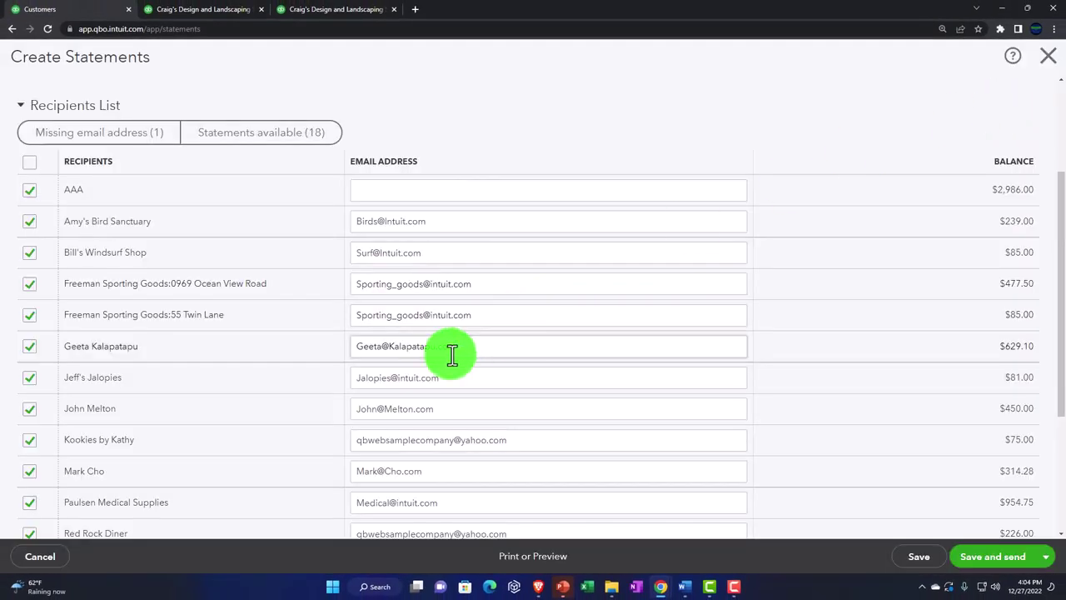
Step: Change the statement type to Transaction Statement, apply it, and list all recipients with available statements
scroll(272, 384, up, 5)
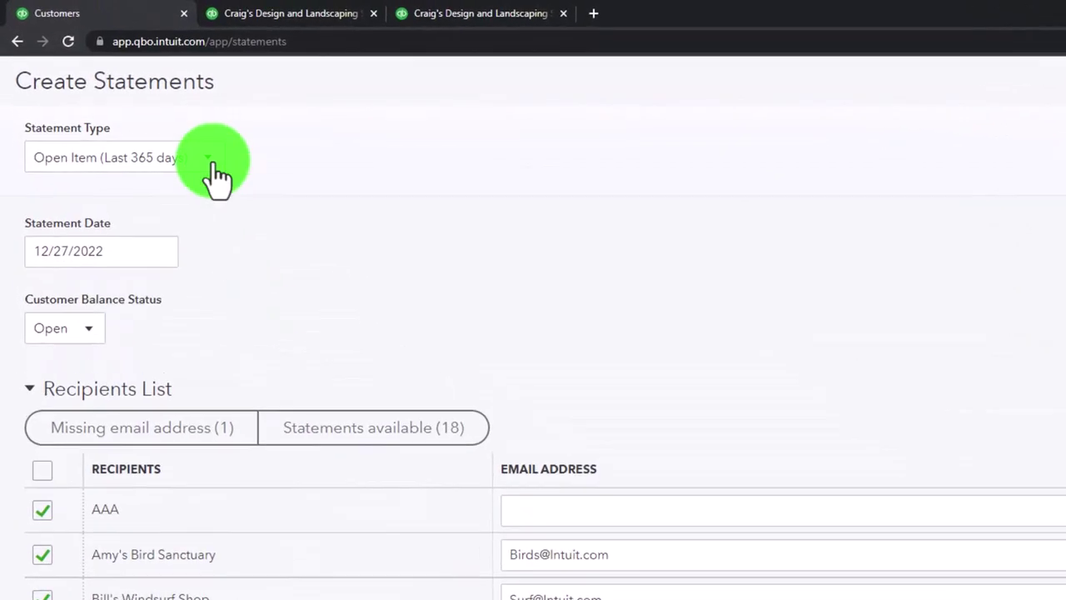
click(213, 167)
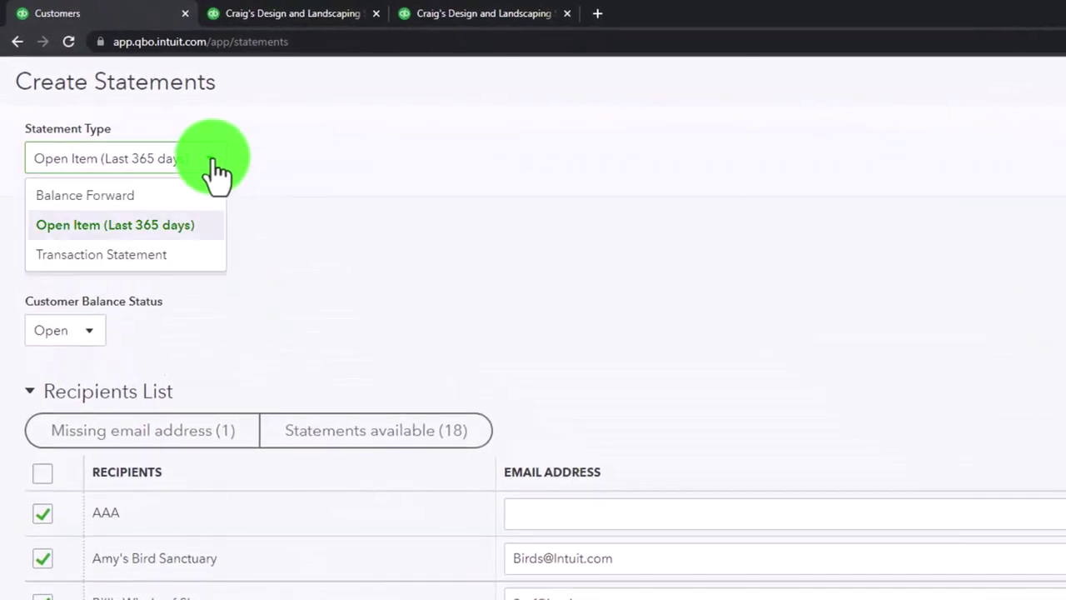
click(132, 256)
click(79, 366)
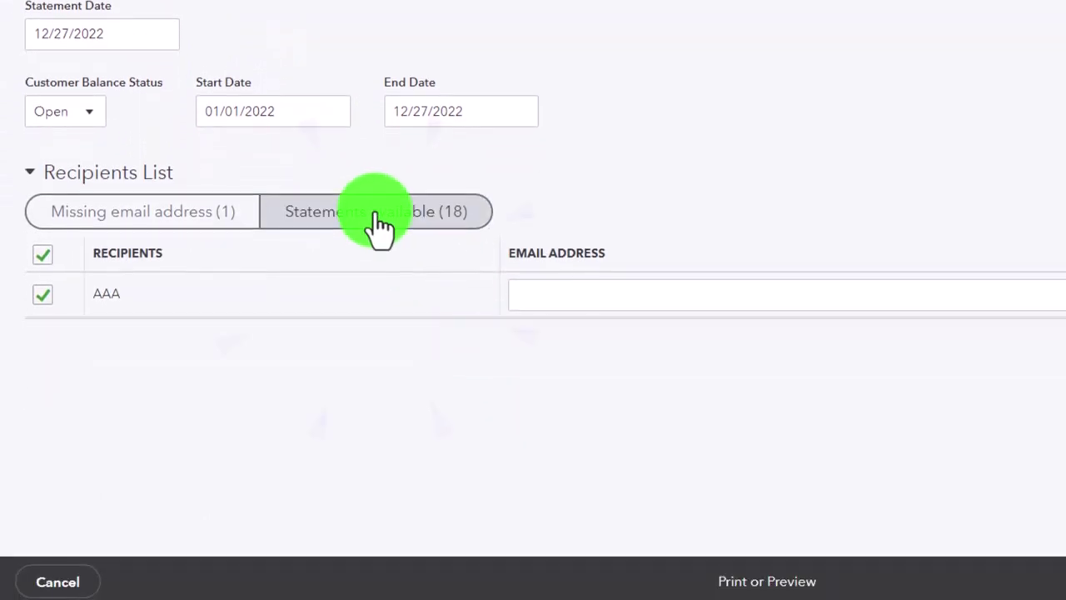
click(377, 219)
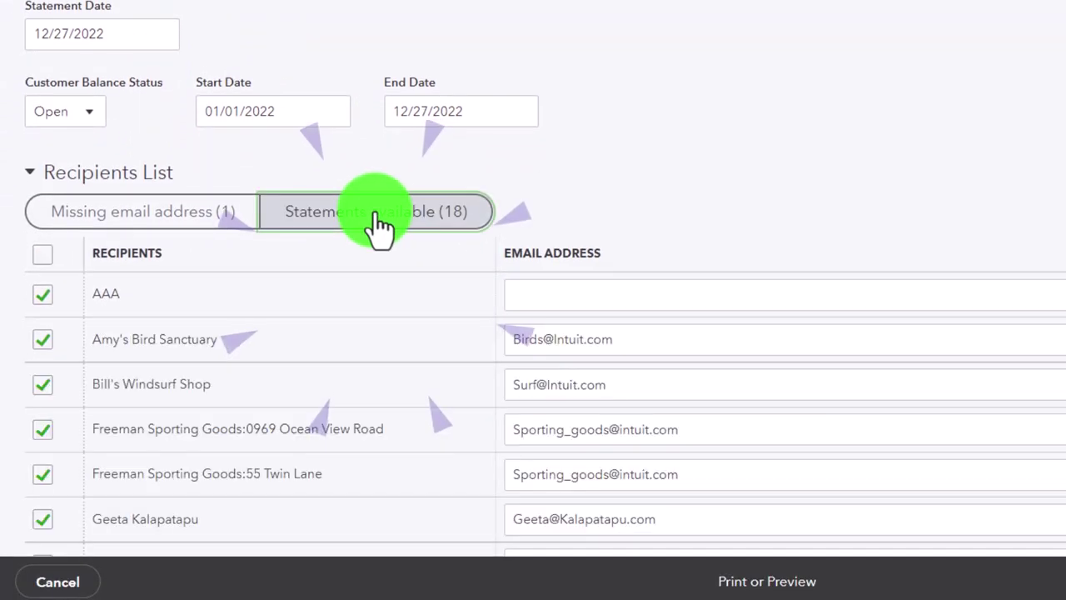
Step: Preview the Transaction Statements, examine the amounts and payments received on the first five pages, and close the preview
click(750, 579)
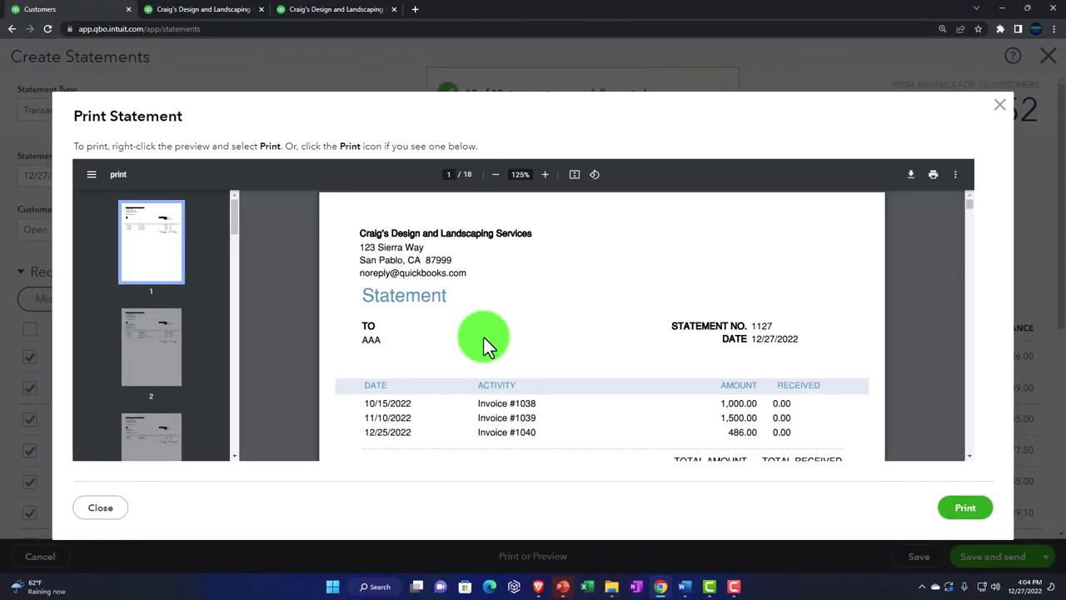
scroll(483, 338, down, 3)
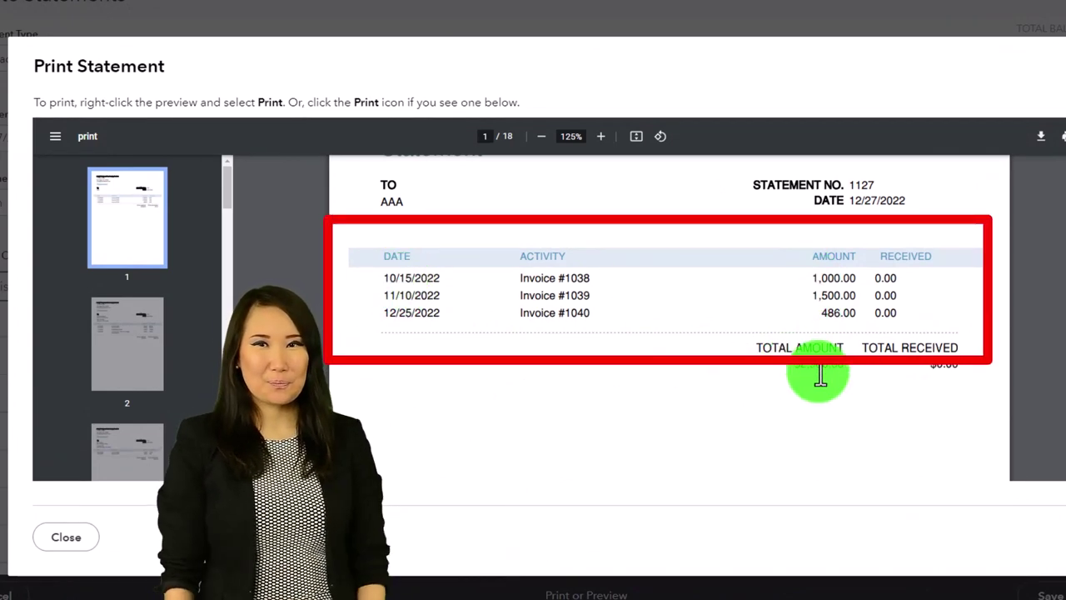
click(128, 372)
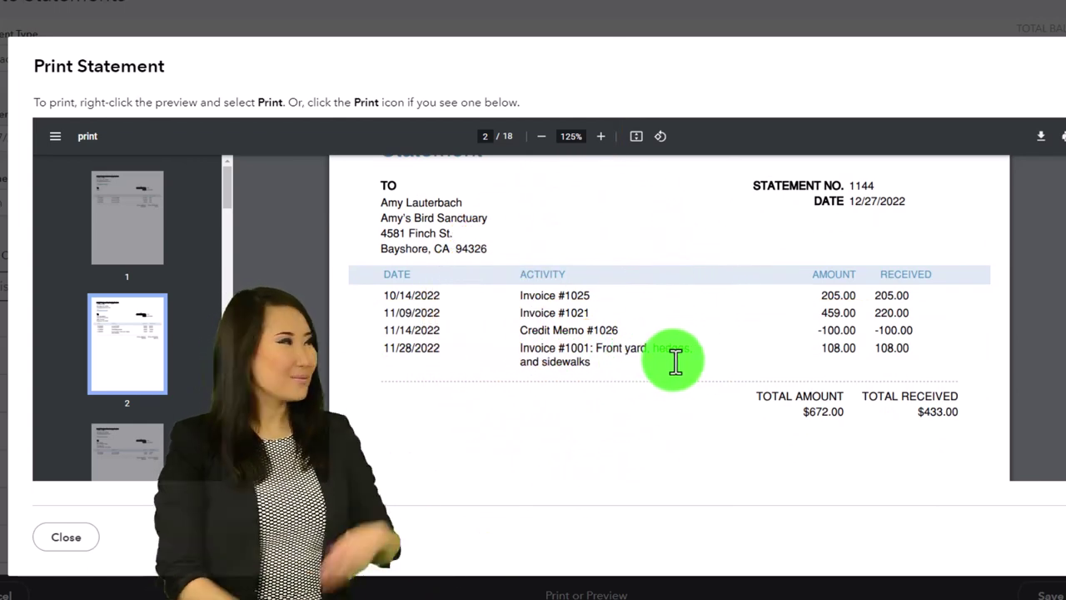
click(129, 359)
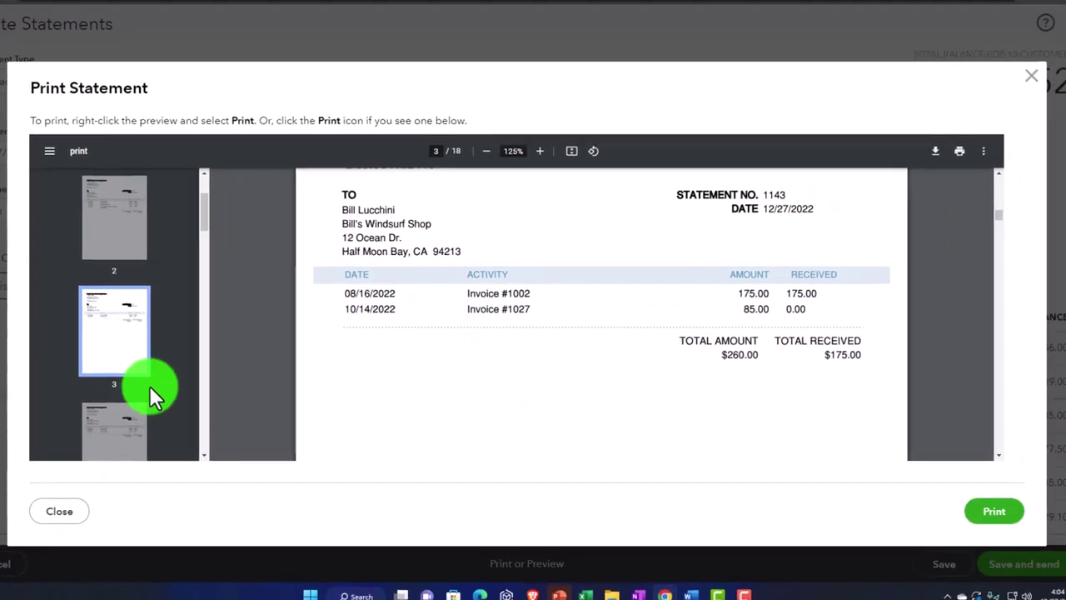
click(119, 414)
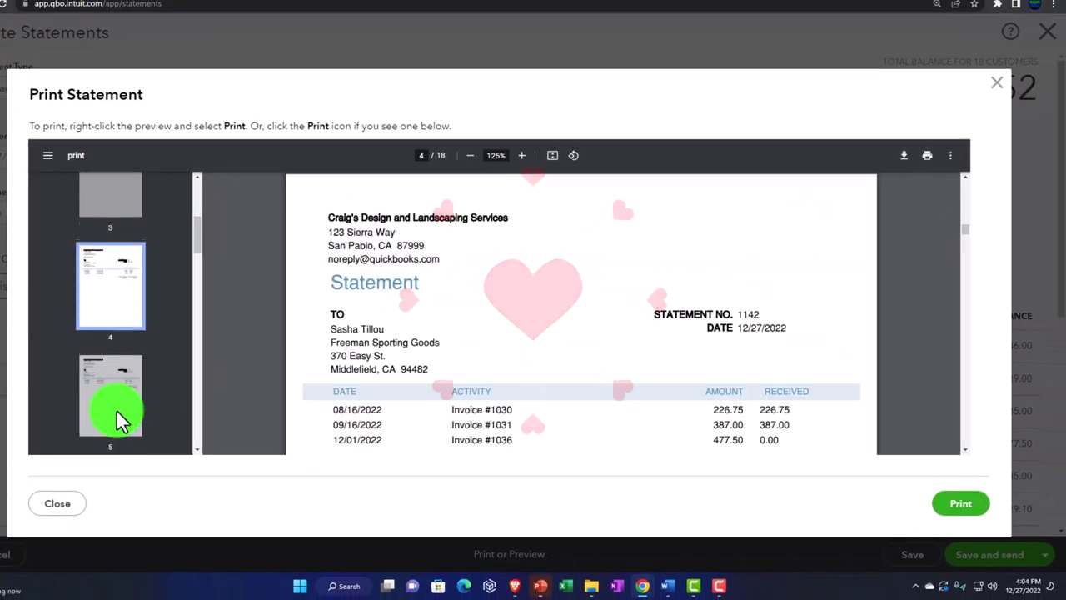
click(116, 409)
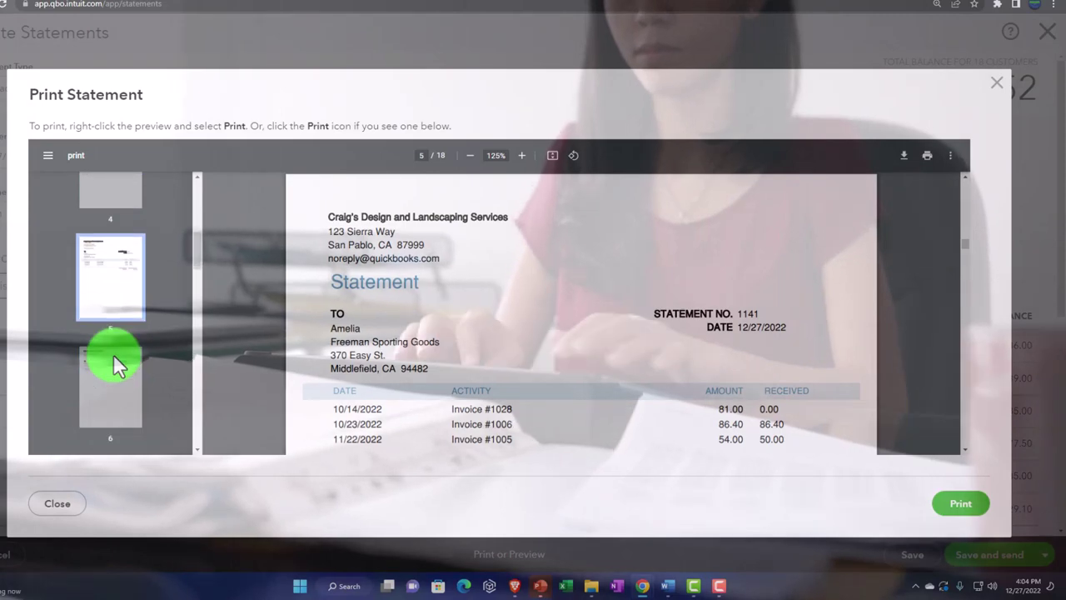
scroll(114, 354, down, 1)
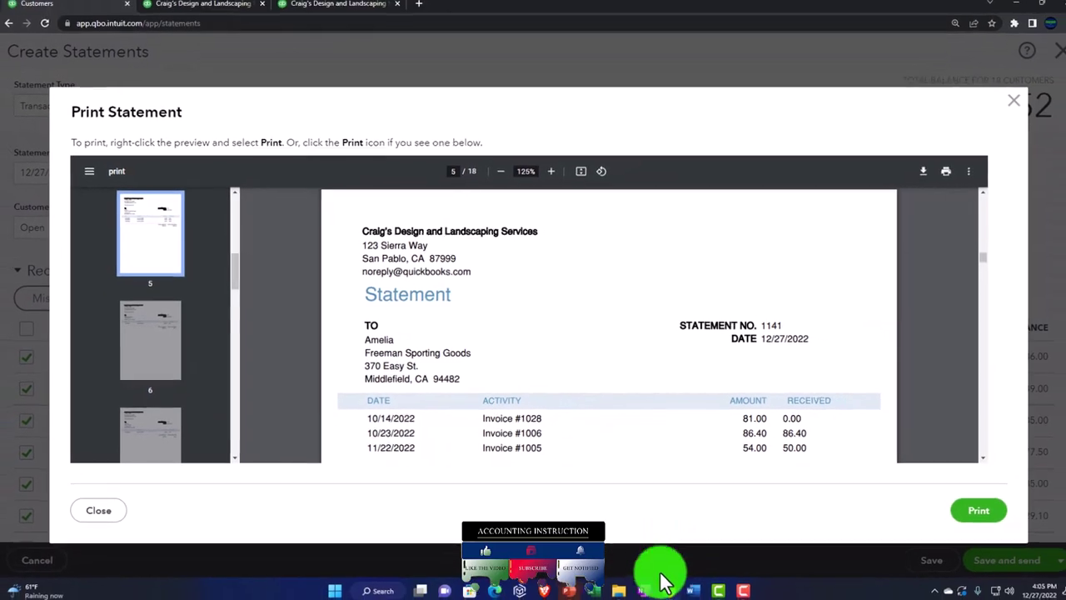
click(999, 116)
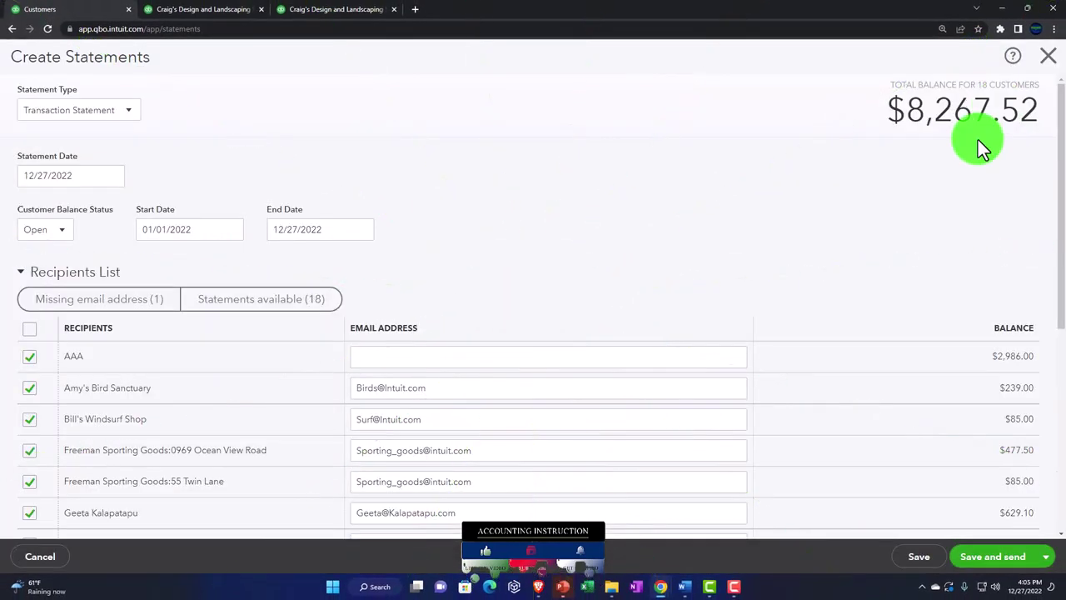
Step: Exit statement creation and open customer AAA's invoice dated 12/25/2022
click(1048, 56)
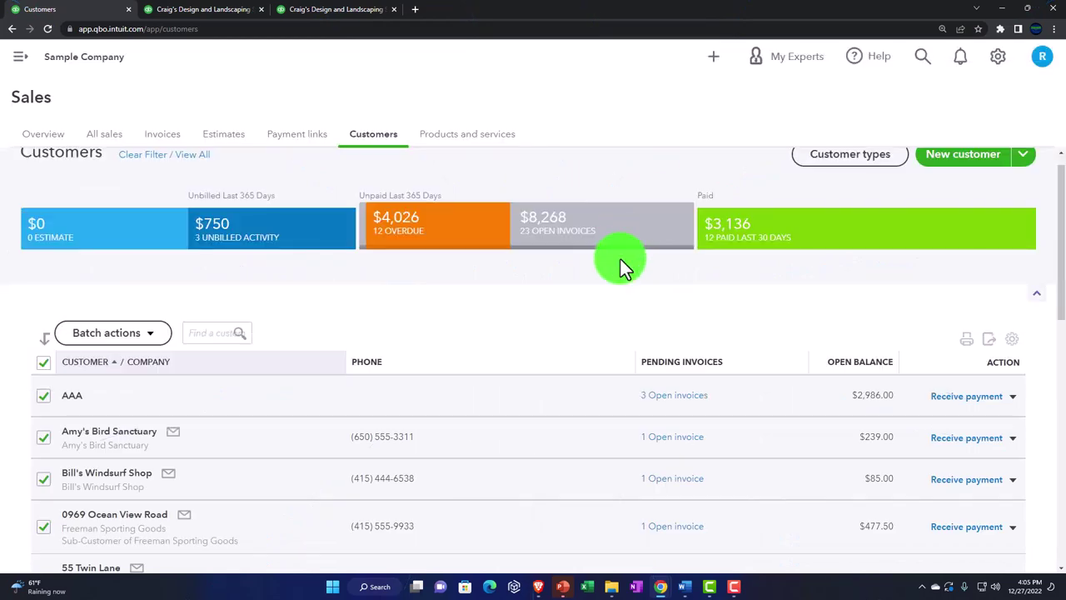
click(80, 395)
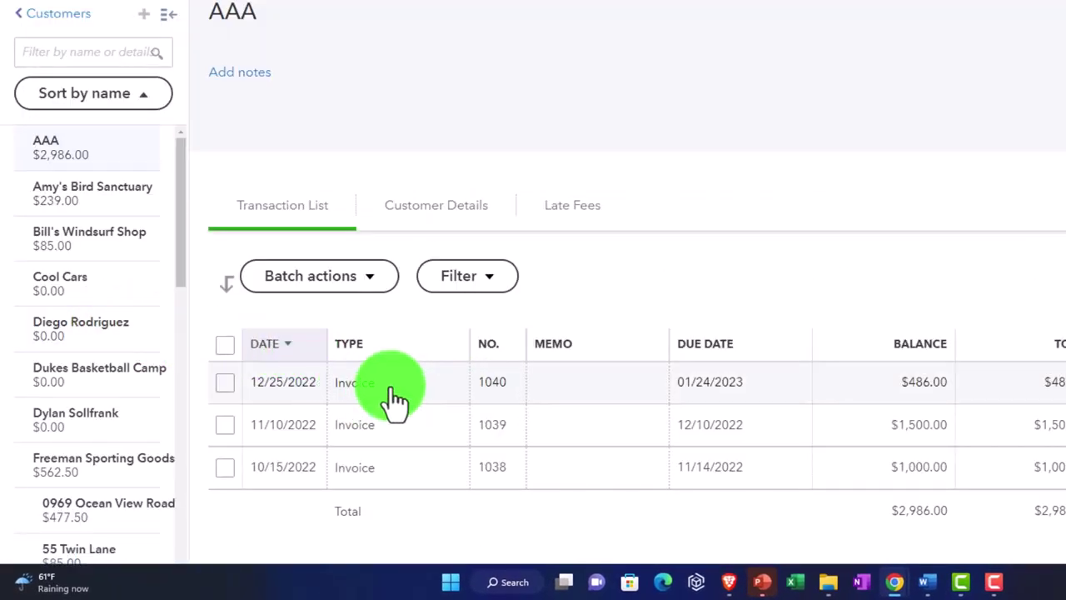
click(393, 399)
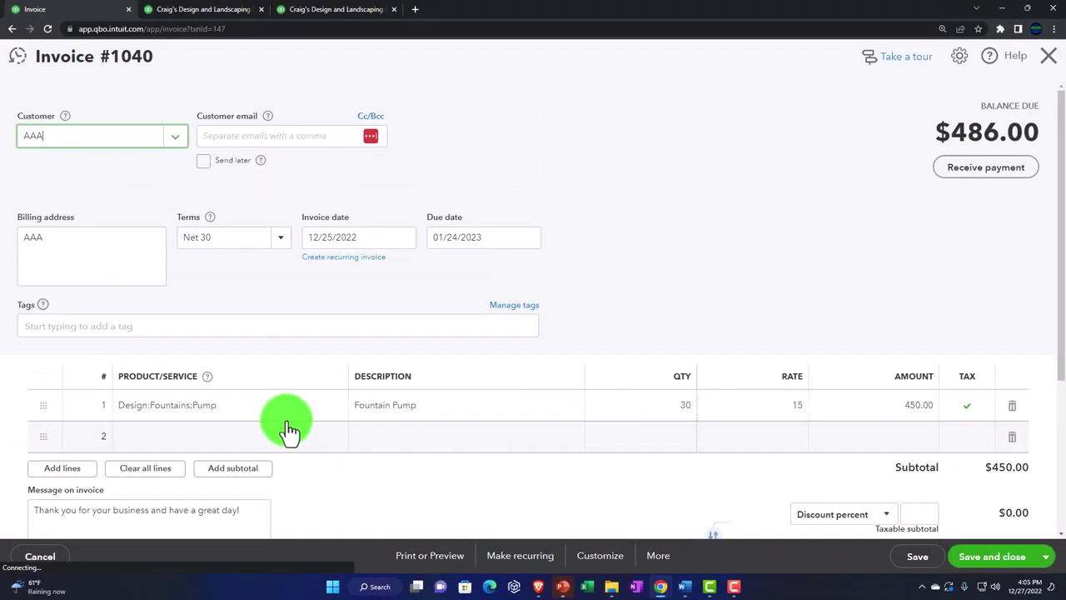
Step: Add the Rock Fountain product as the second line of customer AAA's invoice
click(189, 443)
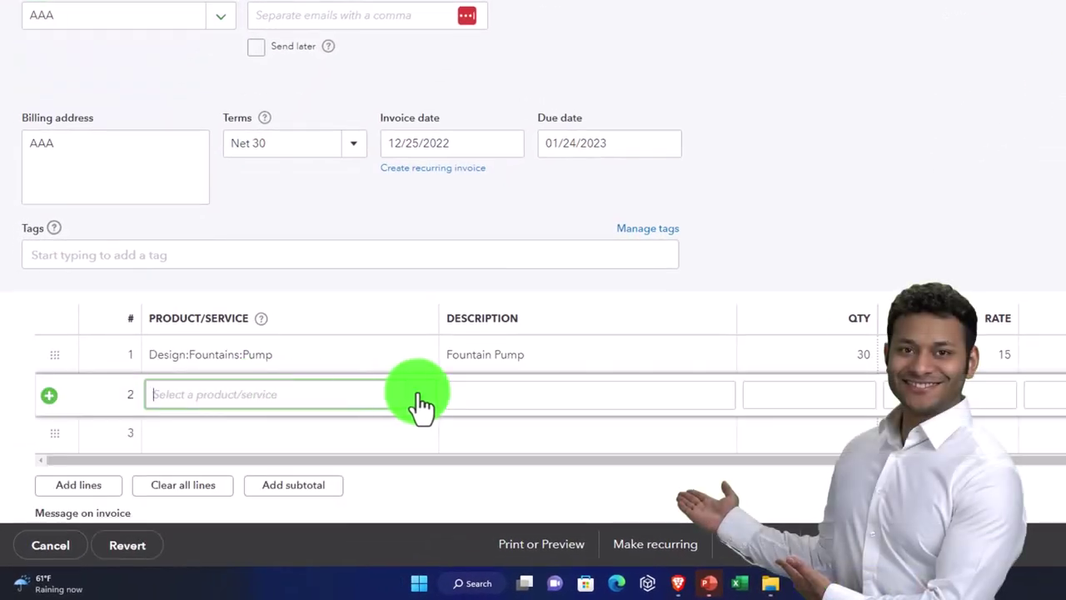
click(421, 404)
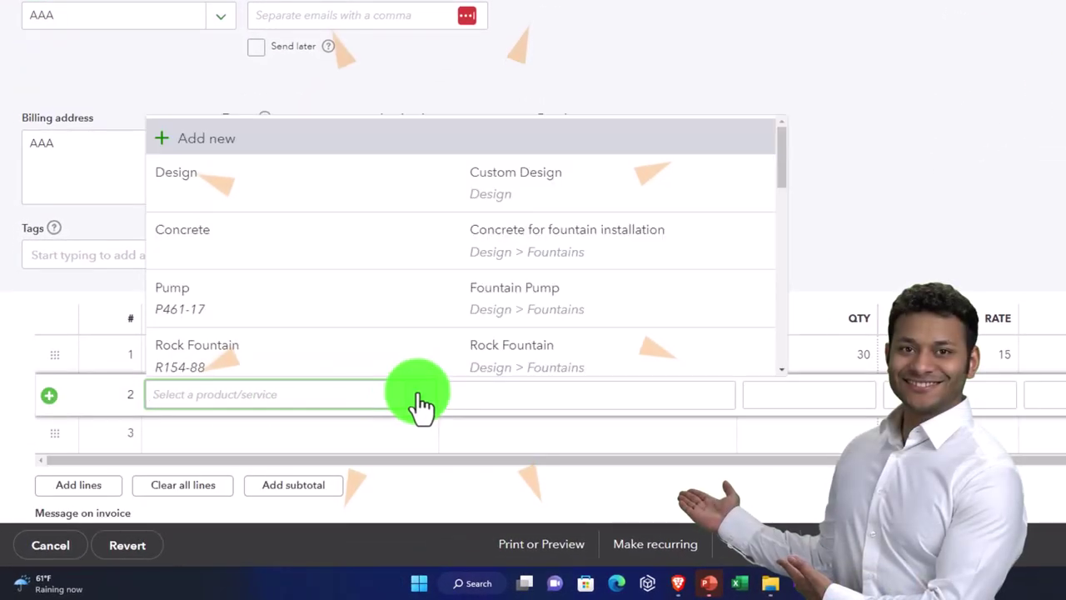
click(373, 360)
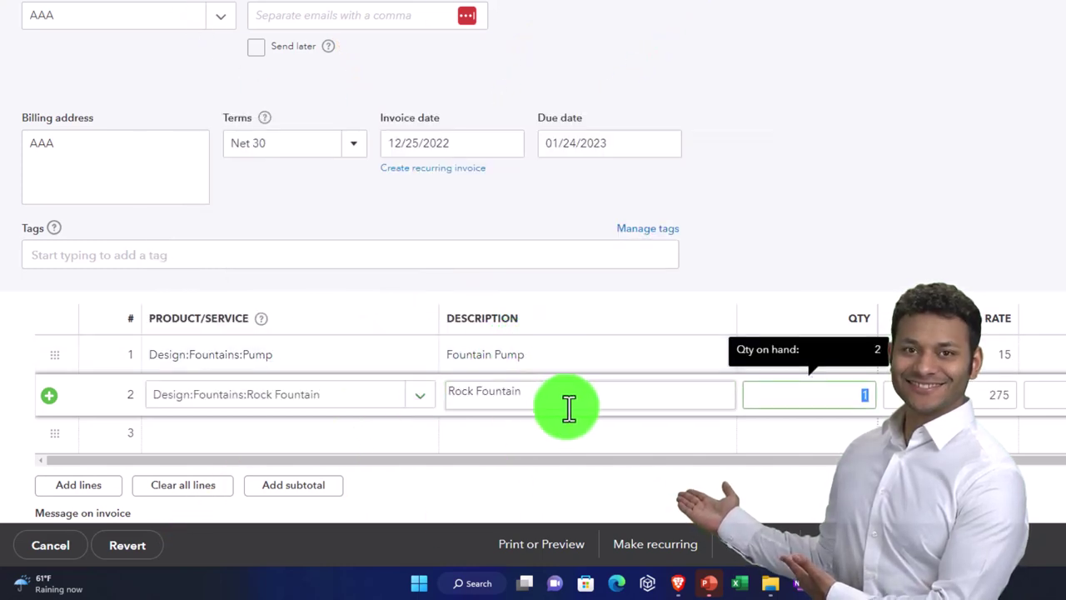
Step: Add a third invoice line for Design:Services at a rate of 20, and save and close the invoice
click(221, 438)
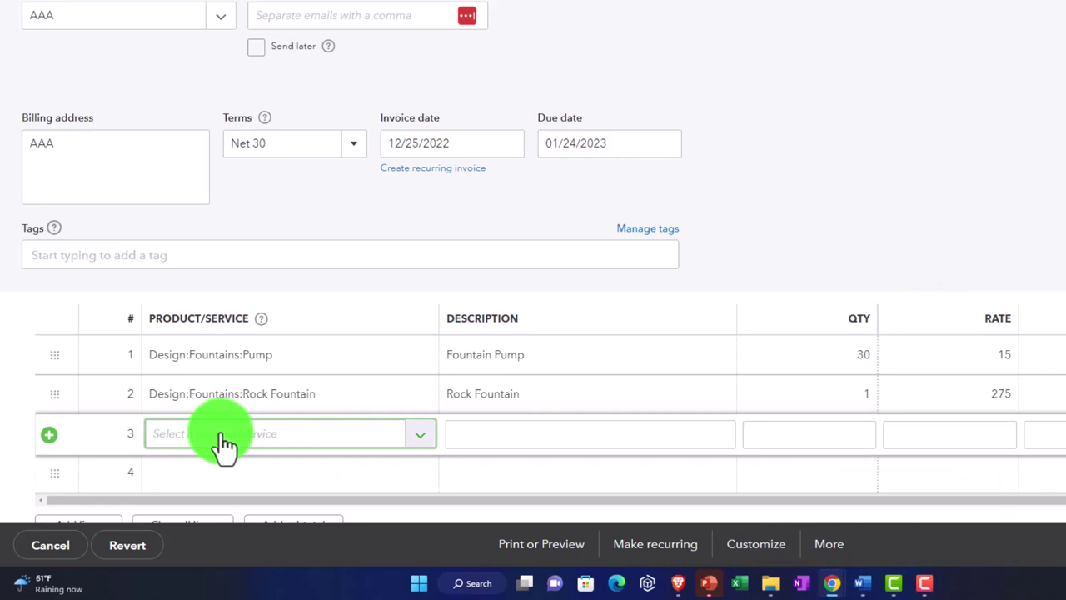
text(ser)
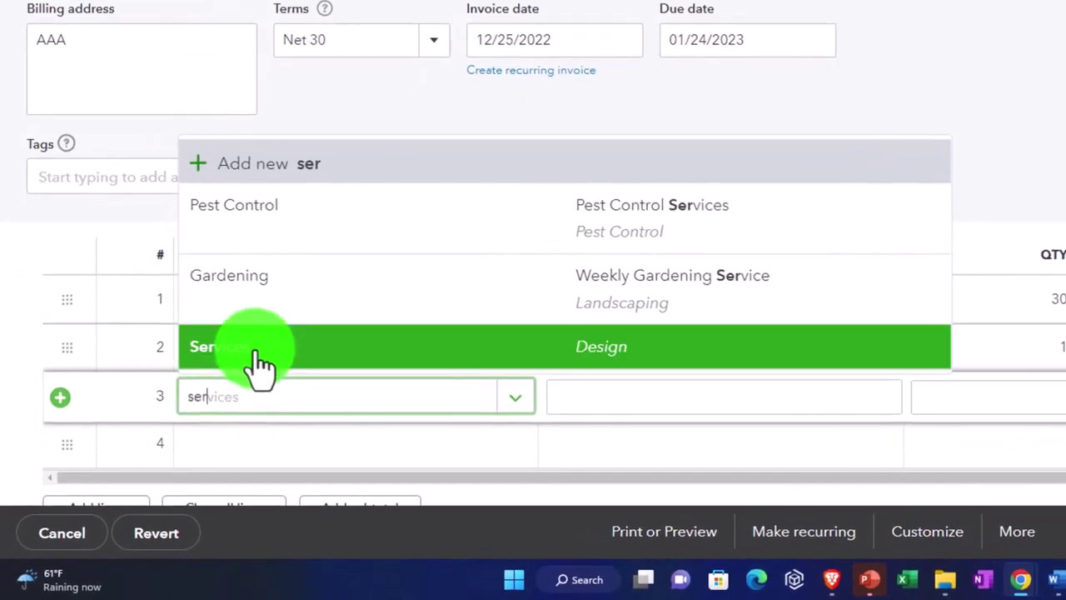
click(260, 357)
key(Tab)
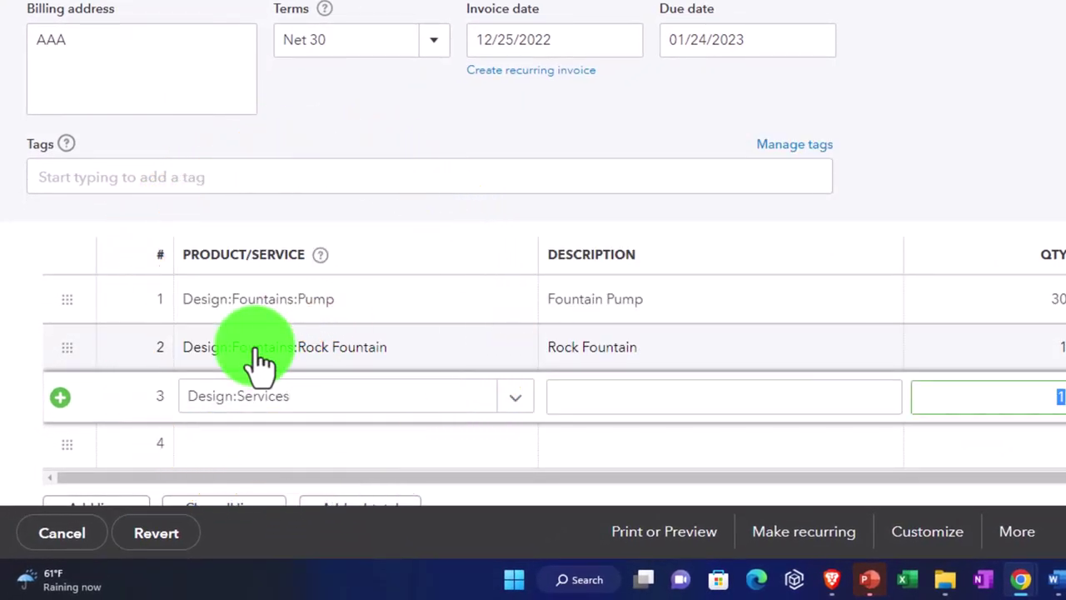
key(Tab)
text(20)
key(Tab)
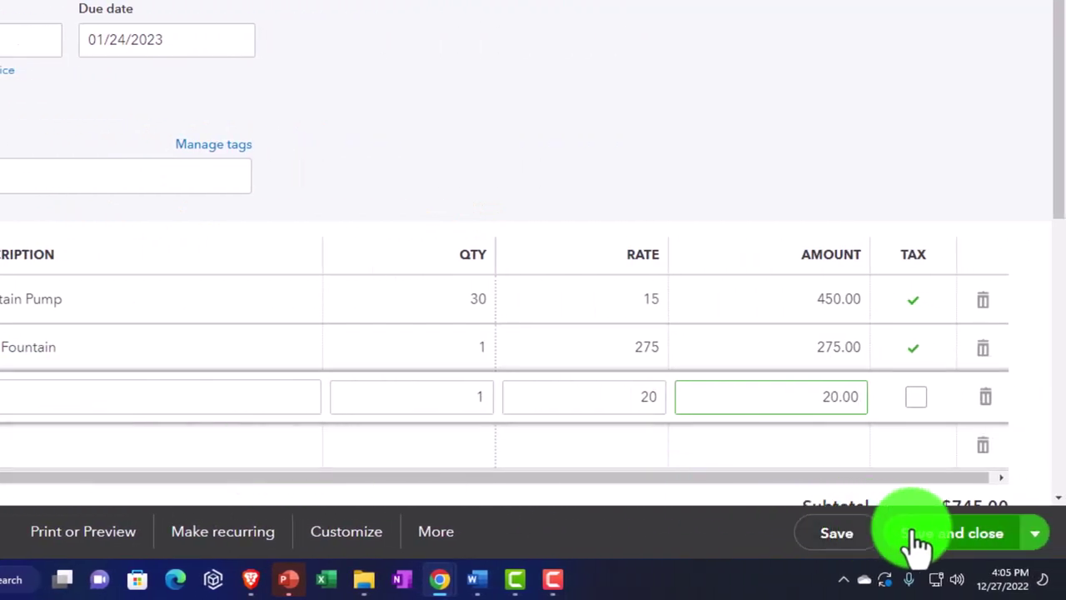
click(919, 543)
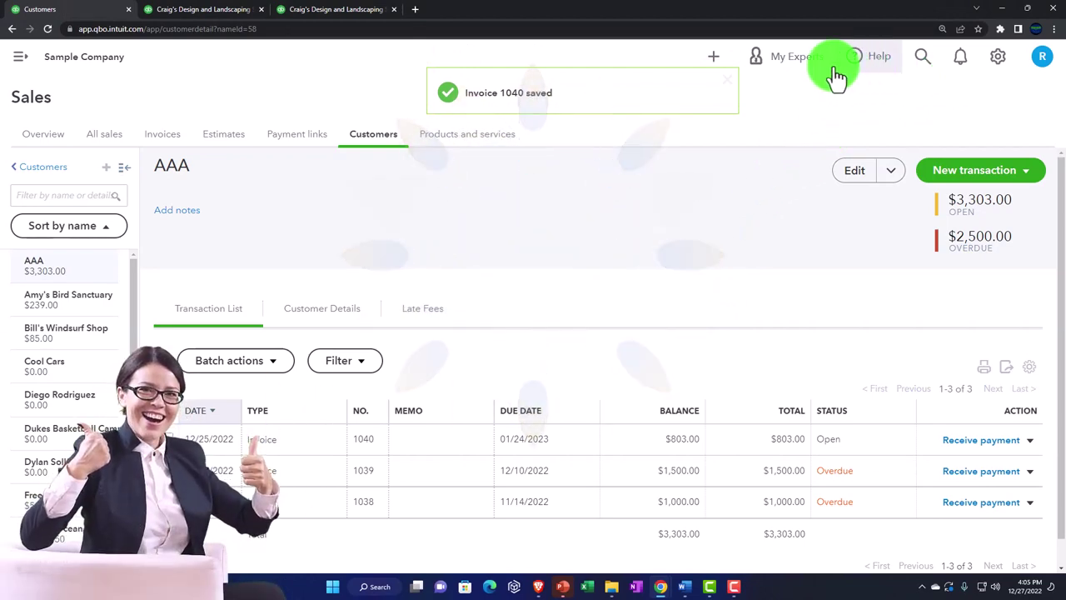
Step: Start creating statements, preview customer AAA's Transaction Statement for the default date range, and close the preview
click(712, 58)
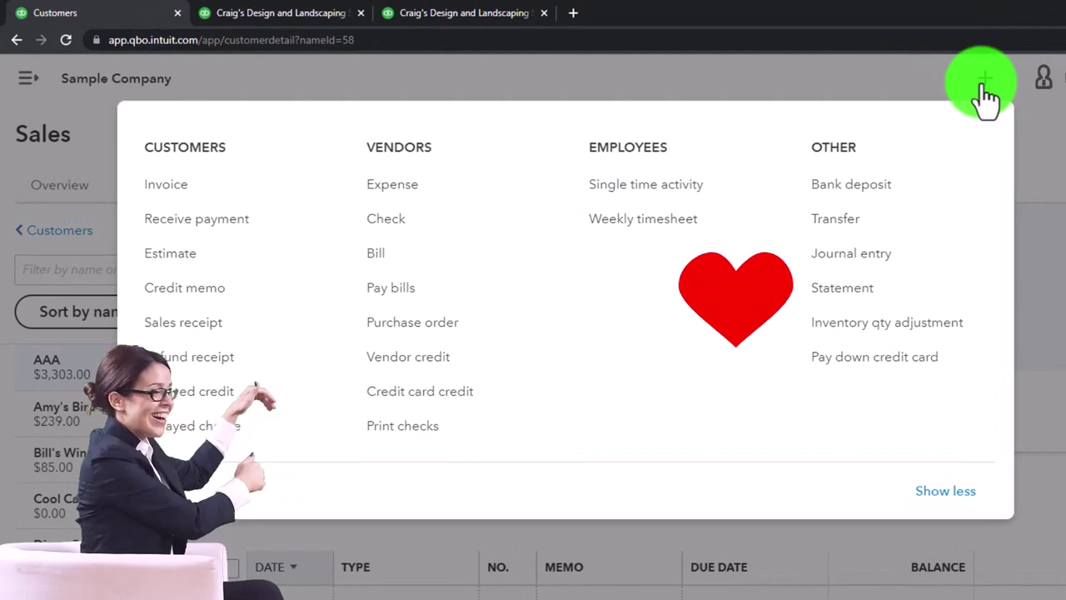
click(843, 287)
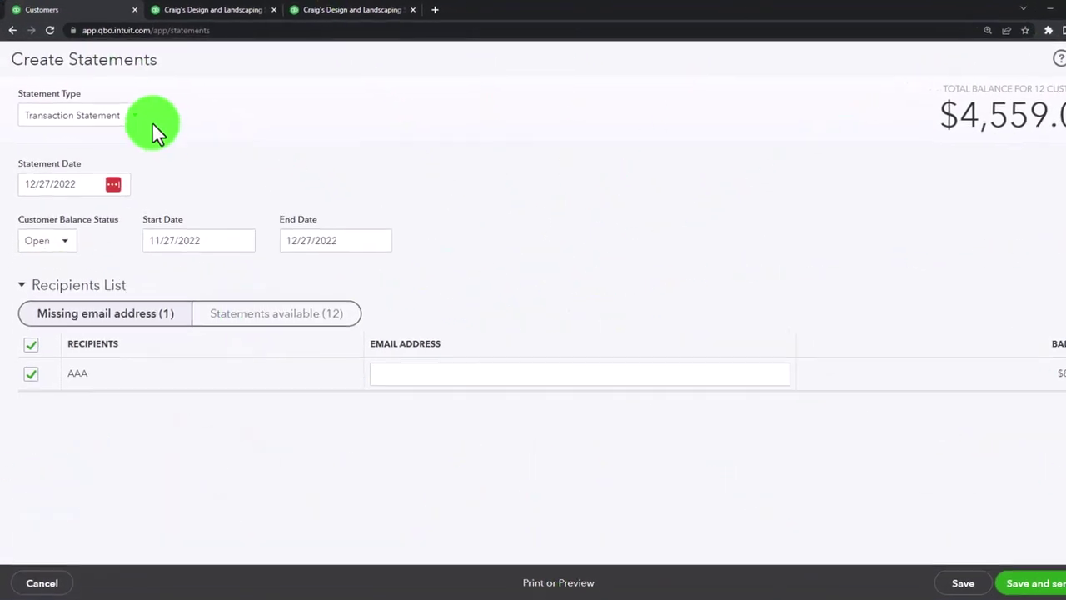
click(120, 121)
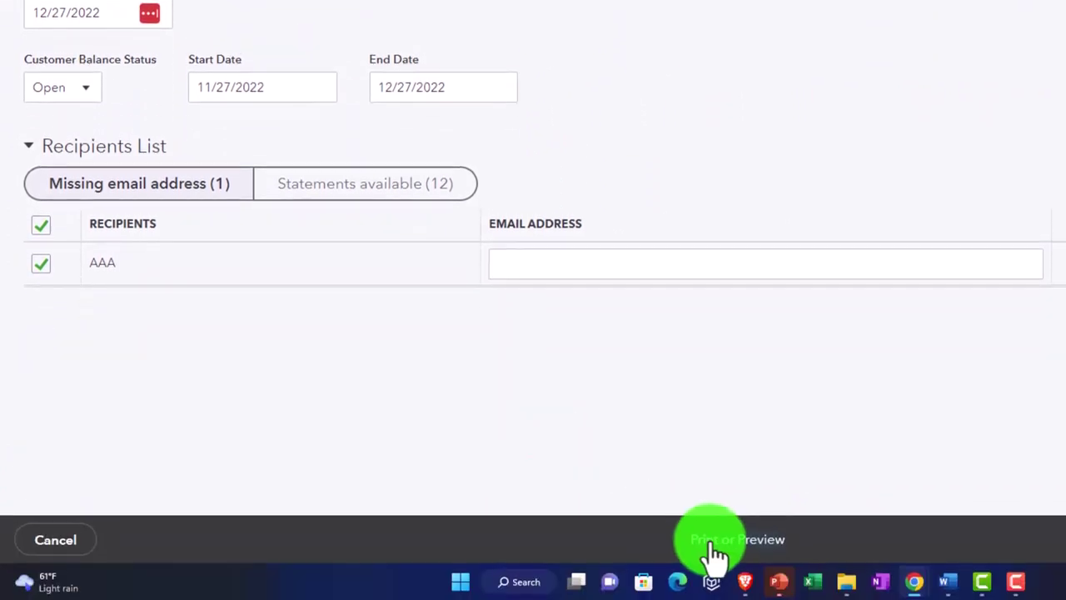
click(714, 550)
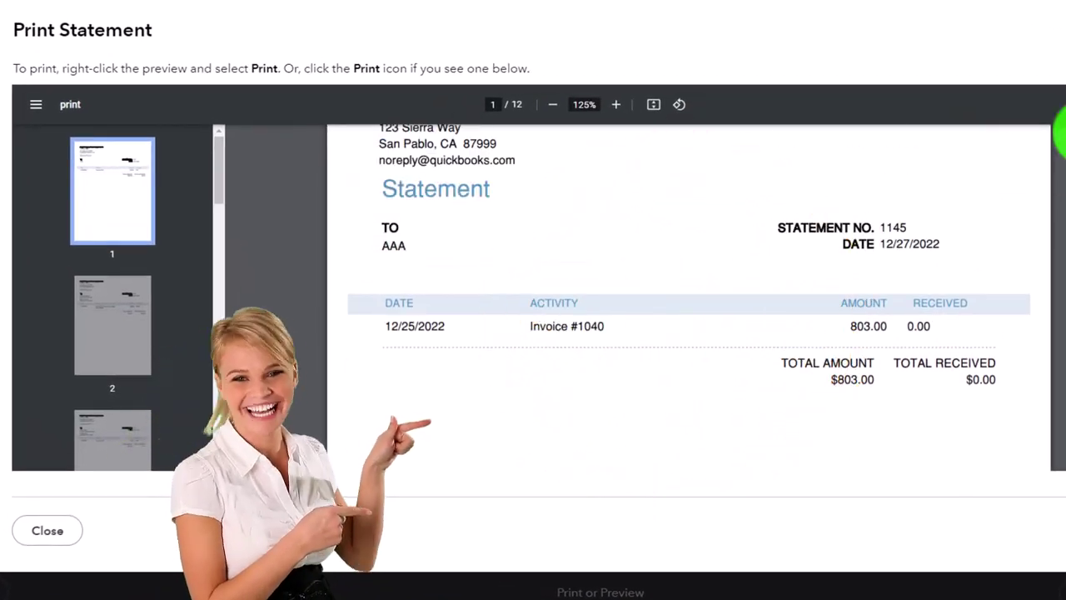
click(47, 530)
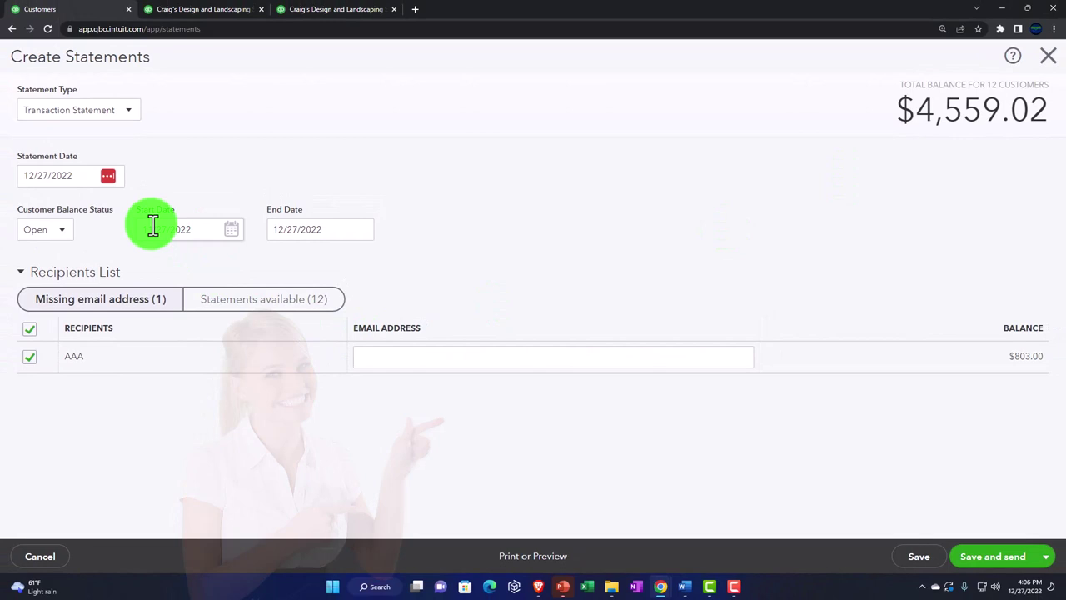
Step: Set the statement start date to 01/01/2022 and apply the new date range
click(167, 231)
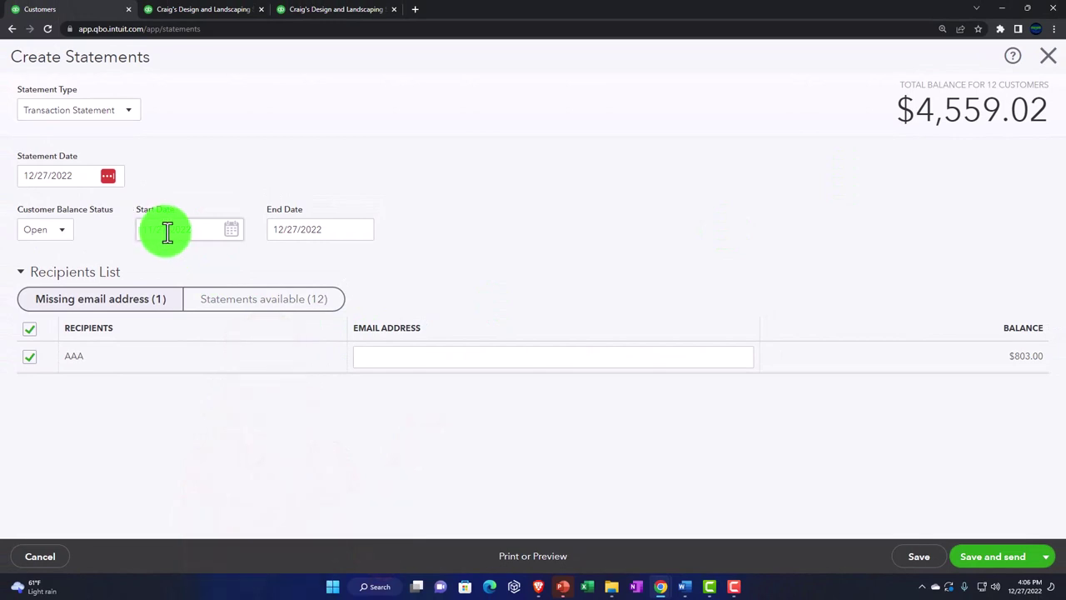
key(Right)
key(Left)
key(Left)
key(Left)
key(Left)
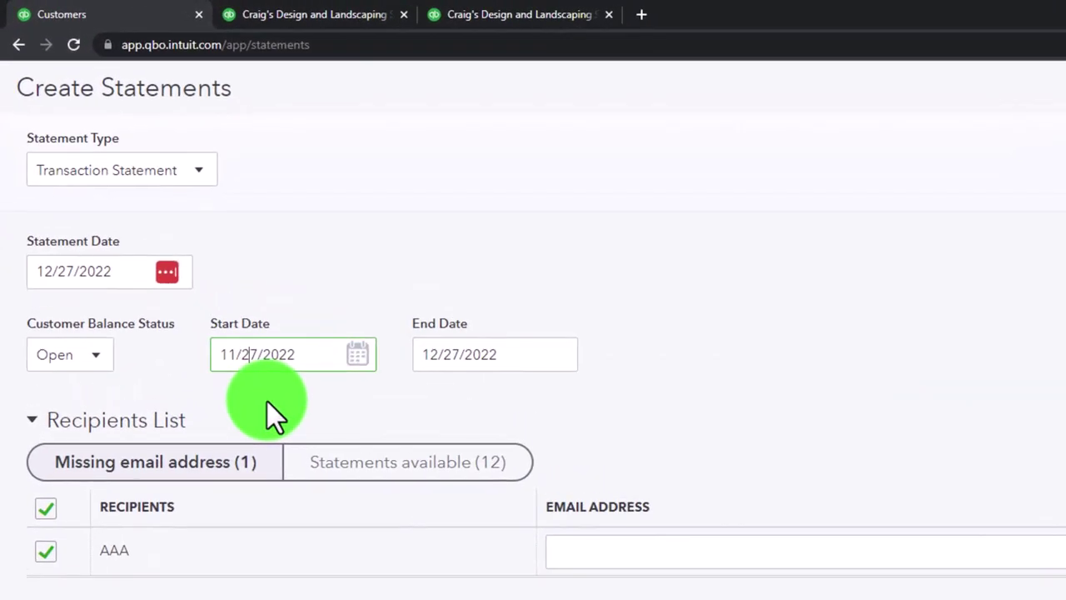
key(BackSpace)
key(BackSpace)
key(BackSpace)
key(BackSpace)
key(BackSpace)
key(BackSpace)
text(01)
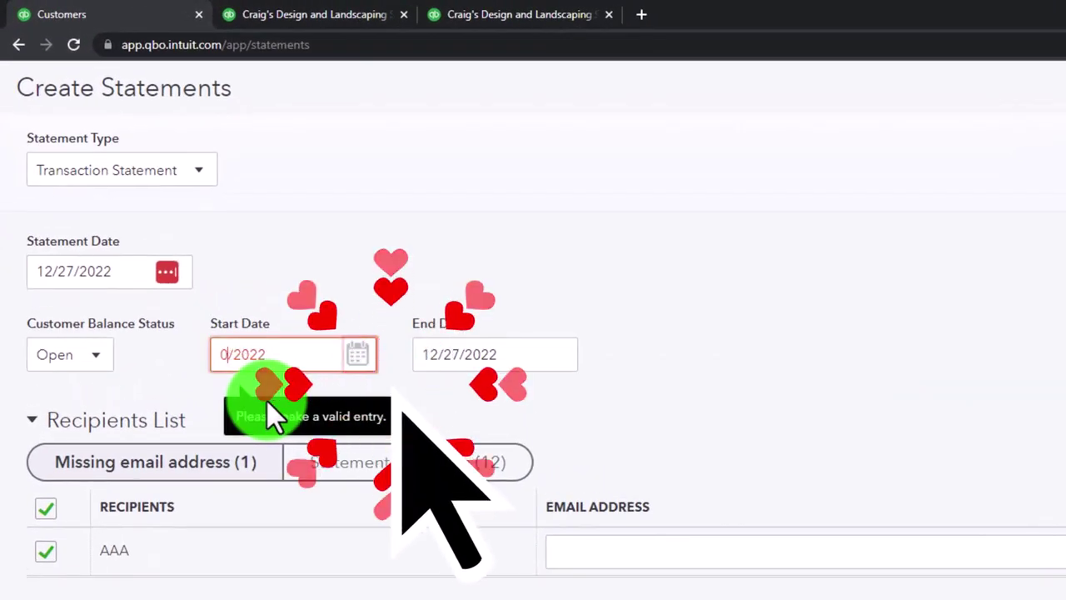
text(/)
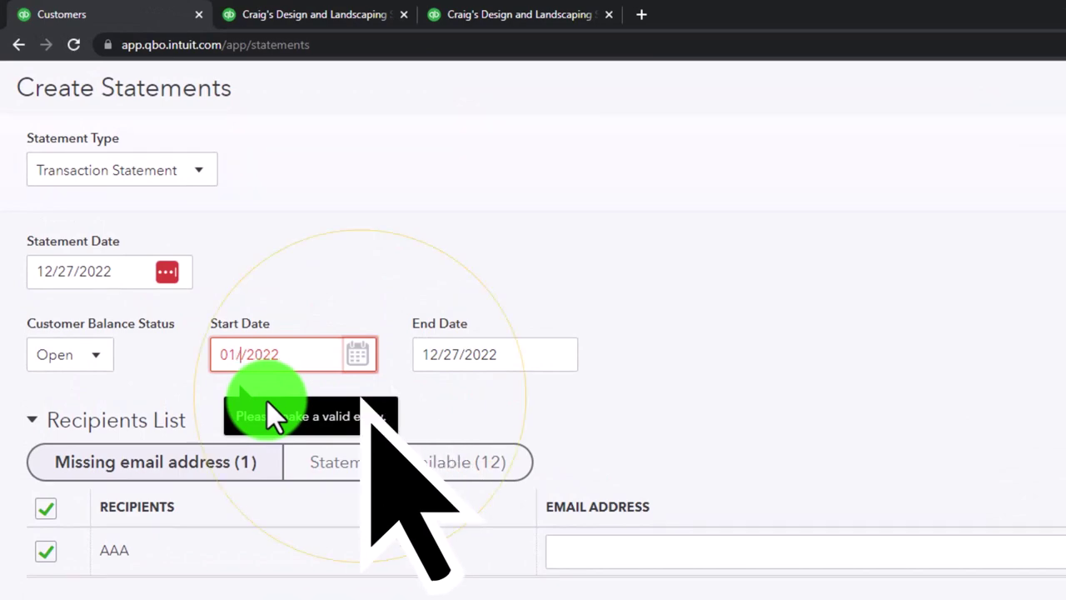
text(01/0)
key(Tab)
click(84, 406)
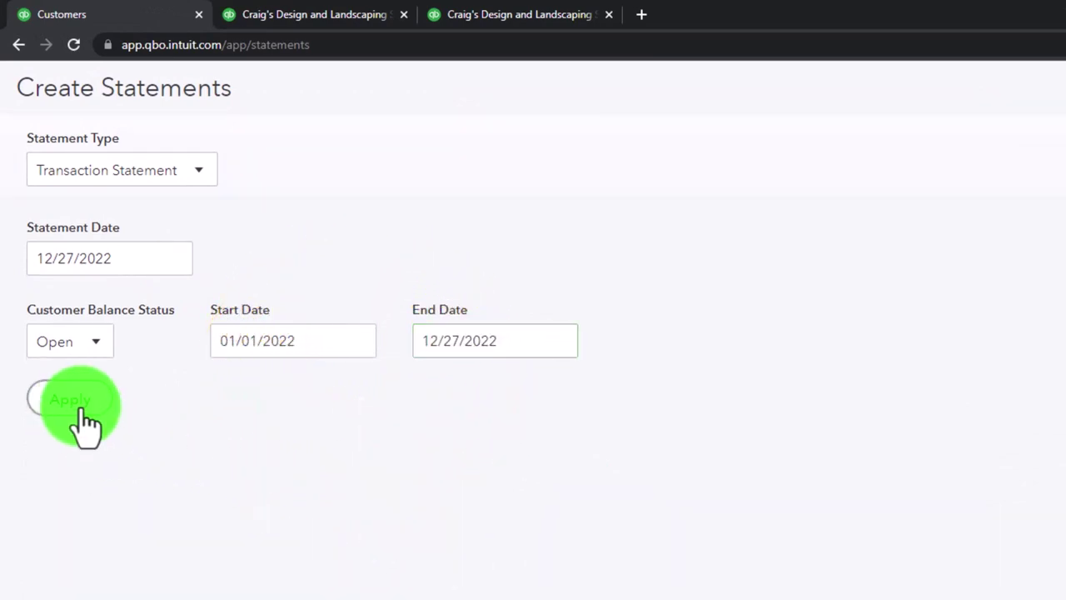
Step: Preview the Transaction Statements, examine the invoices and totals listed for customer AAA, and close the preview
click(533, 557)
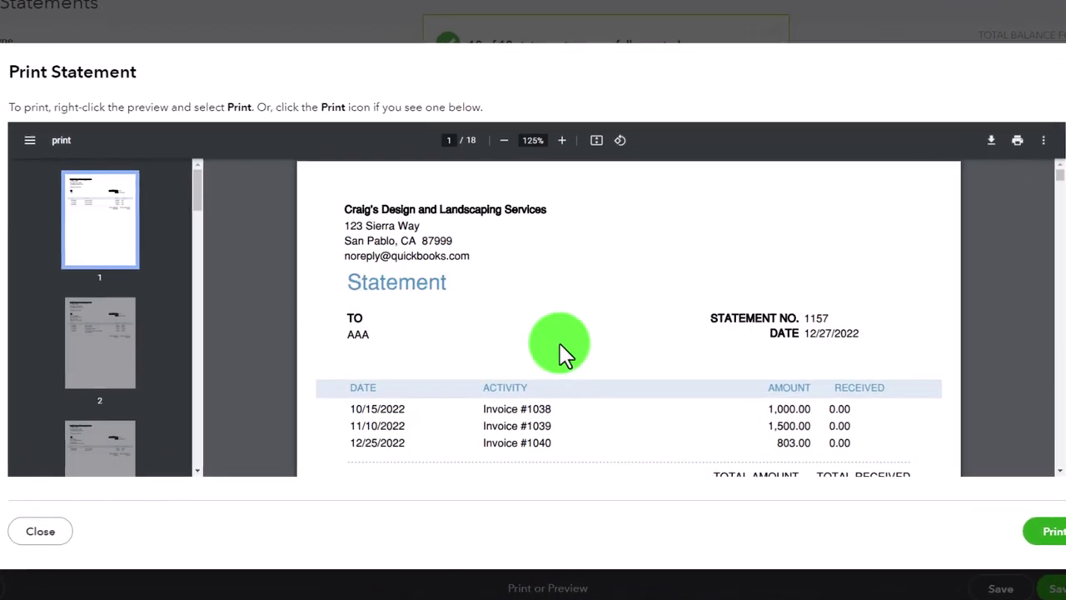
scroll(556, 350, down, 1)
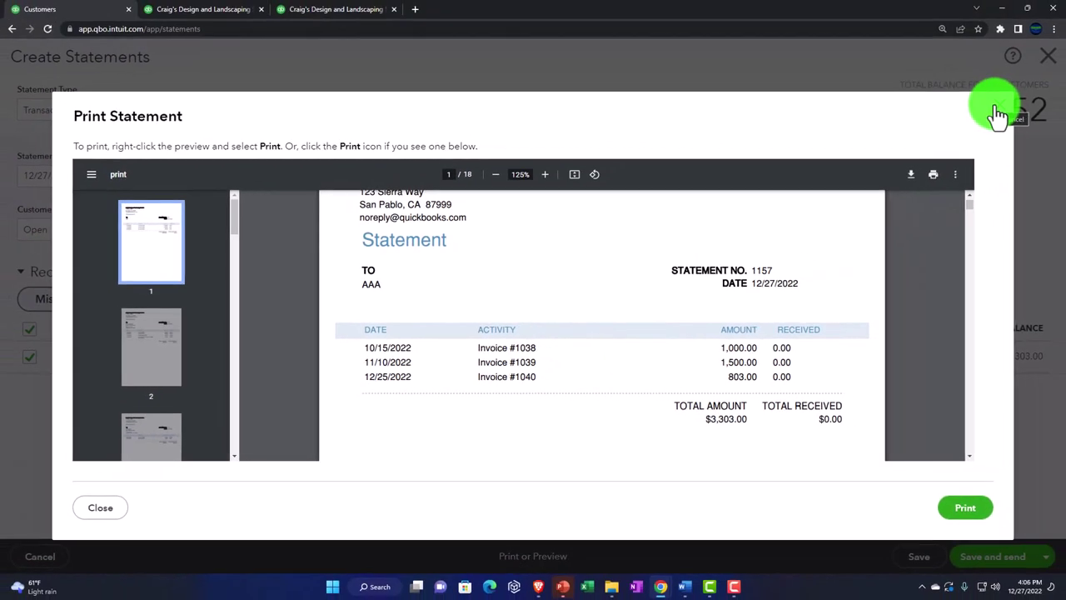
click(999, 115)
Step: Apply the Open Item (Last 365 days) statement type and examine customer AAA's invoices and open amounts in the statement preview
click(129, 113)
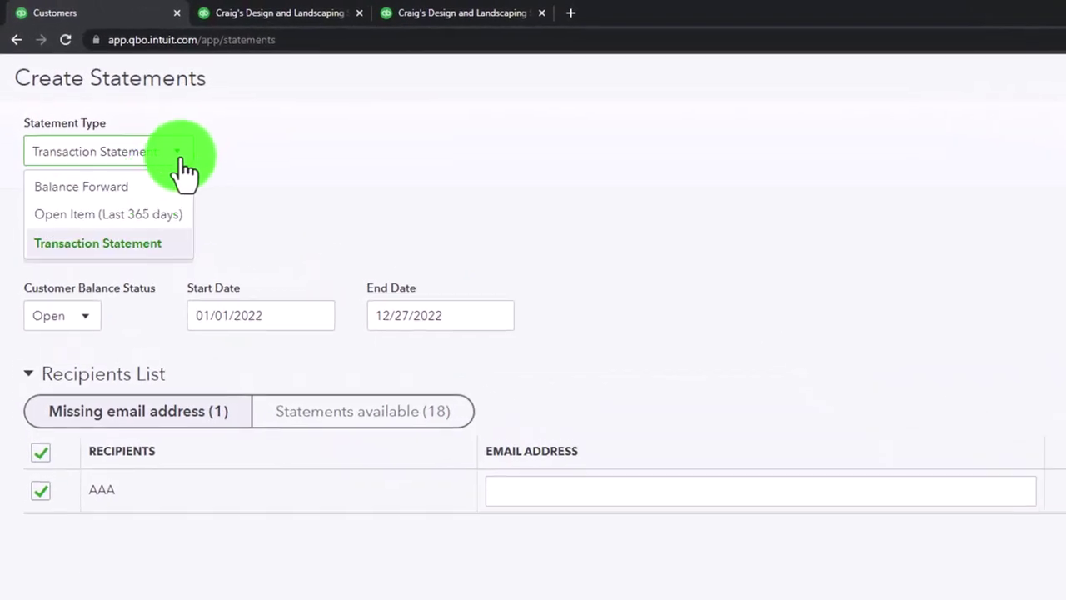
click(117, 217)
click(81, 363)
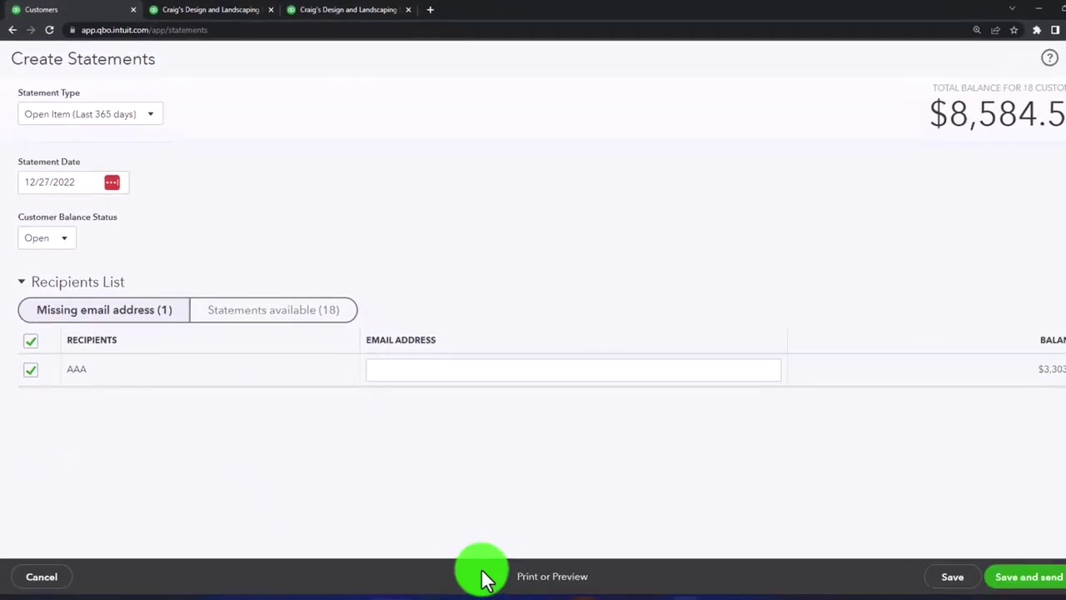
click(518, 557)
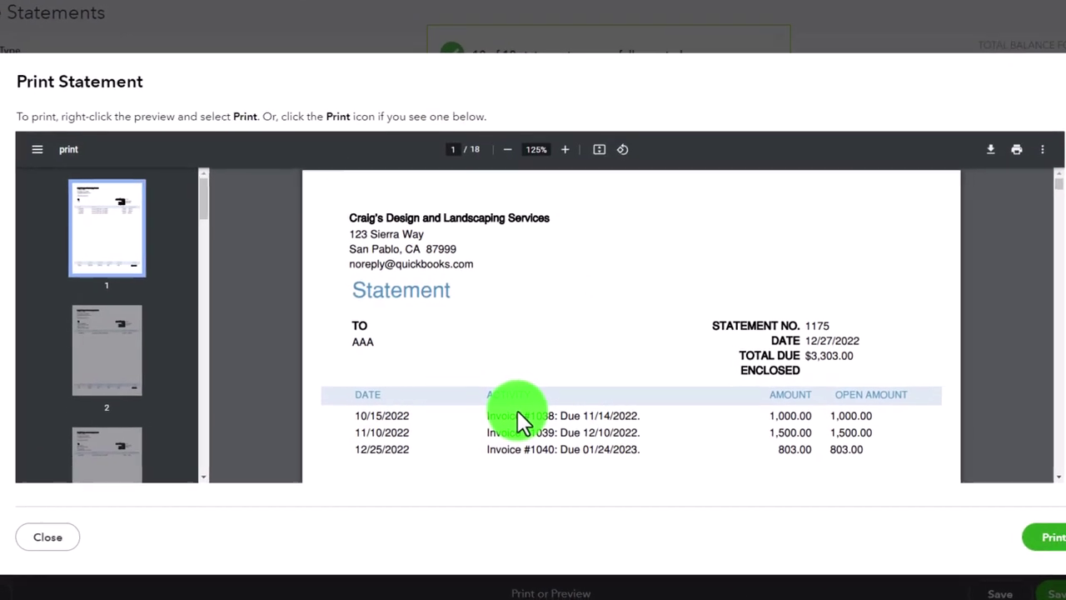
scroll(517, 417, down, 1)
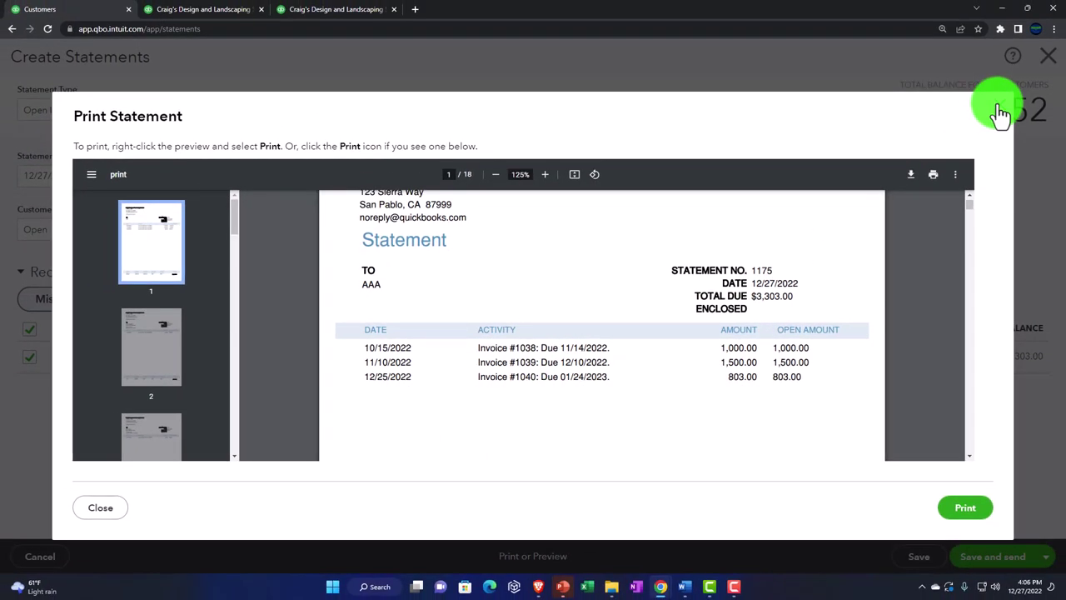
click(997, 110)
Step: Apply the Balance Forward statement type and examine customer AAA's forwarded and running balances in the statement preview
click(145, 111)
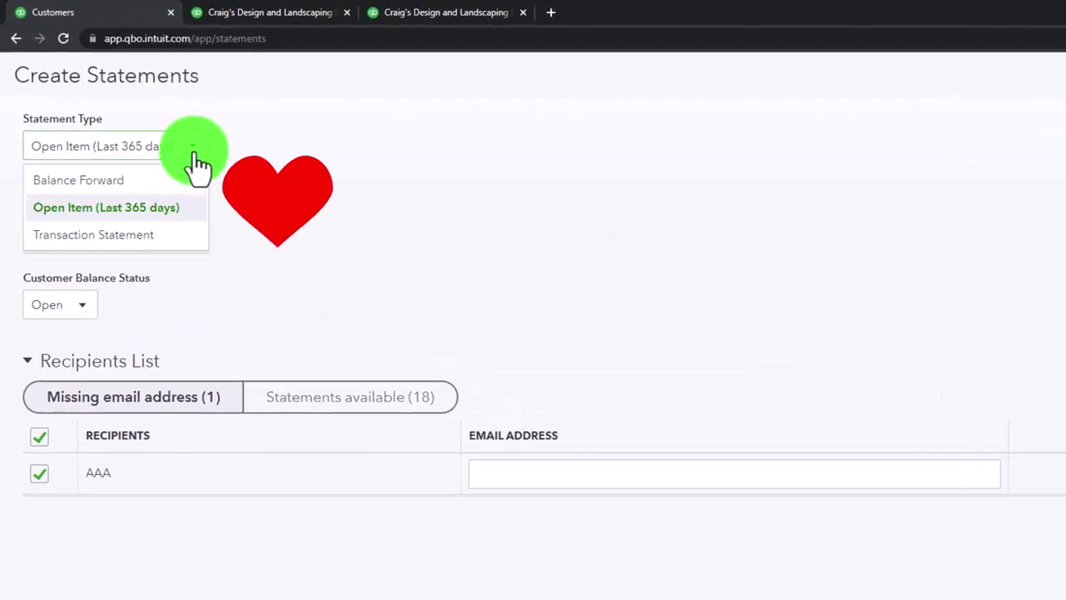
click(142, 182)
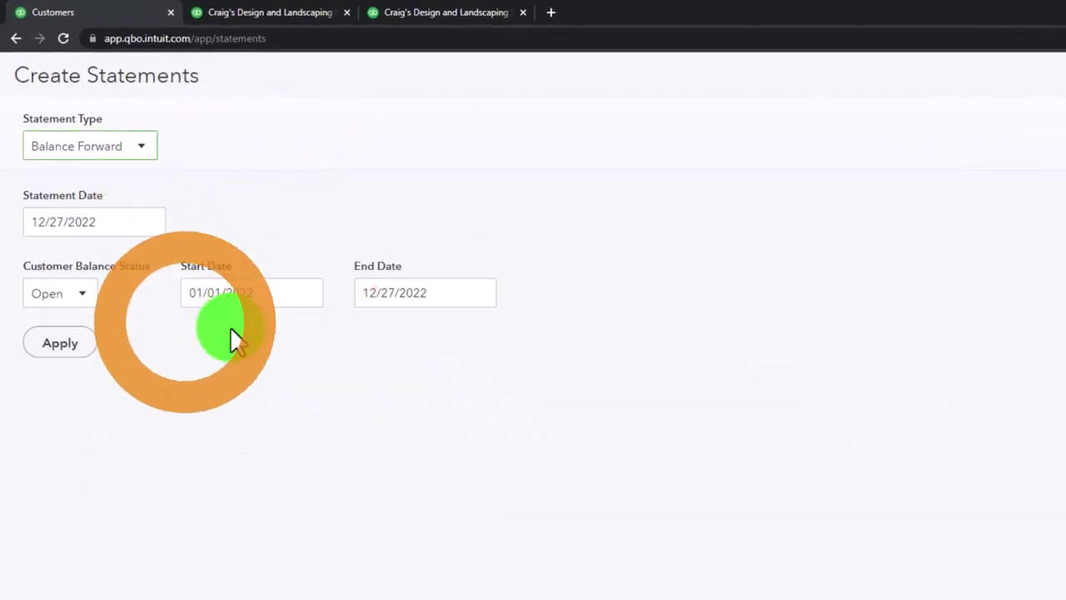
click(60, 343)
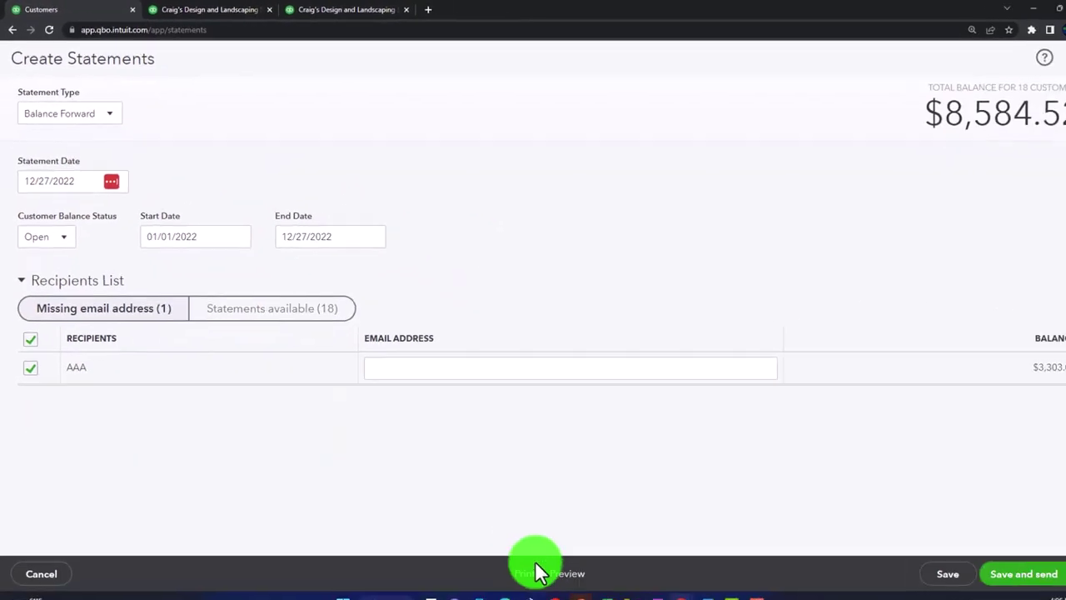
click(540, 563)
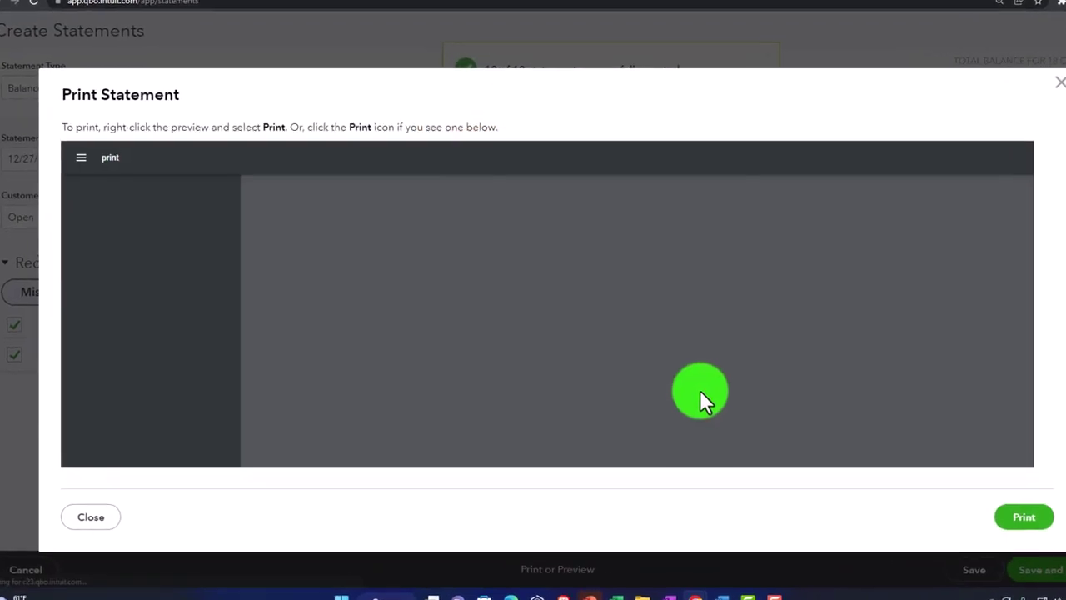
scroll(778, 390, down, 2)
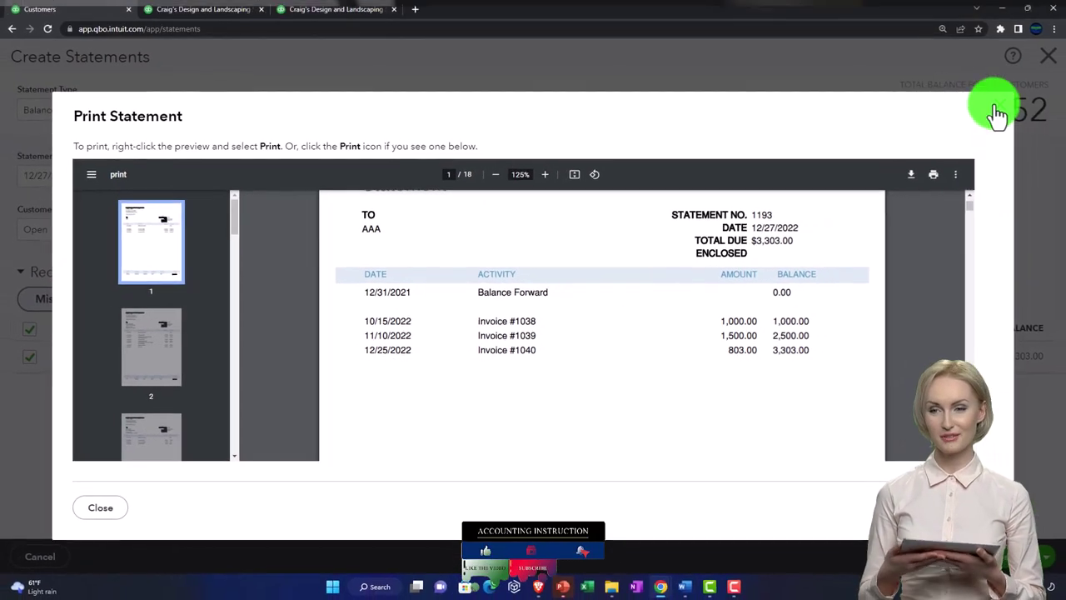
click(997, 114)
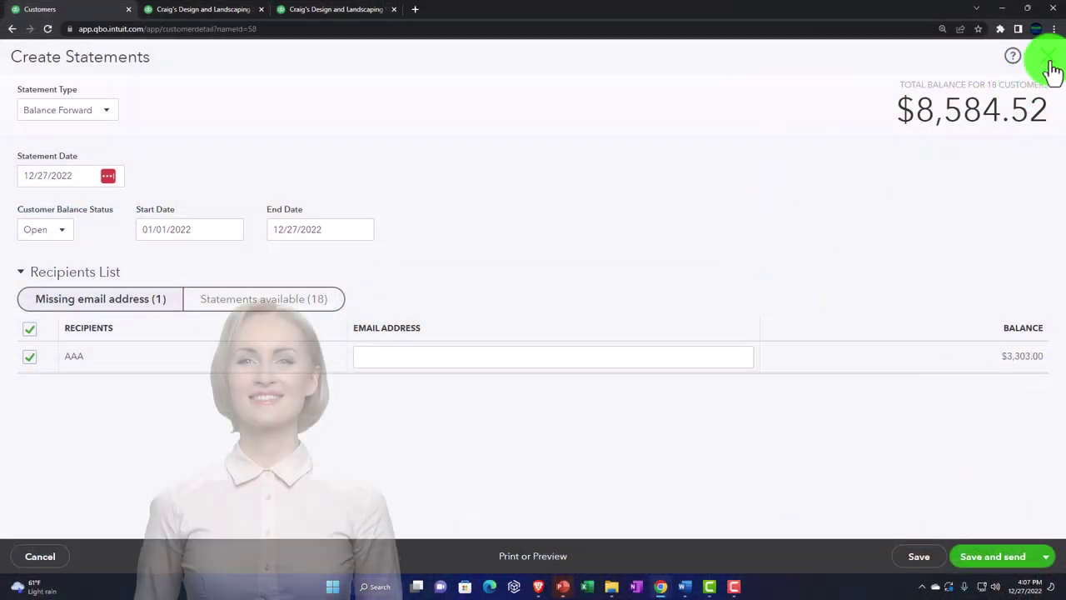
Step: Exit statement creation and open the reminder email for customer AAA's 12/25/2022 invoice to review its recipient, subject and message fields
click(1052, 70)
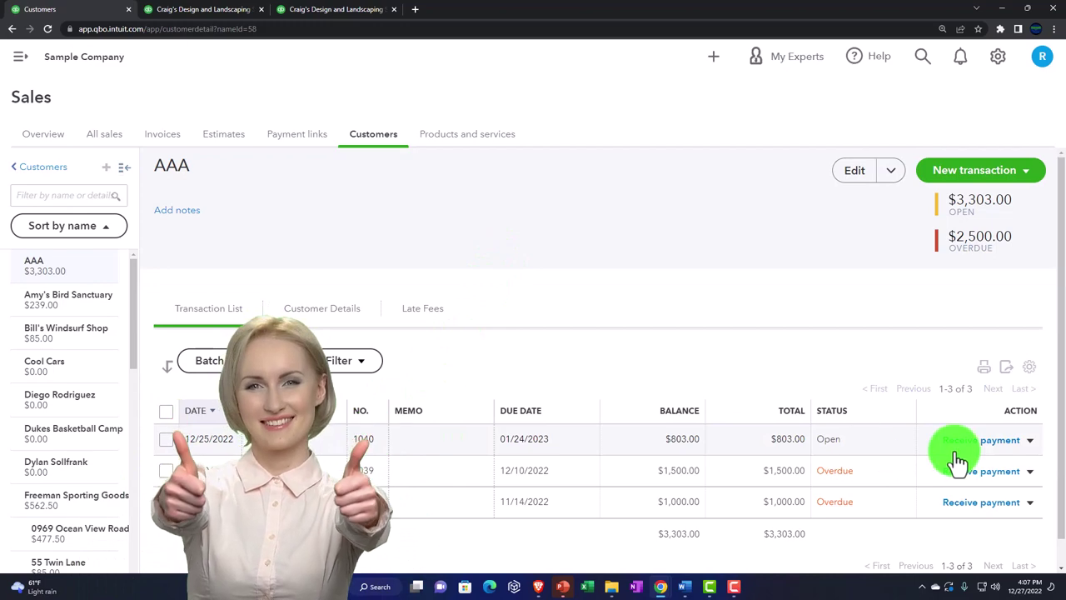
click(1032, 441)
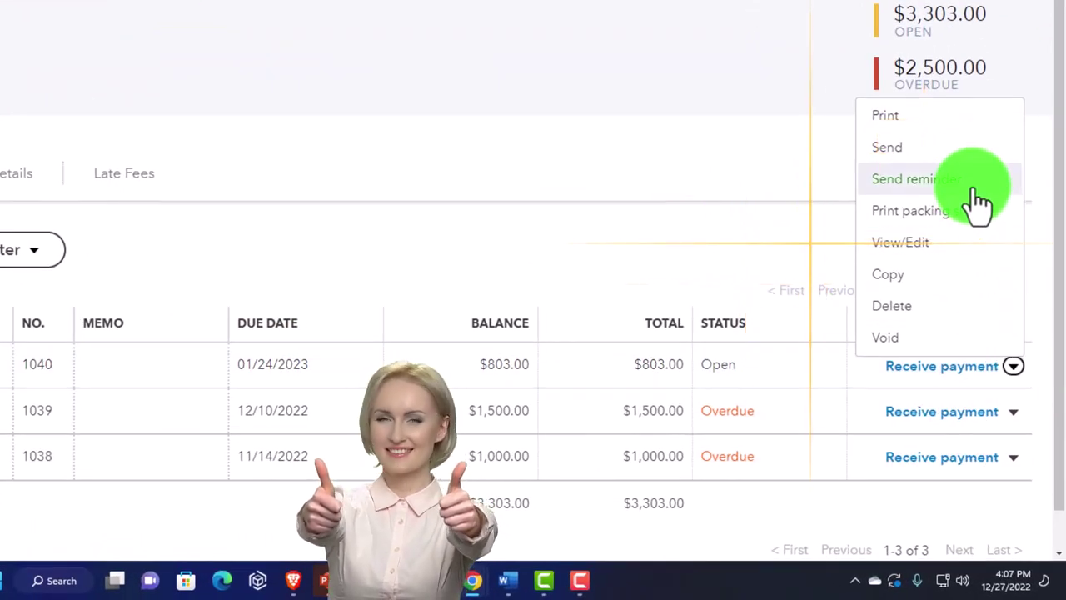
click(976, 200)
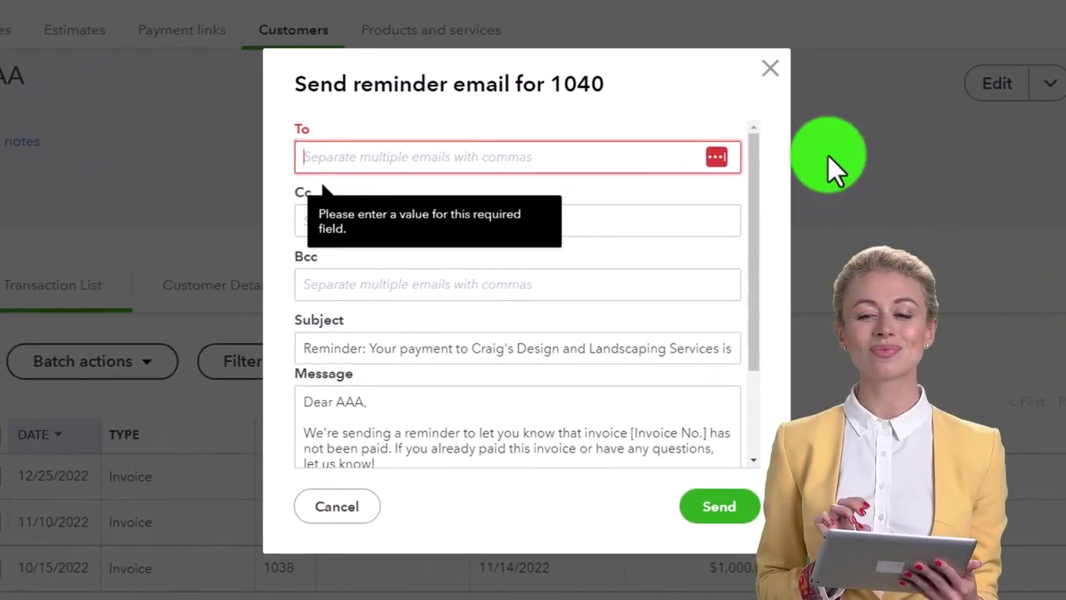
scroll(829, 133, down, 2)
scroll(562, 347, up, 2)
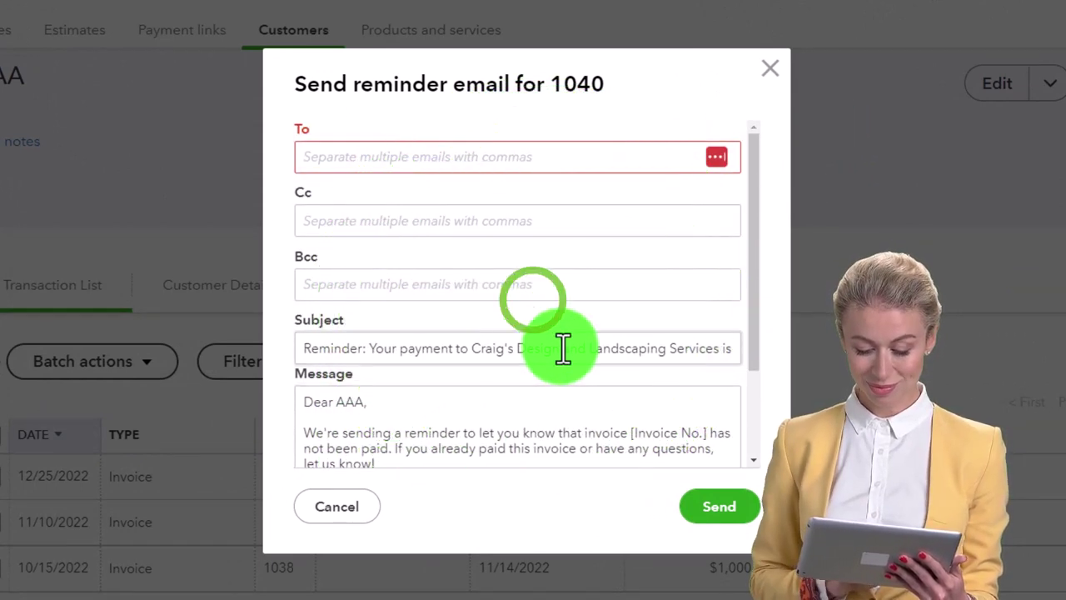
mouse_move(427, 166)
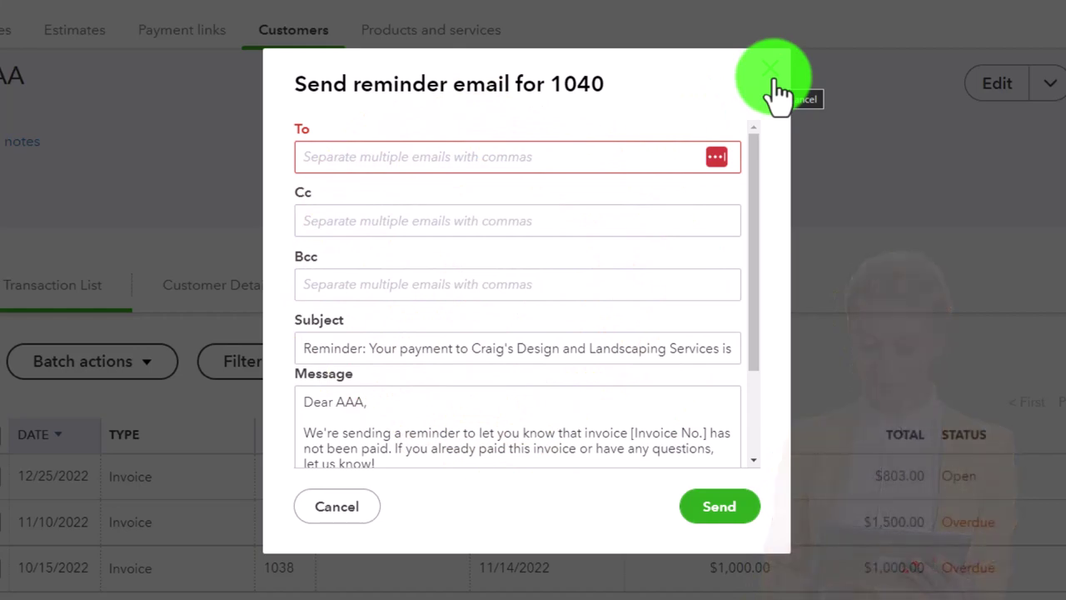
Step: Close the reminder email and locate the Statement option among the new transaction types
click(773, 84)
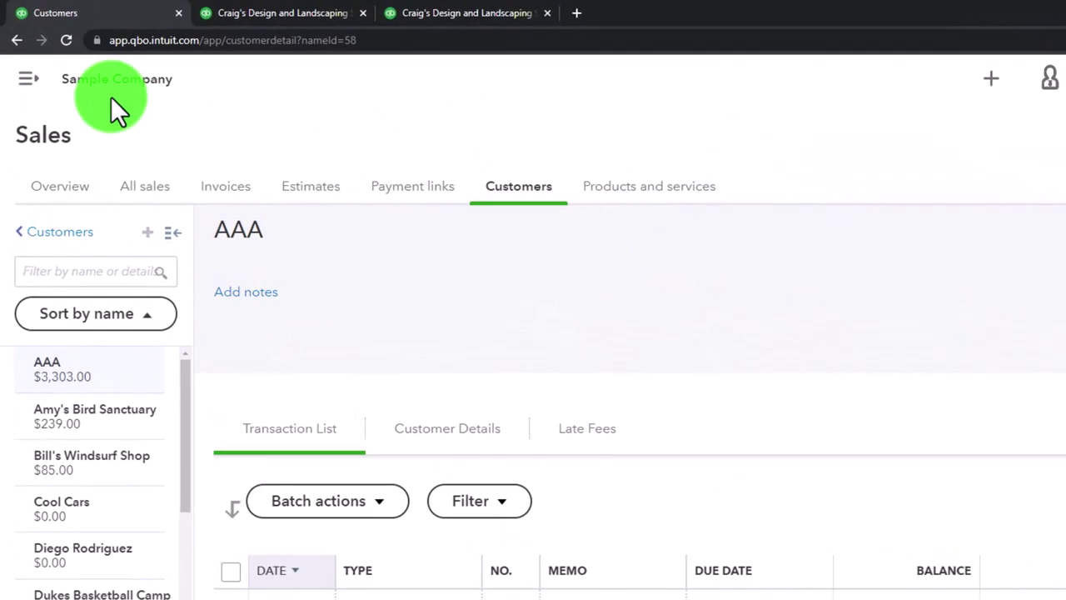
click(841, 90)
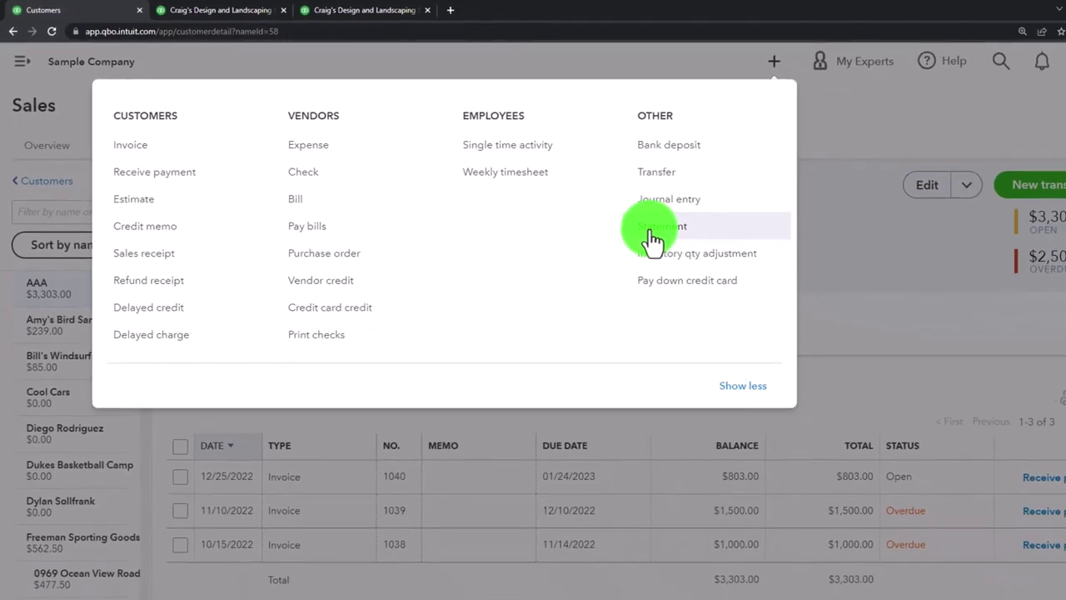
click(807, 301)
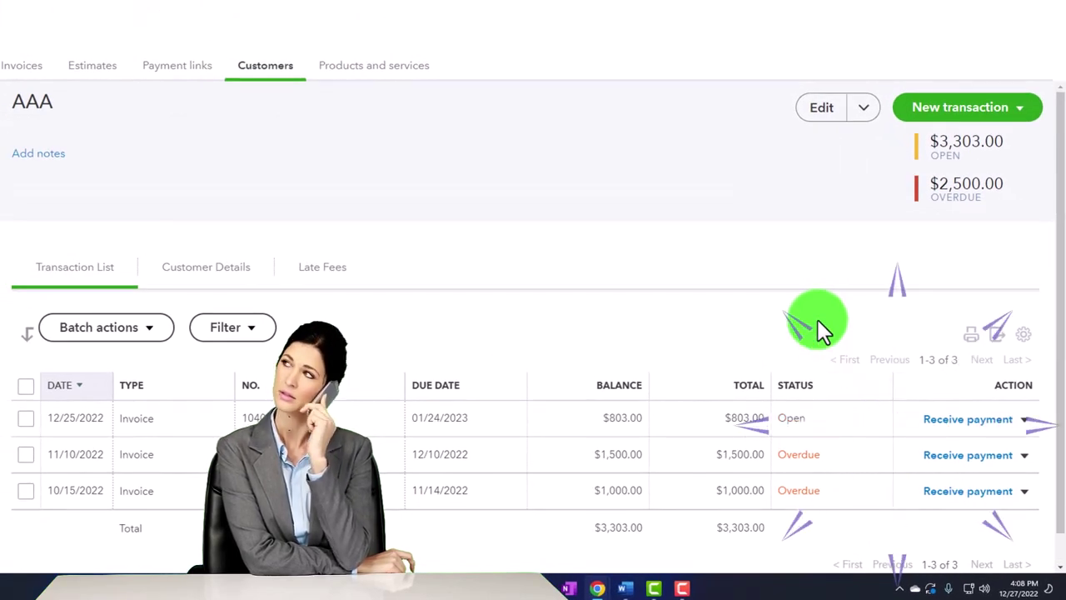
click(745, 42)
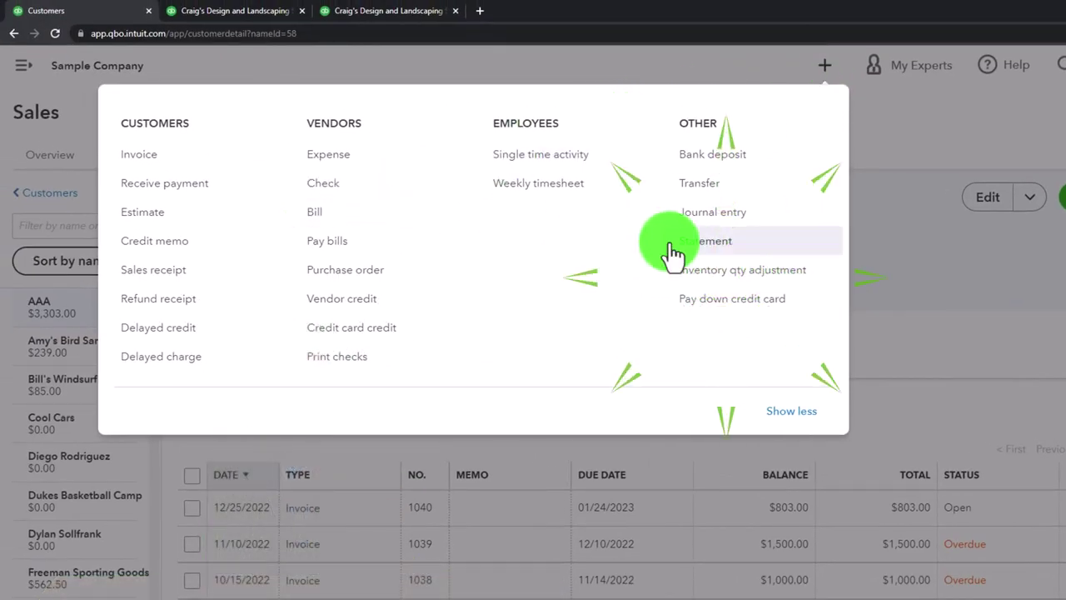
click(943, 246)
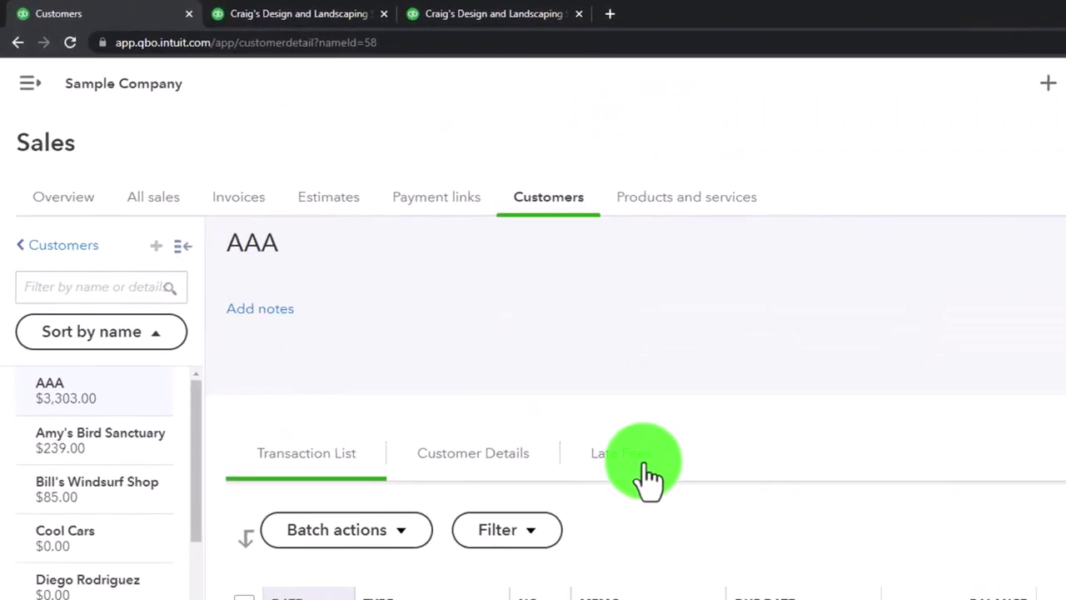
Step: Start batch statement creation for all customers in the Customers list, review the available statement recipients, and exit without saving
click(55, 210)
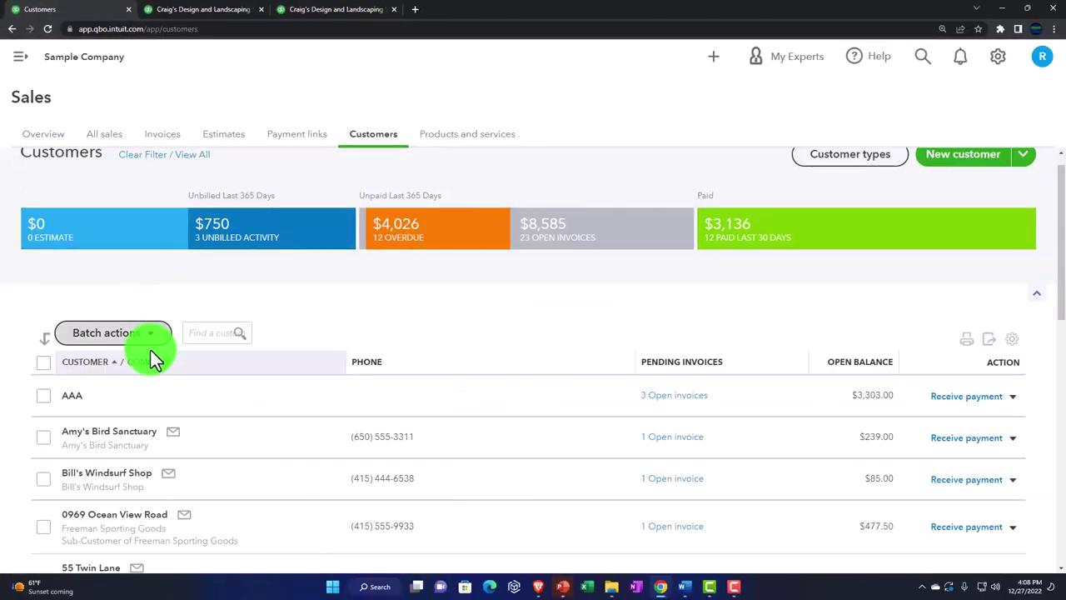
click(44, 363)
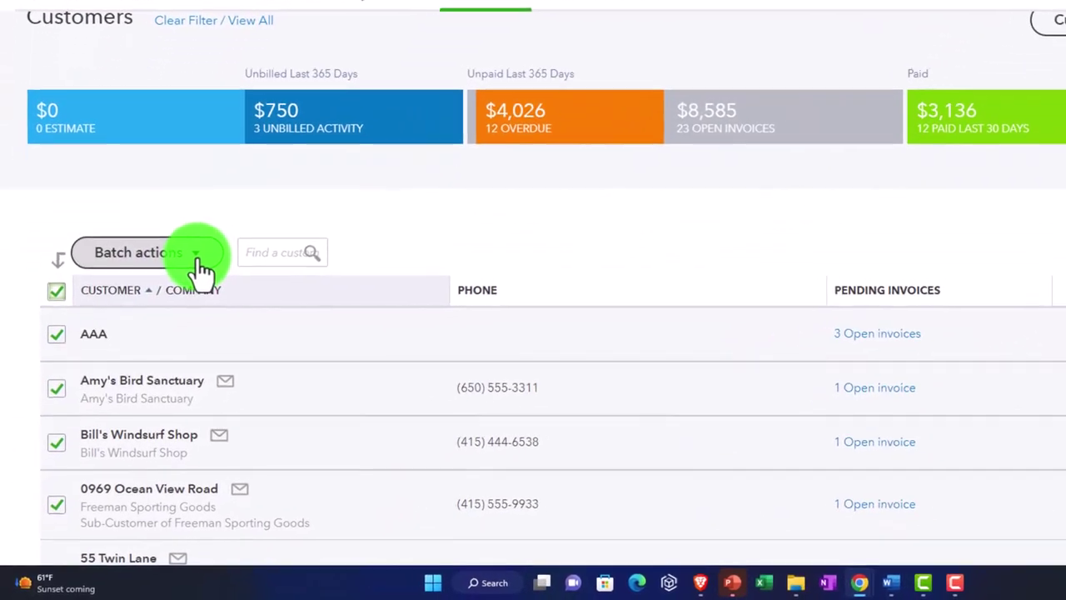
click(150, 335)
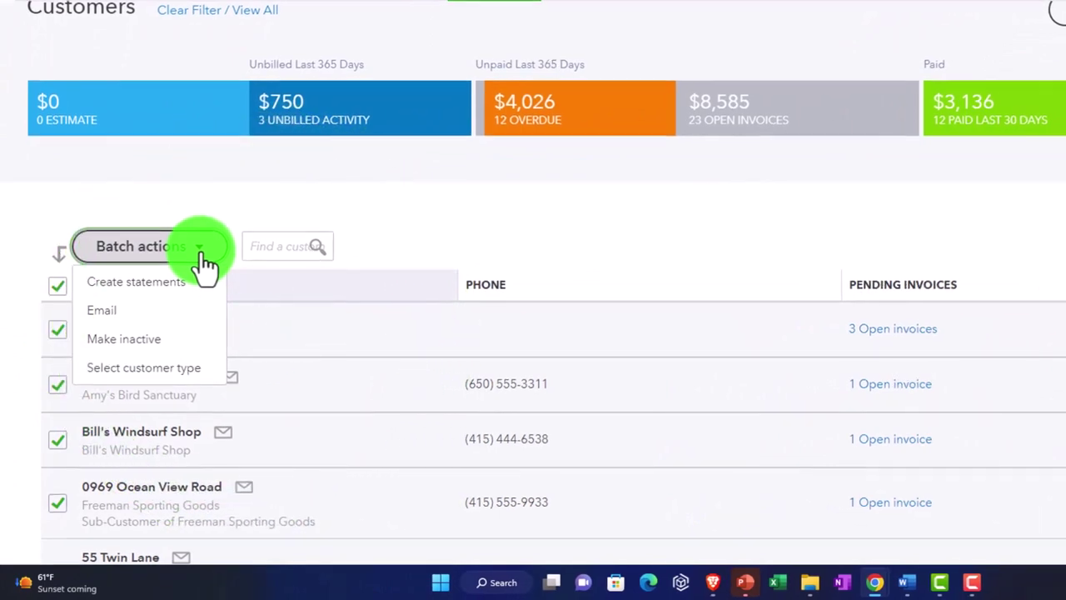
click(150, 310)
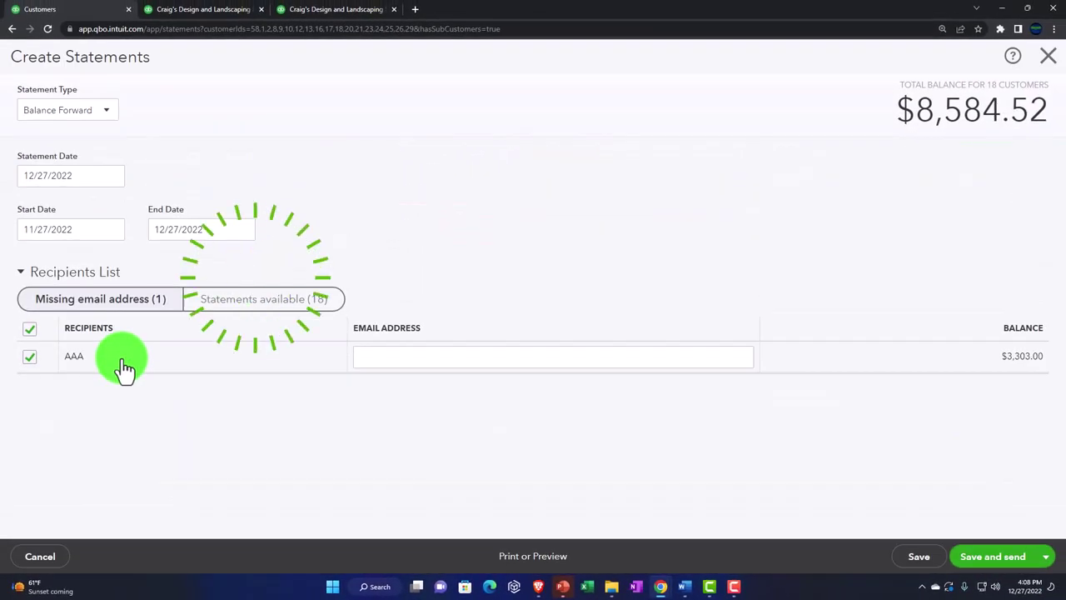
click(251, 310)
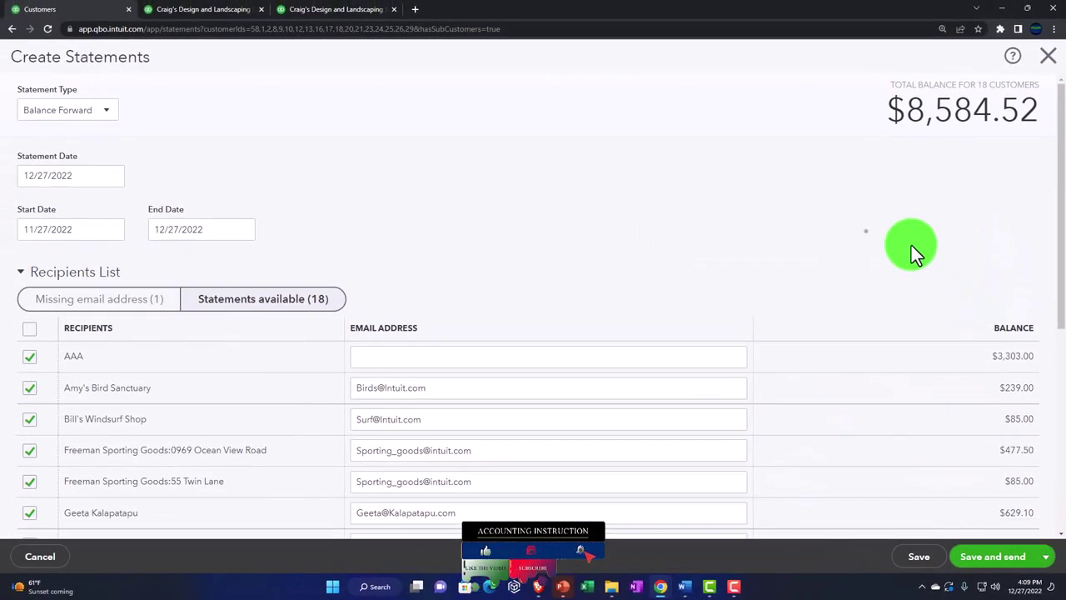
click(1048, 58)
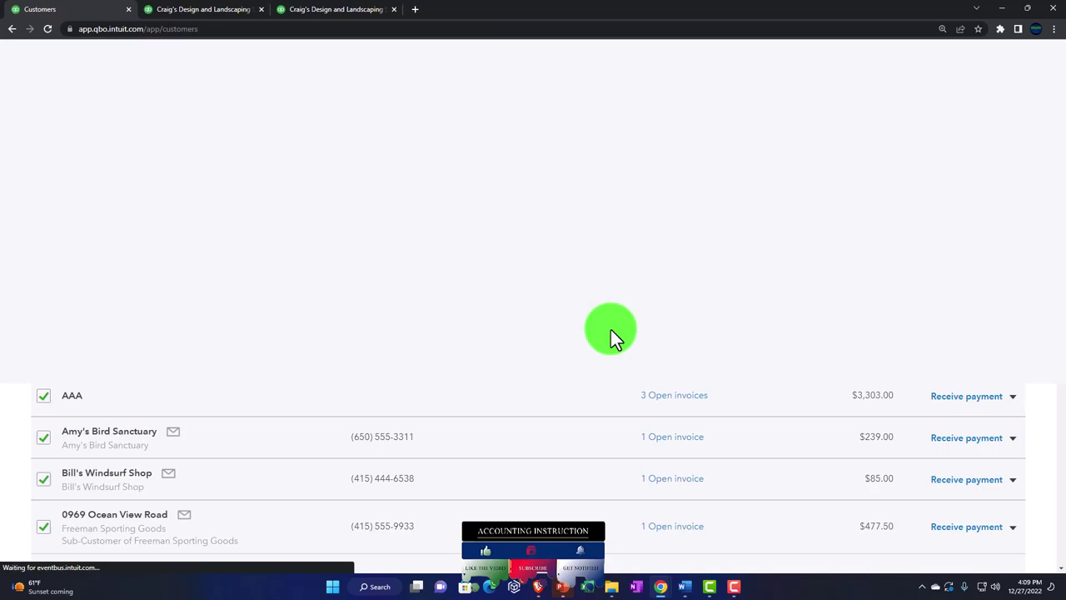
Step: Switch the sample company from Accountant view to Business view
click(15, 60)
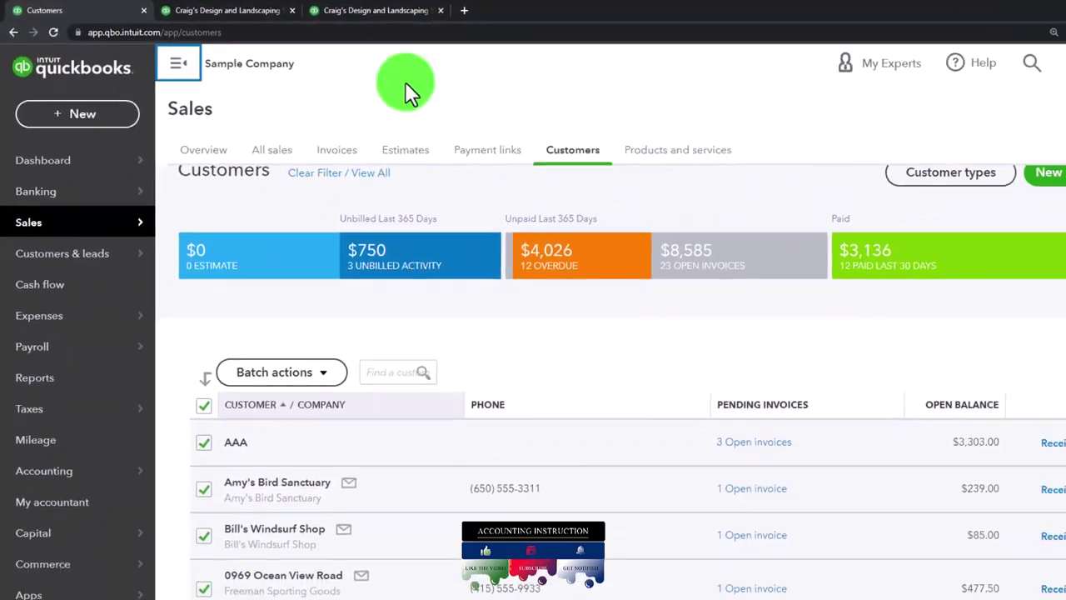
click(1004, 54)
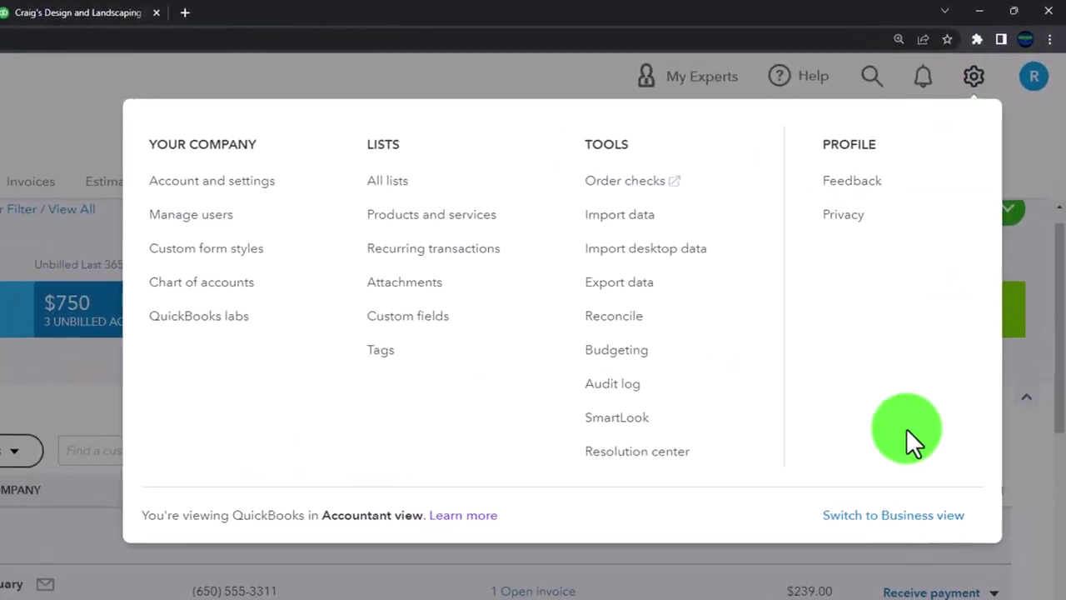
click(889, 542)
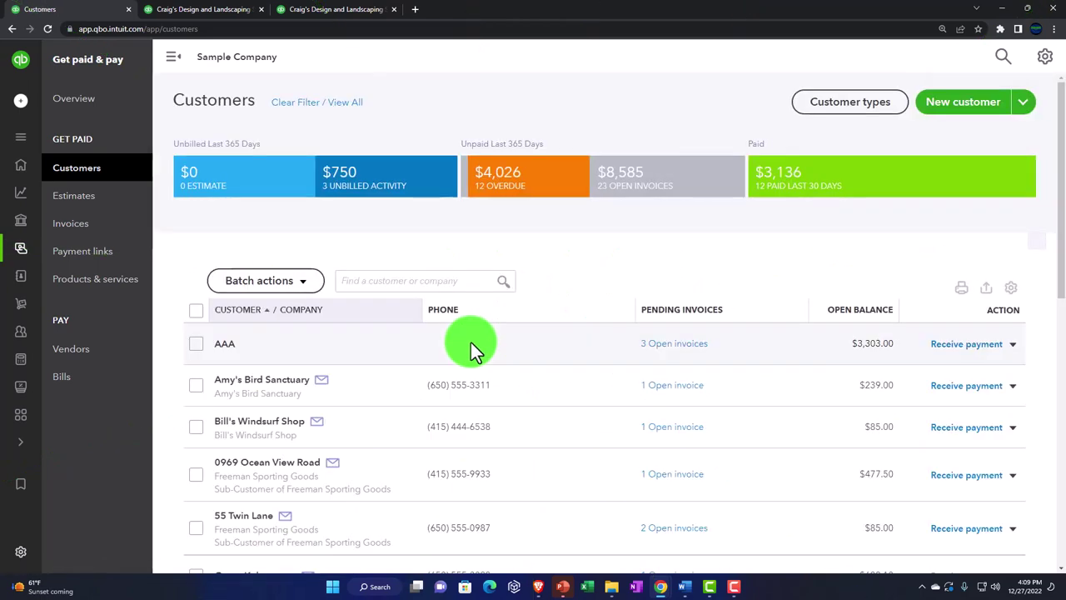
Step: Go to the Get things done workspace and review the new transaction options, including Statement
mouse_move(22, 146)
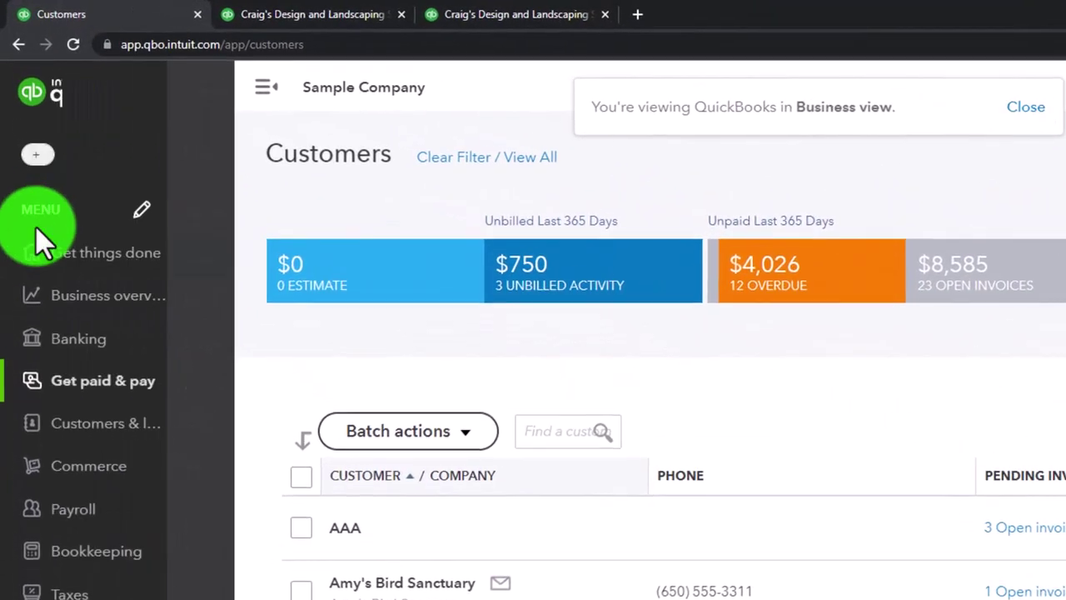
click(33, 254)
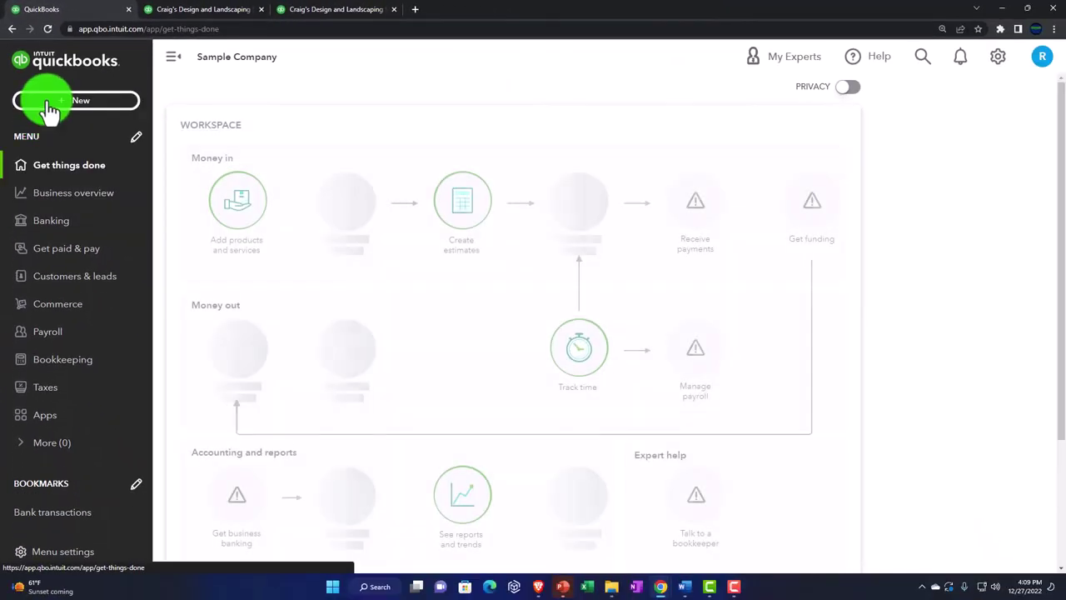
click(50, 107)
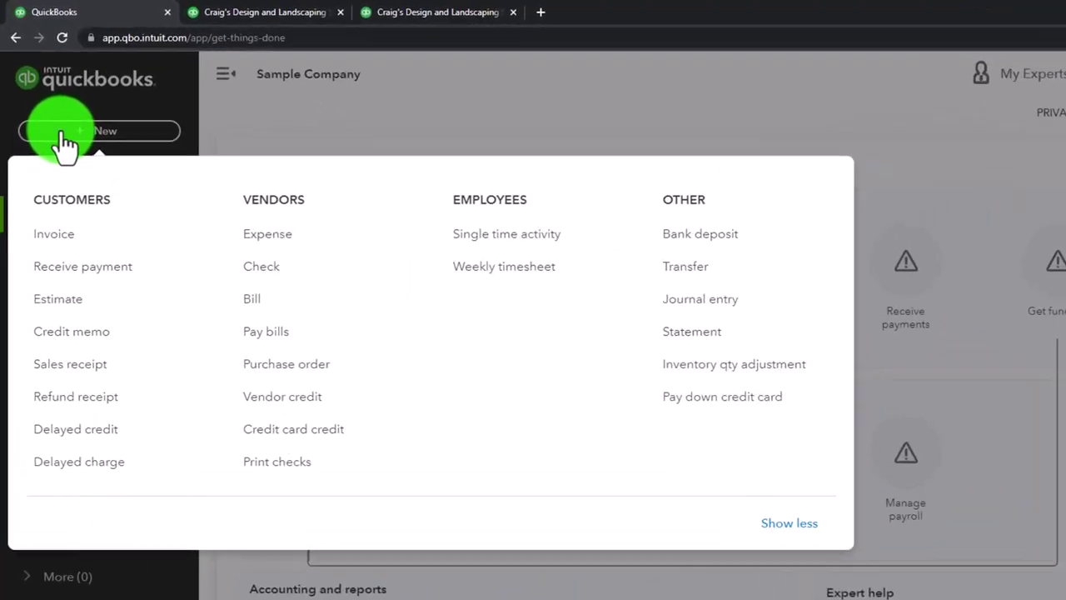
click(522, 265)
click(696, 155)
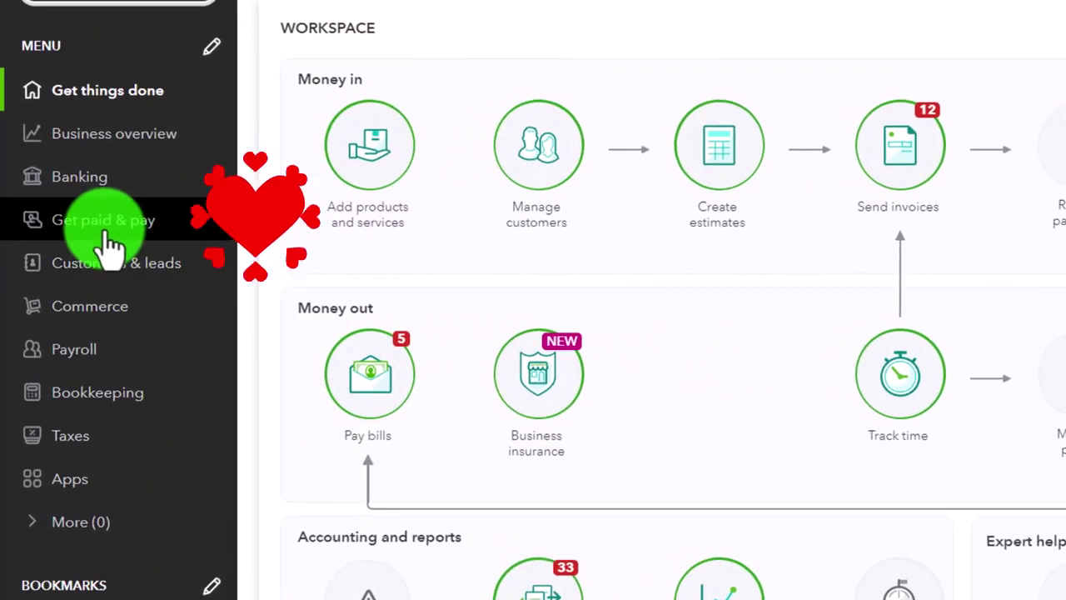
Step: Review the Invoices list under Get paid & pay and the All sales transactions under Bookkeeping
click(108, 242)
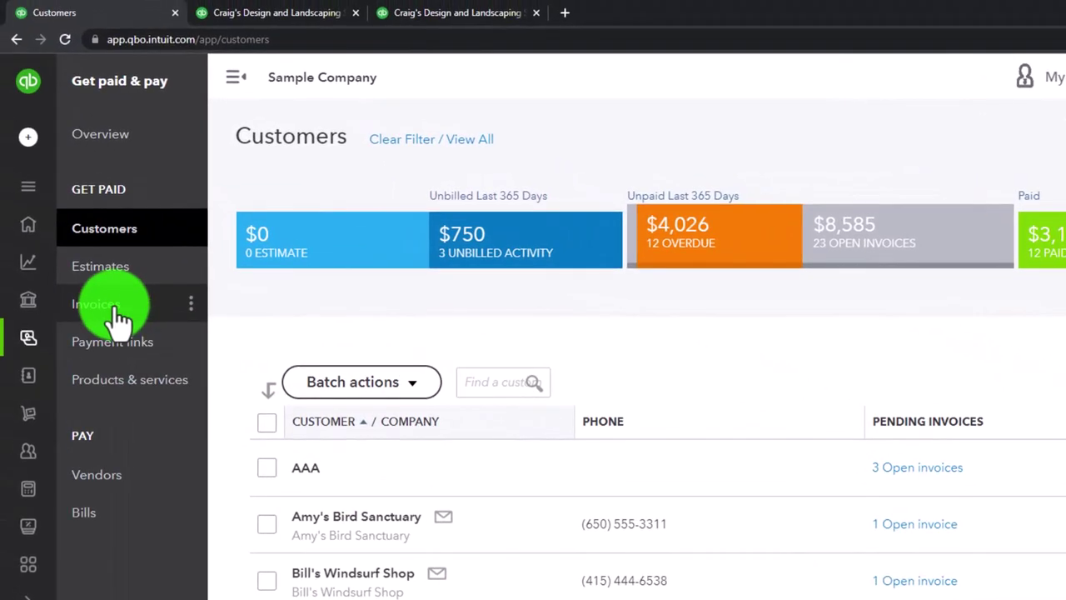
click(117, 310)
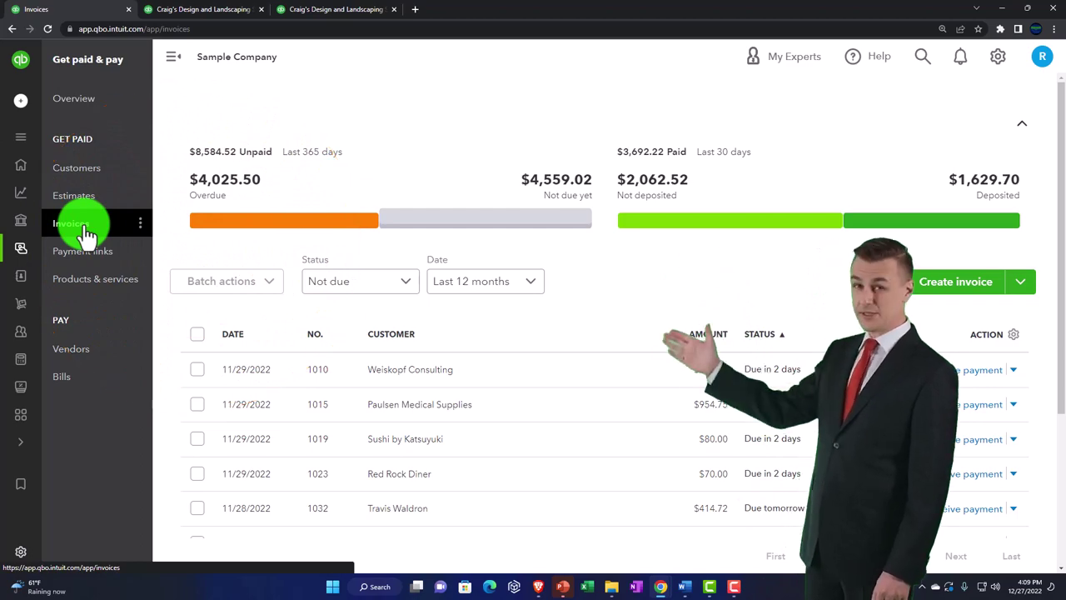
mouse_move(27, 278)
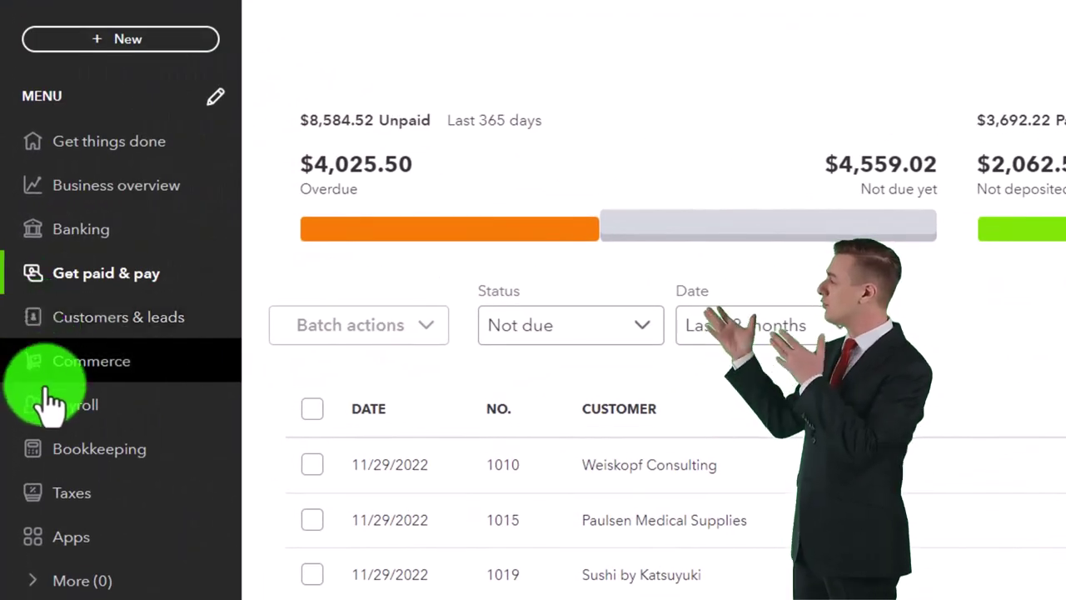
click(111, 463)
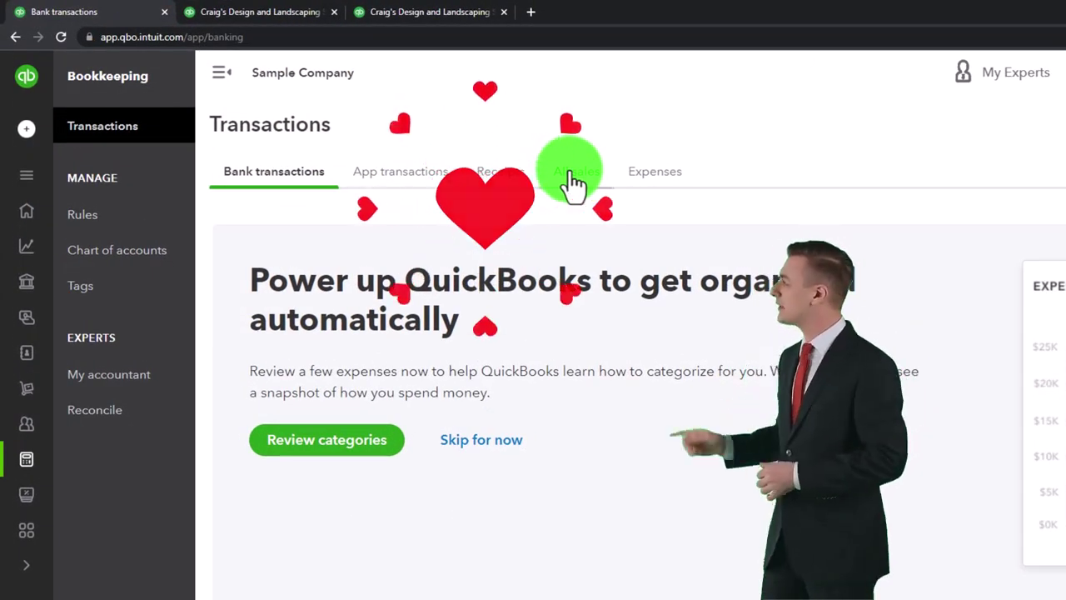
click(572, 177)
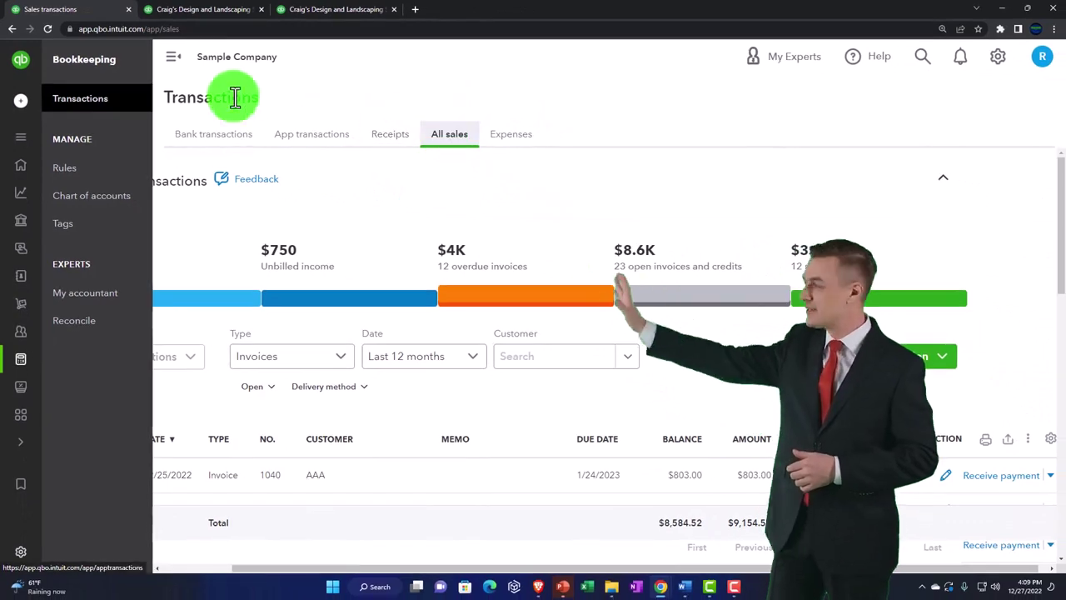
click(181, 67)
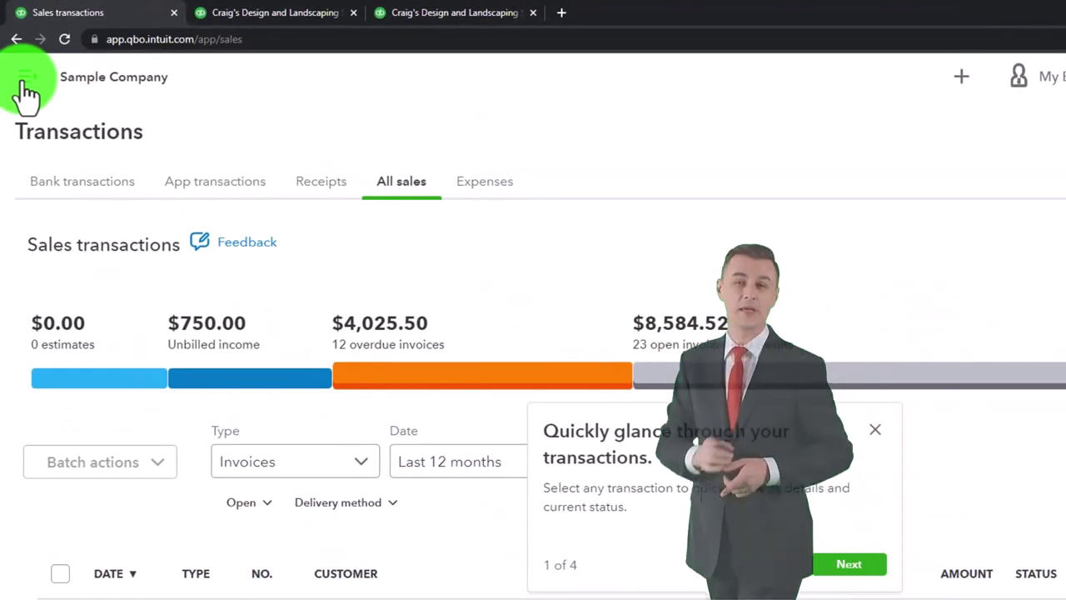
Step: Open the Reports page of the Business overview section to show the standard reports
click(25, 84)
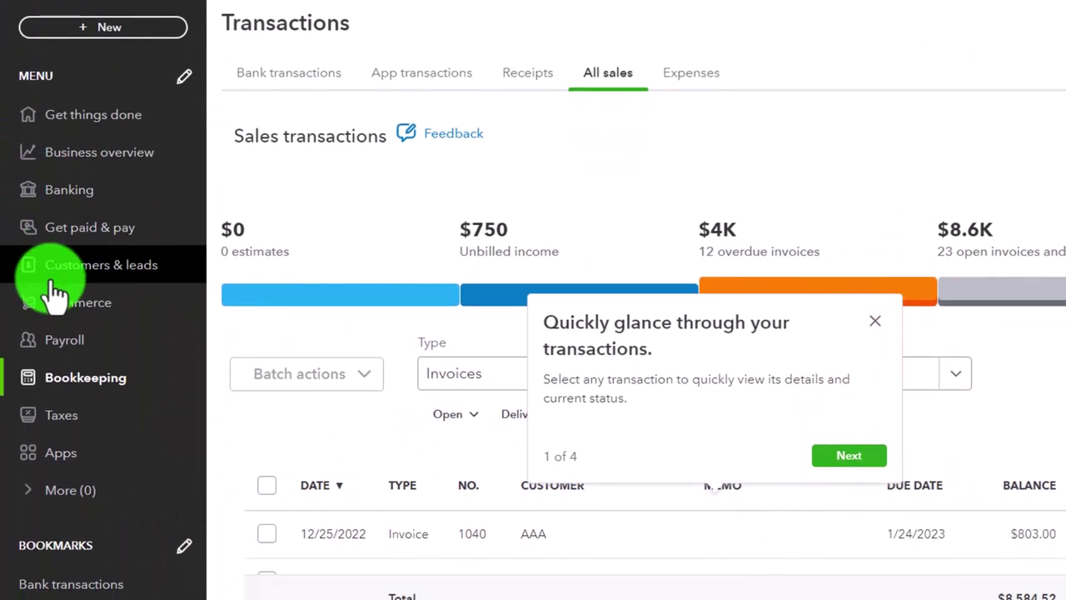
click(65, 171)
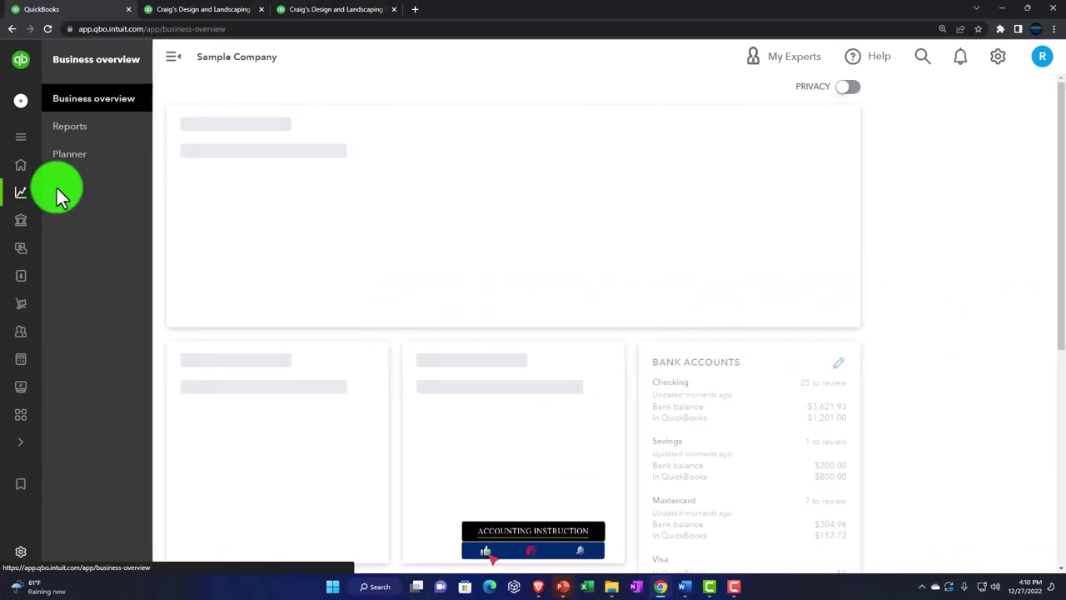
click(70, 132)
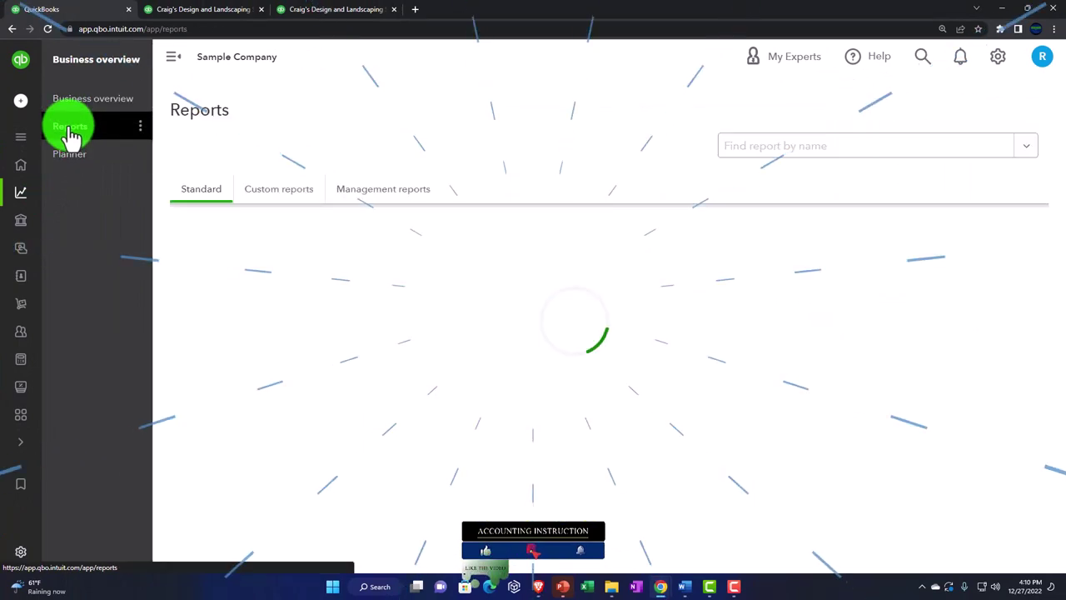
click(414, 203)
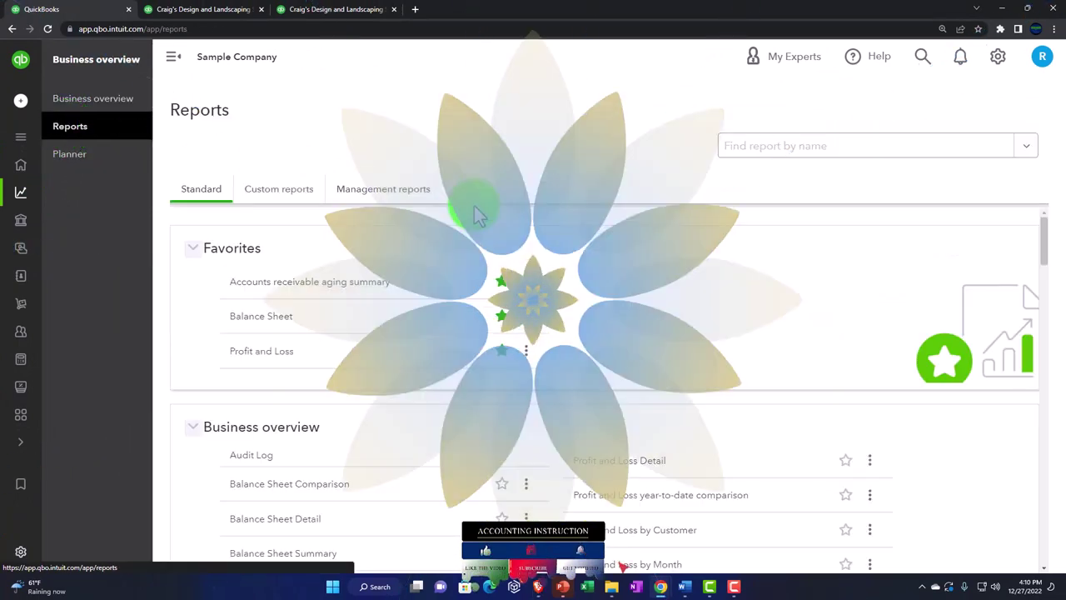